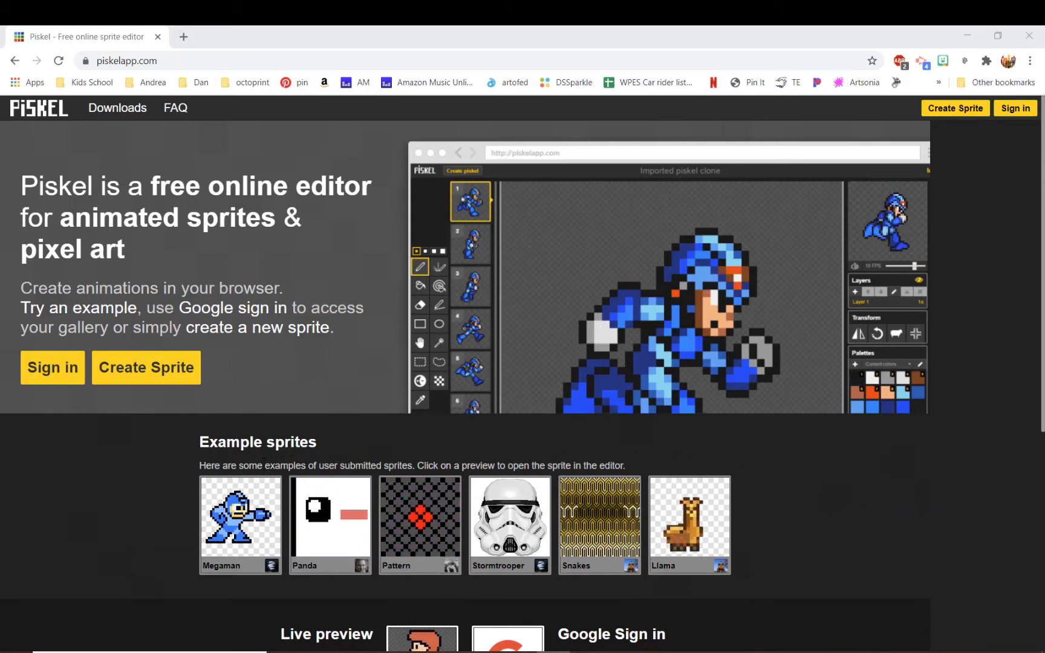
Sign in to Piskel with a Google account.
scroll(163, 489, "down", 1)
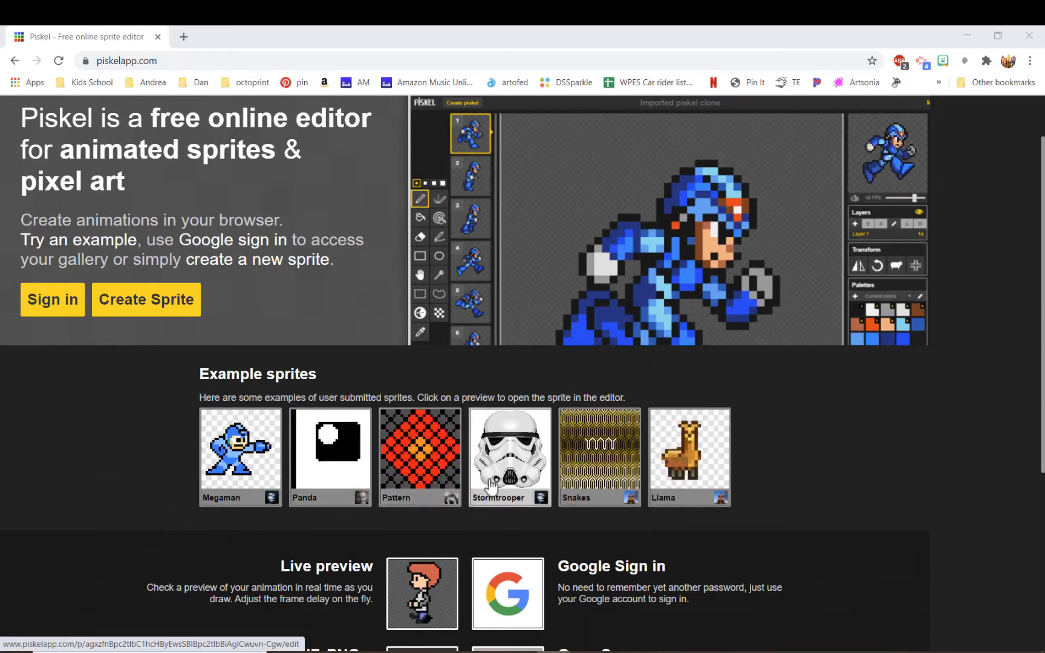
scroll(744, 492, "down", 1)
scroll(745, 487, "down", 2)
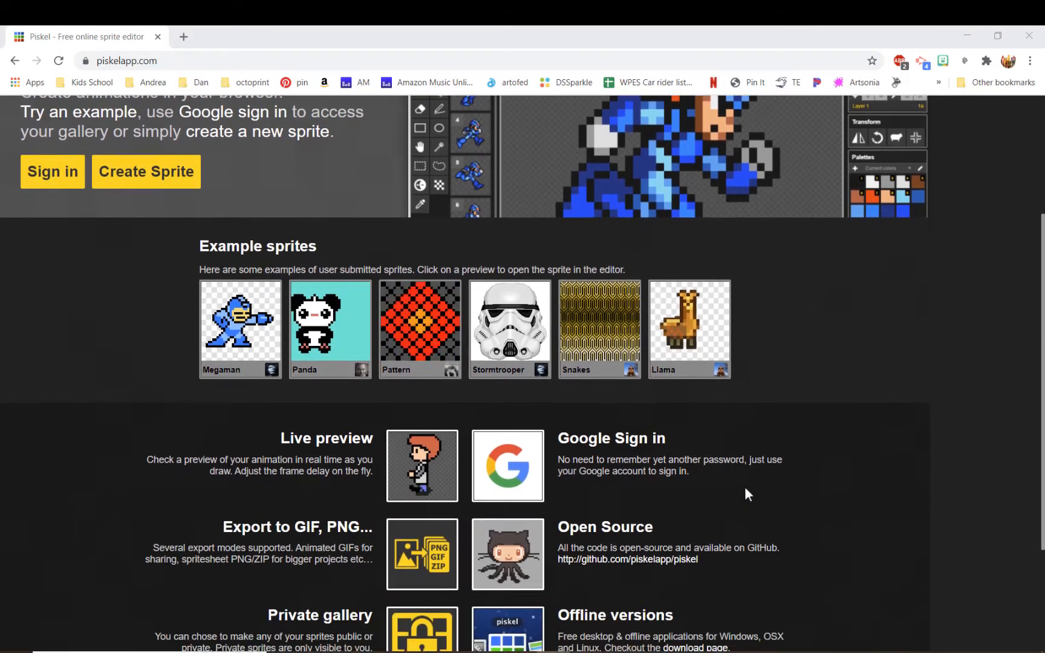
scroll(745, 487, "up", 1)
scroll(745, 487, "up", 3)
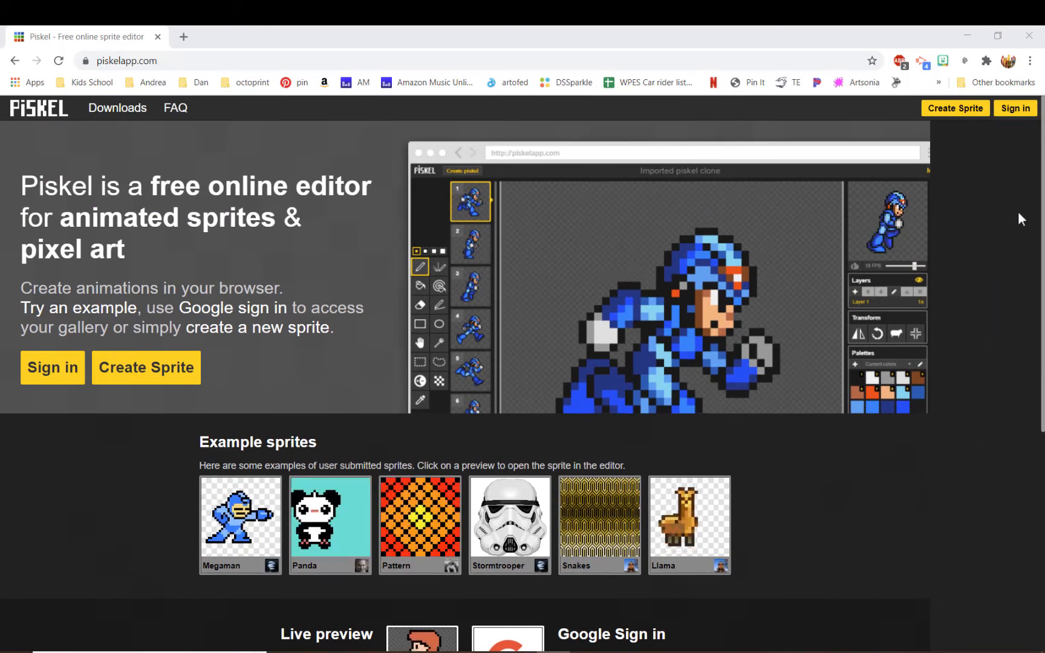
left_click(1008, 115)
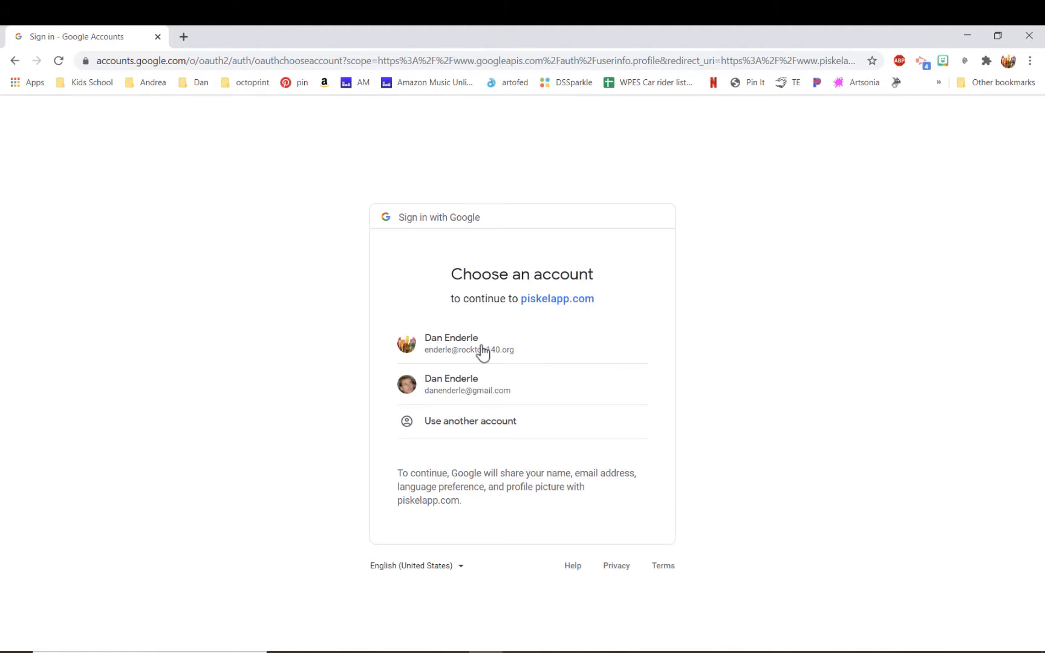
left_click(482, 352)
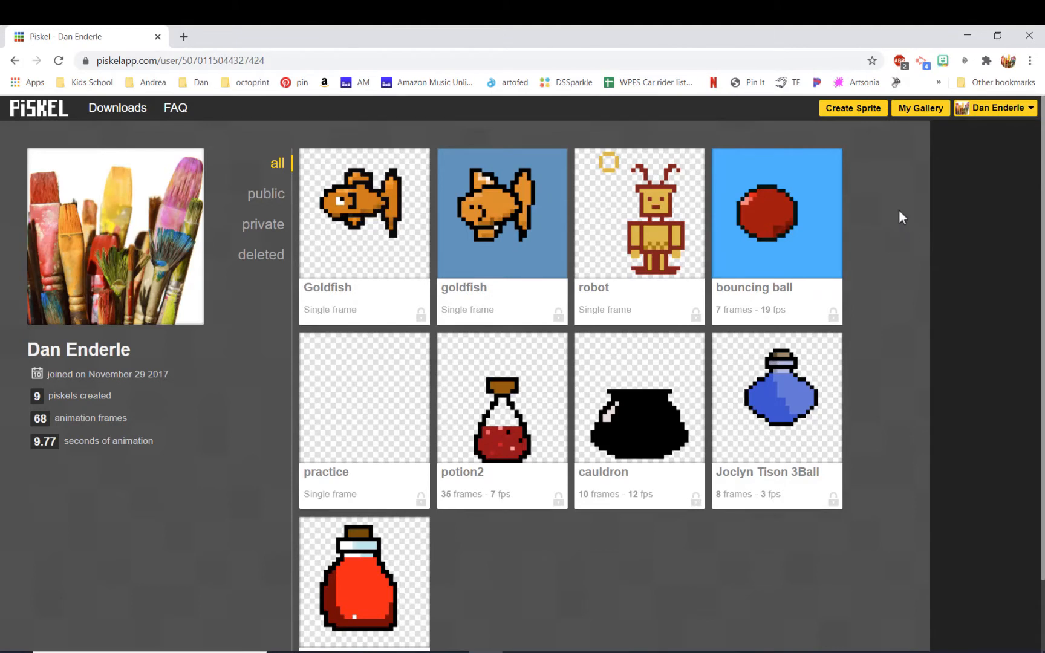
Create a new sprite and draw two pairs of eye pixels and a single nose pixel below them.
left_click(842, 113)
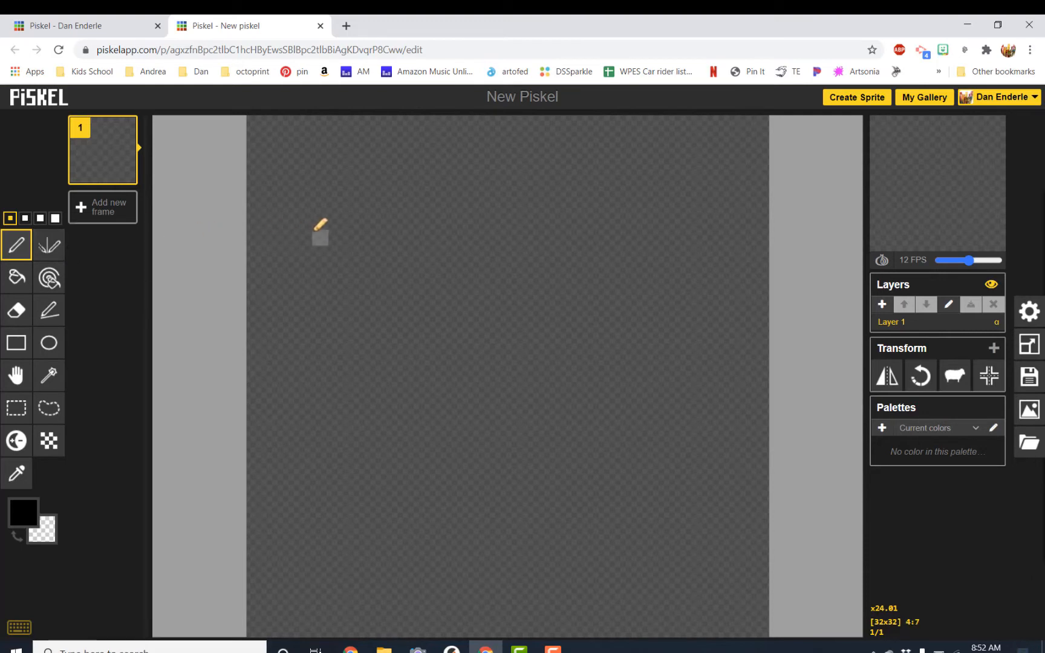
left_click(337, 238)
left_click(370, 237)
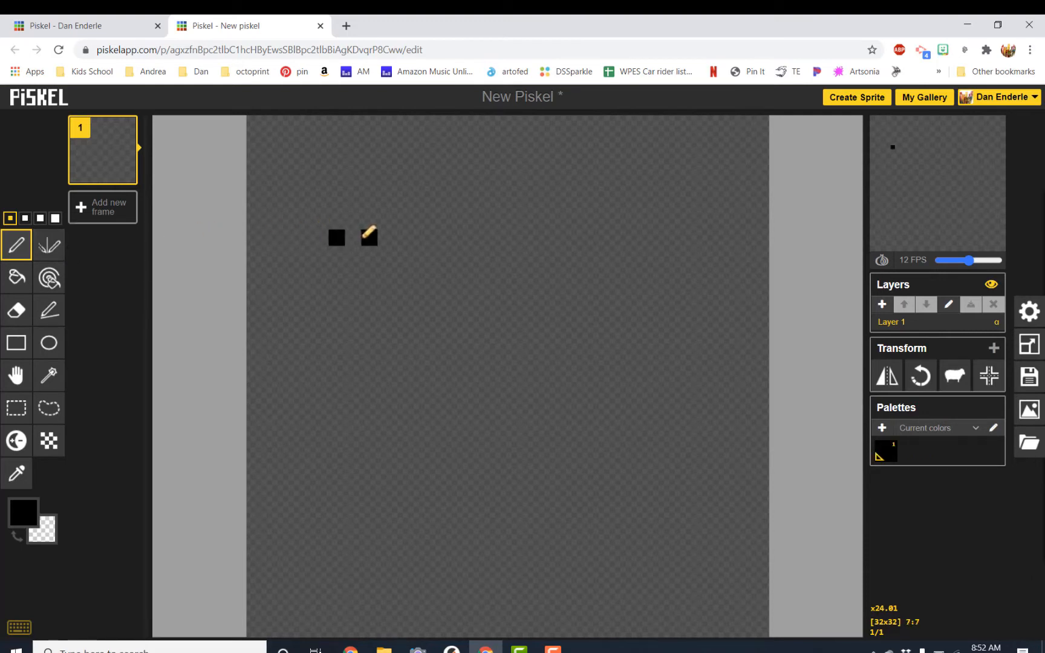
left_click(418, 237)
left_click(450, 237)
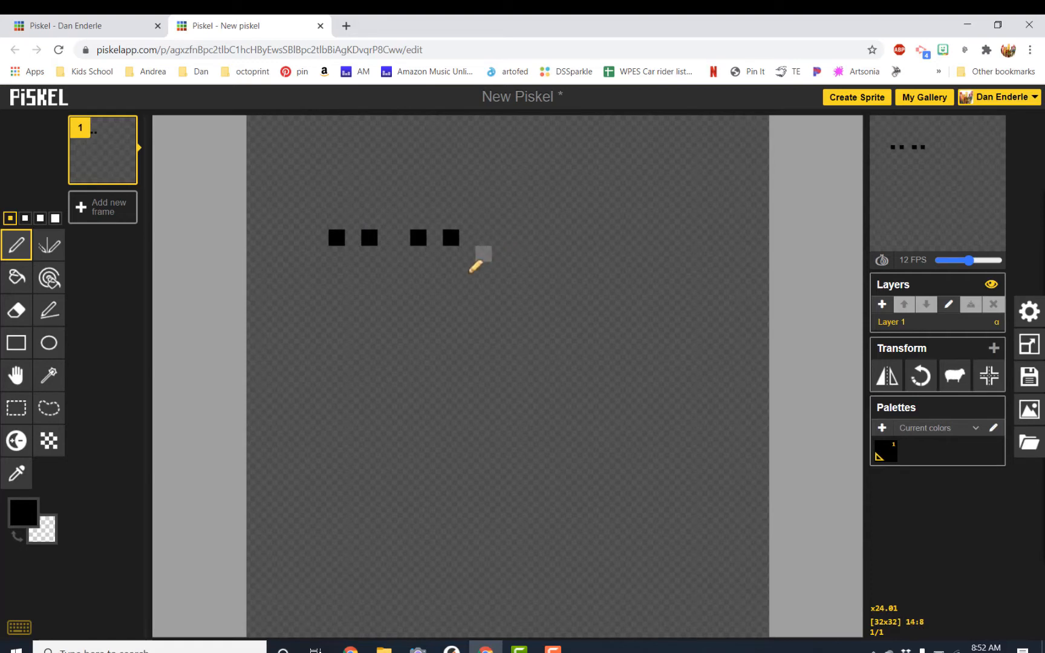
left_click(434, 287)
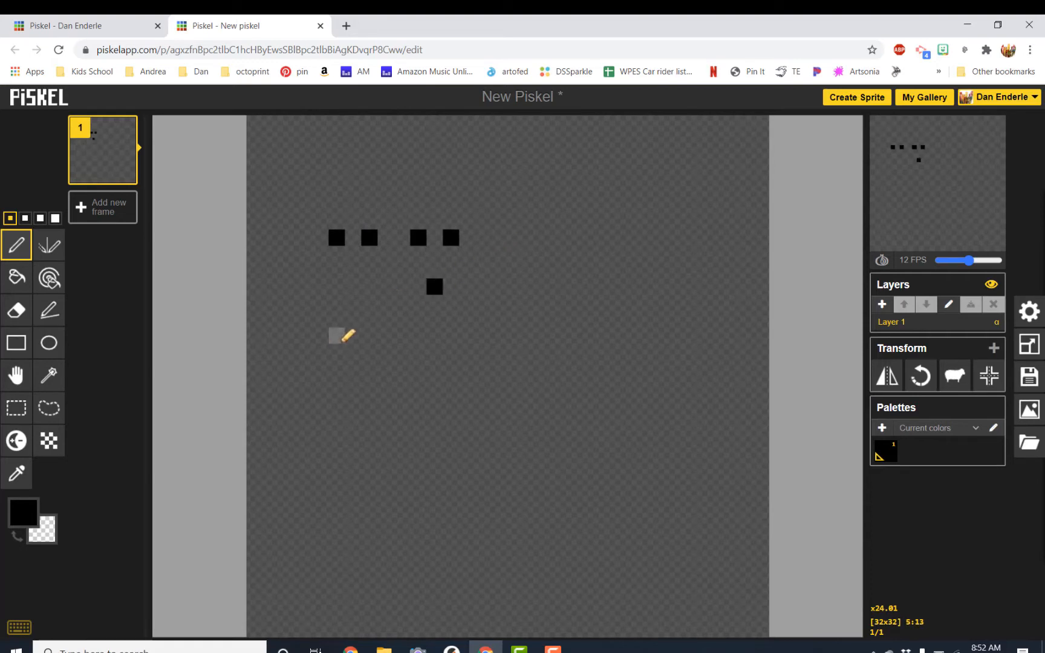
Draw a frown-shaped mouth line across the canvas below the nose.
mouse_move(320, 401)
left_mouse_down()
mouse_move(453, 350)
mouse_move(516, 346)
mouse_move(552, 352)
mouse_move(596, 394)
mouse_move(598, 417)
left_mouse_up()
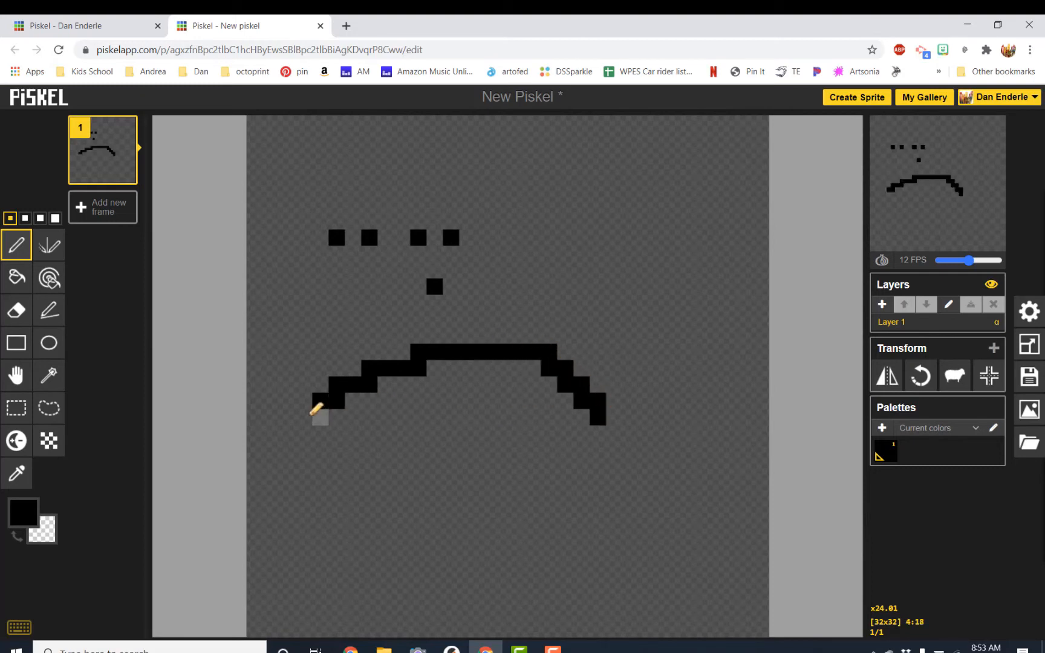
left_click(337, 401)
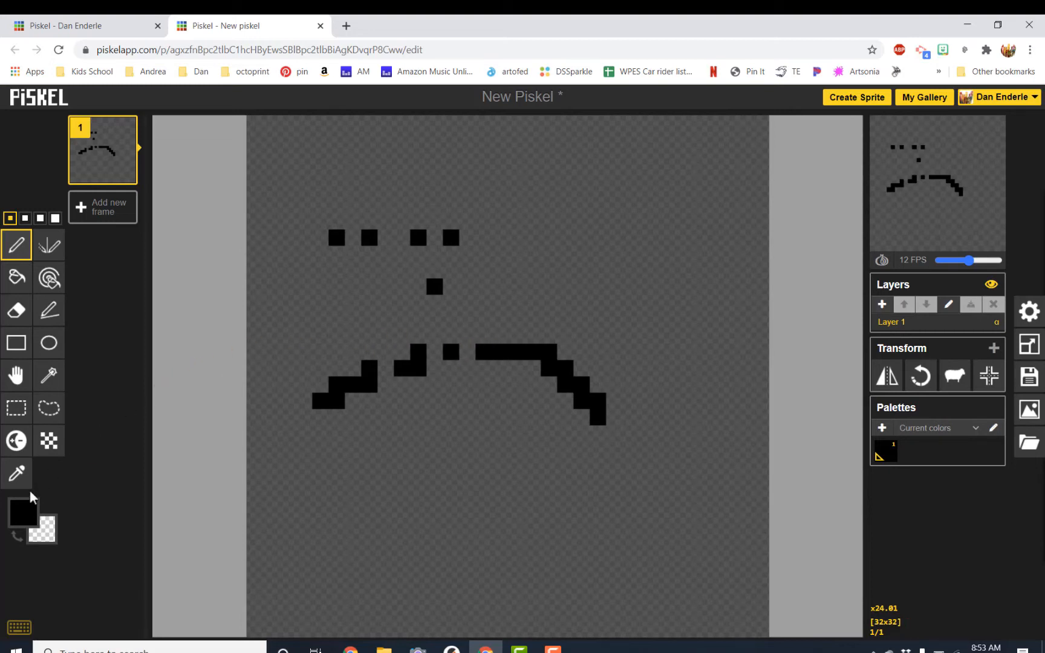
Pick a blue primary colour and draw a blue cup-shaped line below the mouth.
left_click(22, 519)
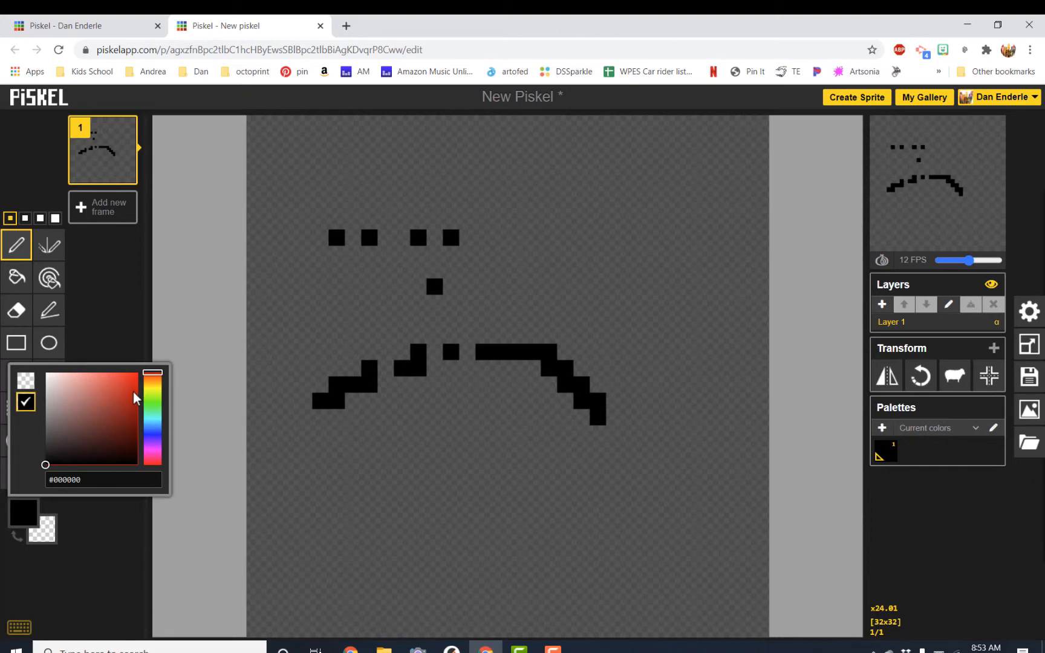
mouse_move(133, 398)
left_mouse_down()
mouse_move(147, 373)
mouse_move(117, 411)
mouse_move(74, 432)
mouse_move(127, 385)
mouse_move(117, 405)
mouse_move(138, 379)
mouse_move(159, 378)
mouse_move(139, 447)
mouse_move(158, 425)
mouse_move(159, 397)
left_mouse_up()
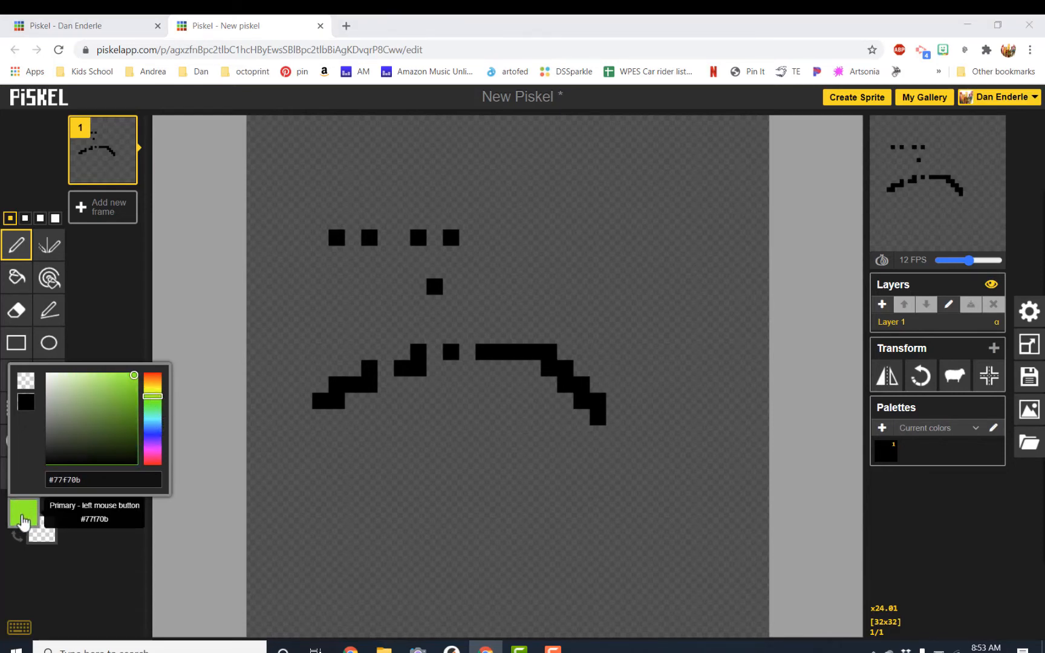
mouse_move(158, 432)
left_mouse_down()
mouse_move(151, 450)
mouse_move(140, 404)
mouse_move(119, 415)
mouse_move(159, 388)
left_mouse_up()
left_click(338, 455)
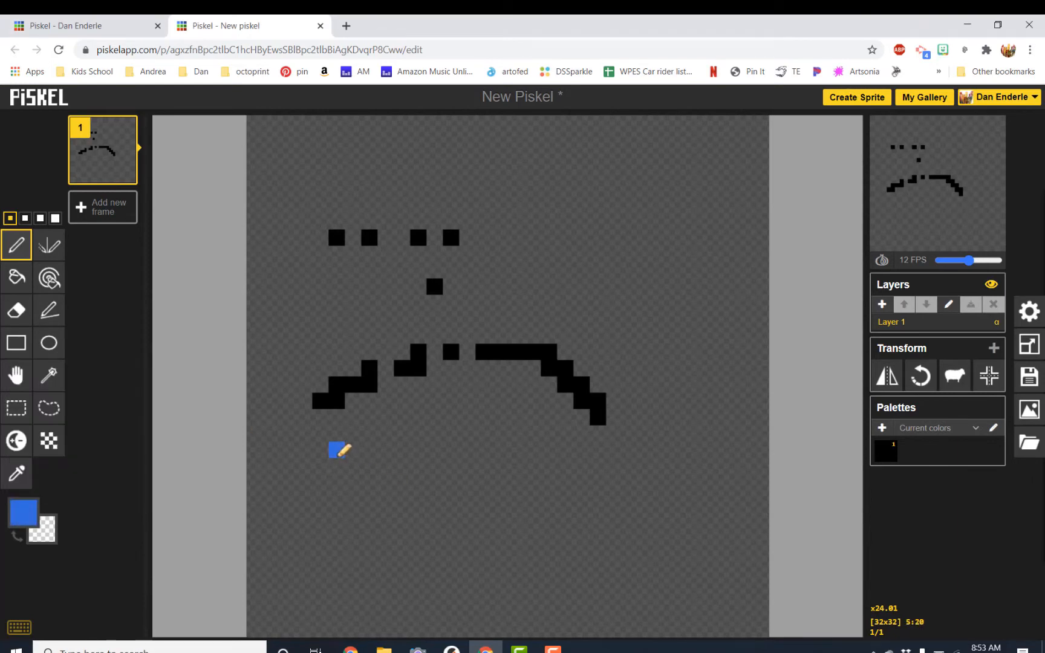
mouse_move(340, 451)
left_mouse_down()
mouse_move(382, 463)
mouse_move(418, 450)
left_mouse_up()
Set the secondary colour to red #e80909 and draw a row of alternating blue and red pixels below the blue shape.
left_click(49, 531)
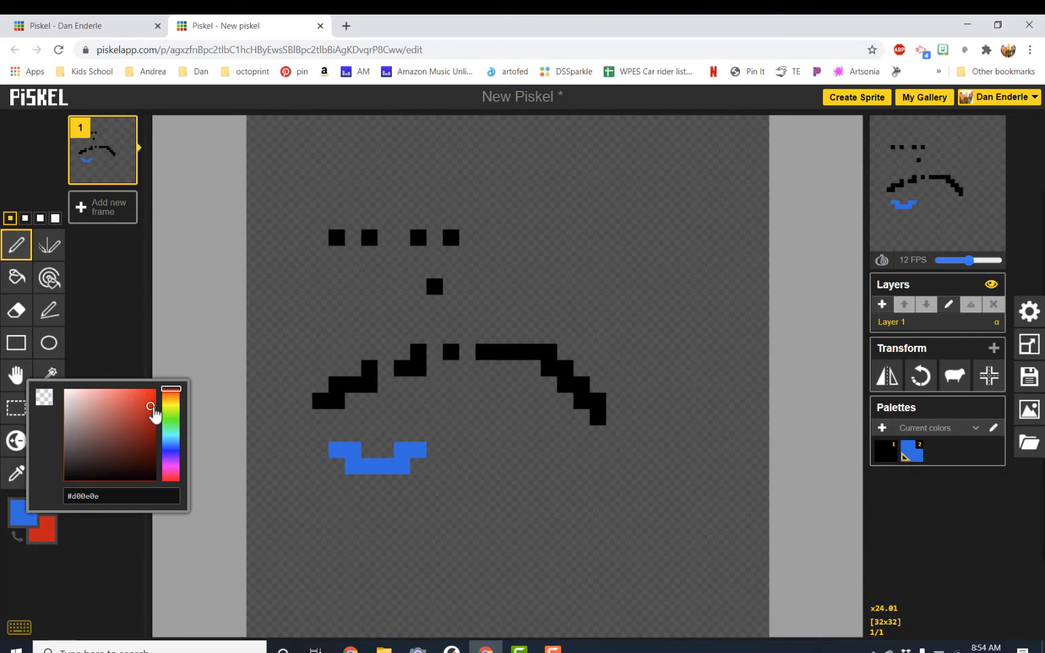
left_click_drag(152, 408, 151, 401)
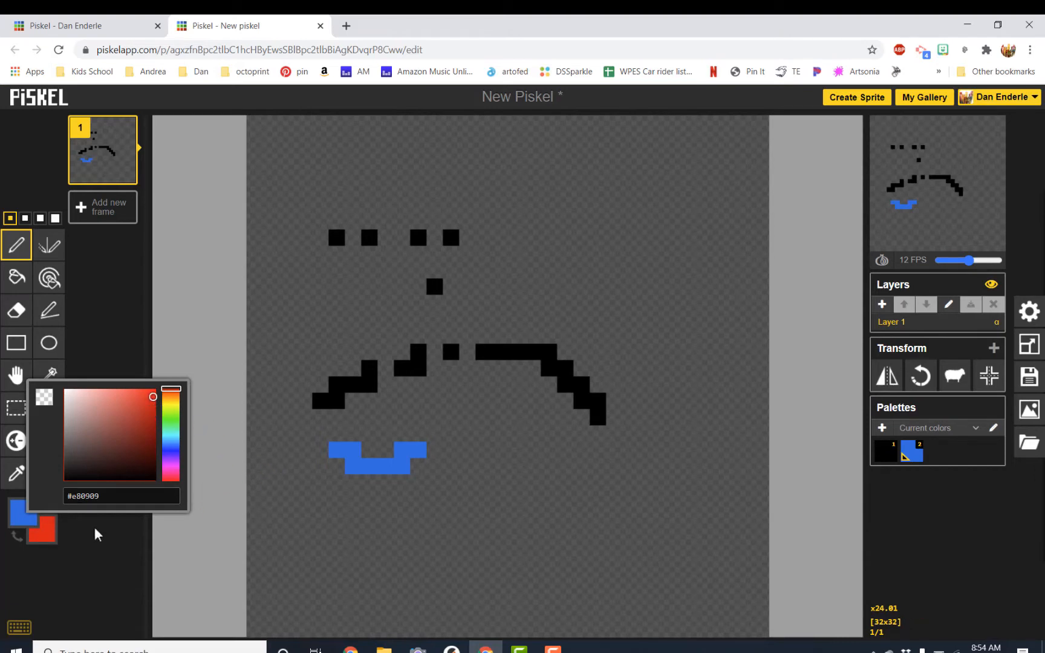
left_click(338, 516)
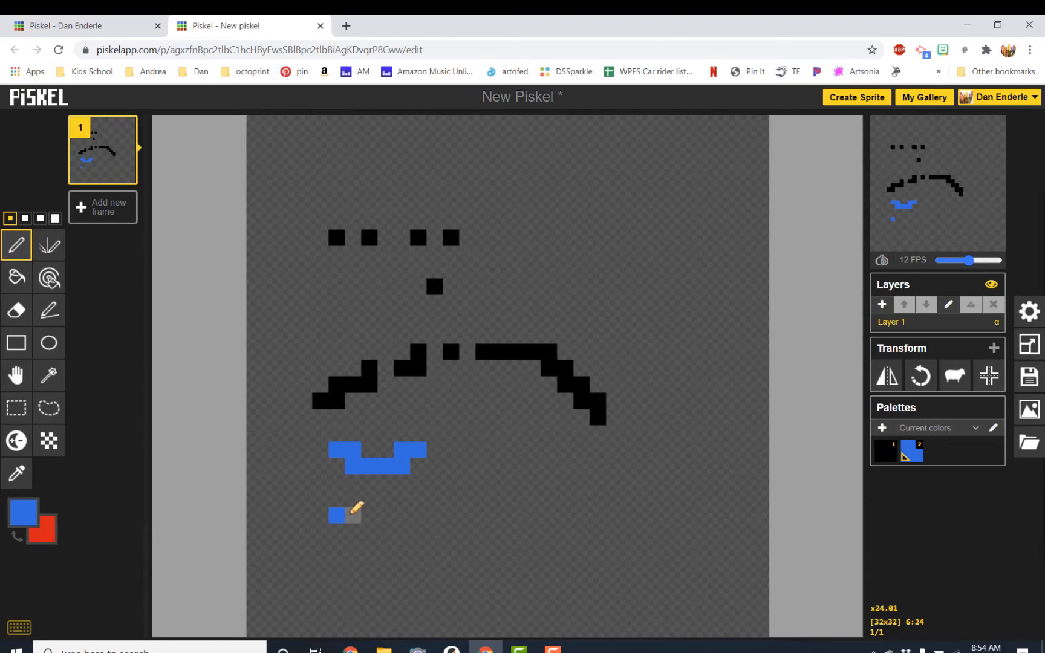
right_click(352, 514)
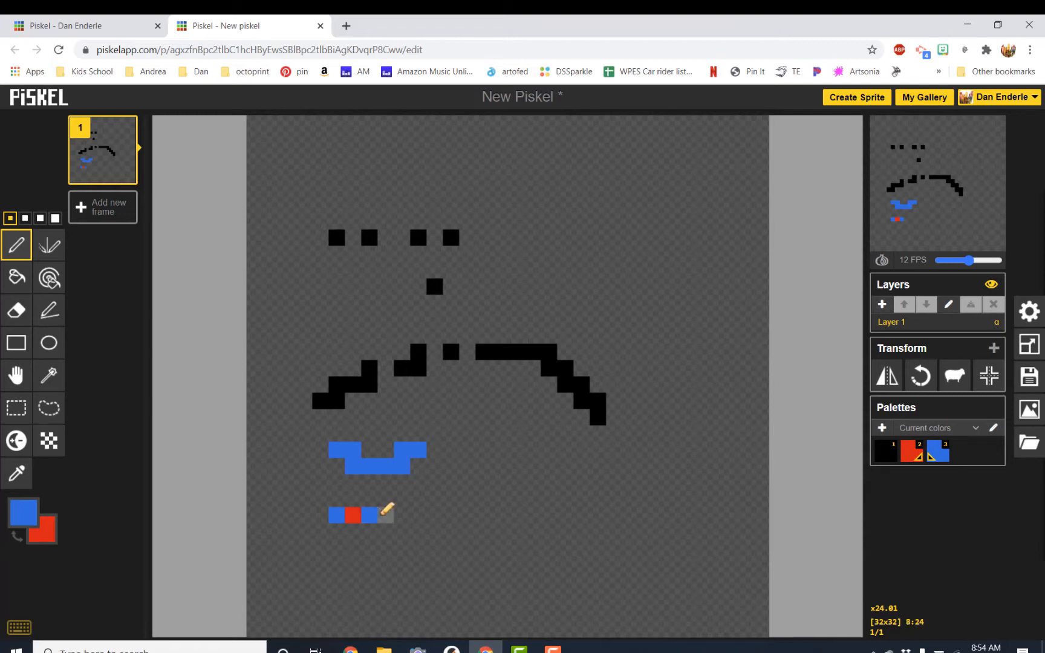
right_click(385, 513)
left_click(402, 514)
right_click(418, 514)
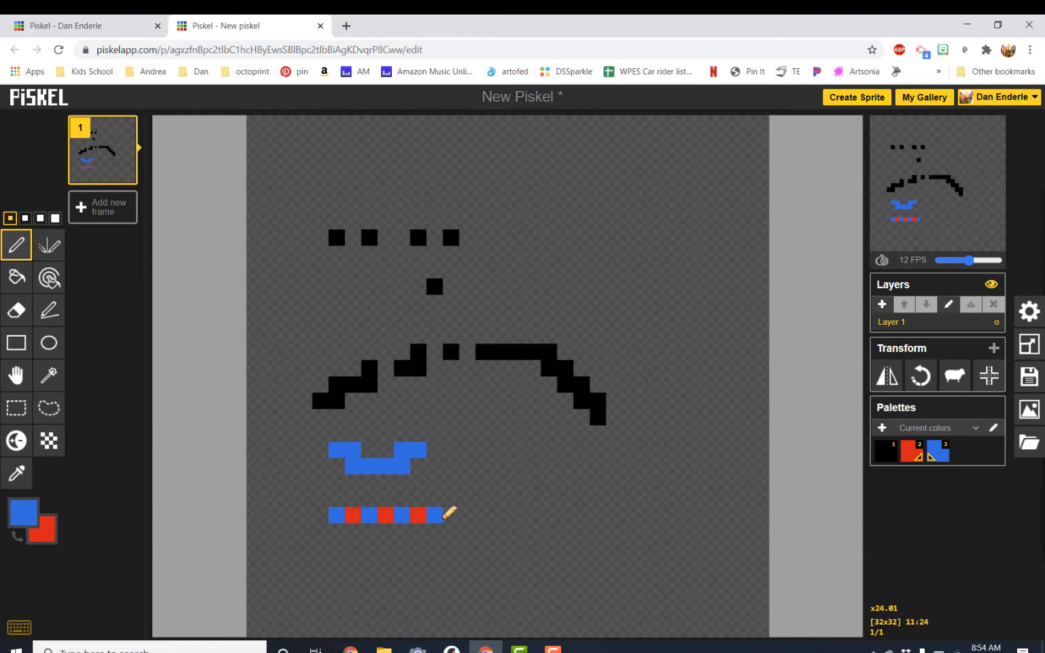
right_click(451, 515)
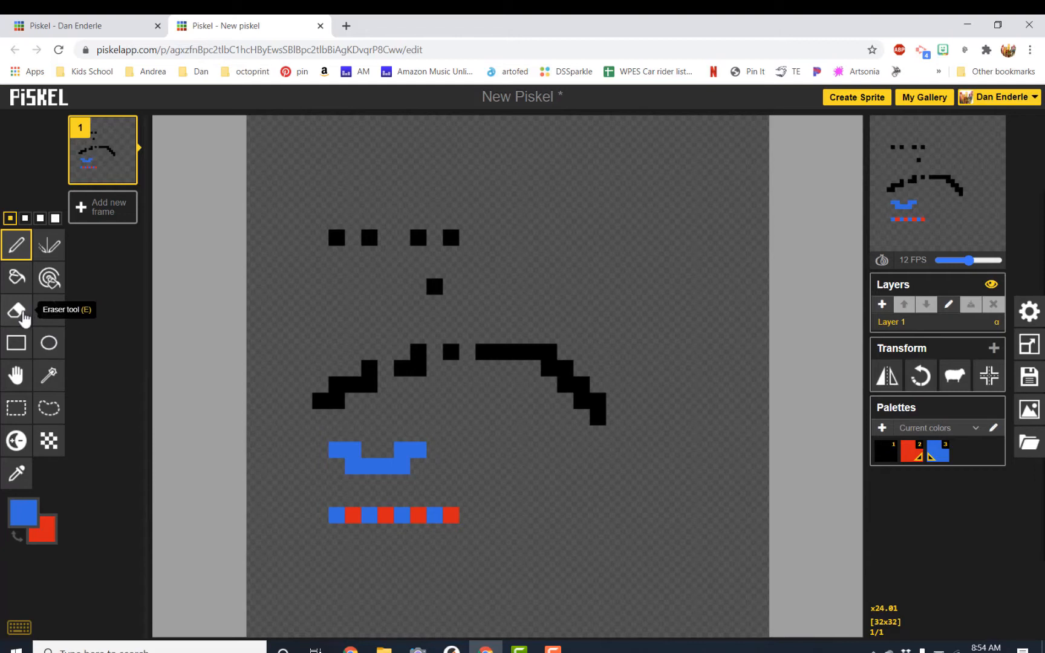
Erase the alternating blue and red pixel row with the Eraser tool.
left_click(18, 311)
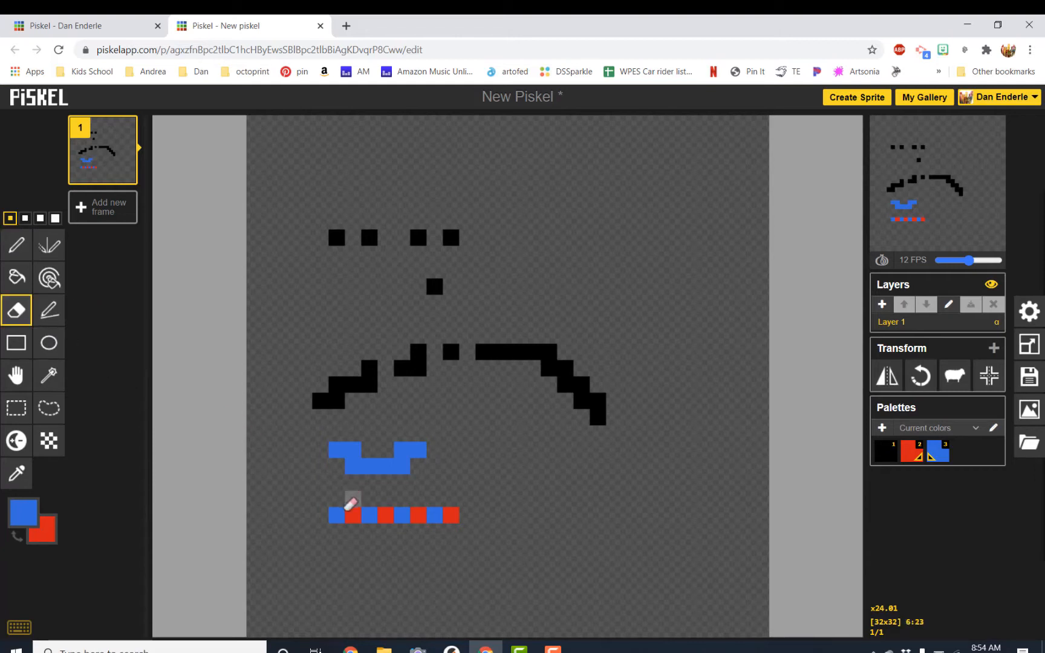
left_click(335, 515)
left_click_drag(339, 511, 467, 511)
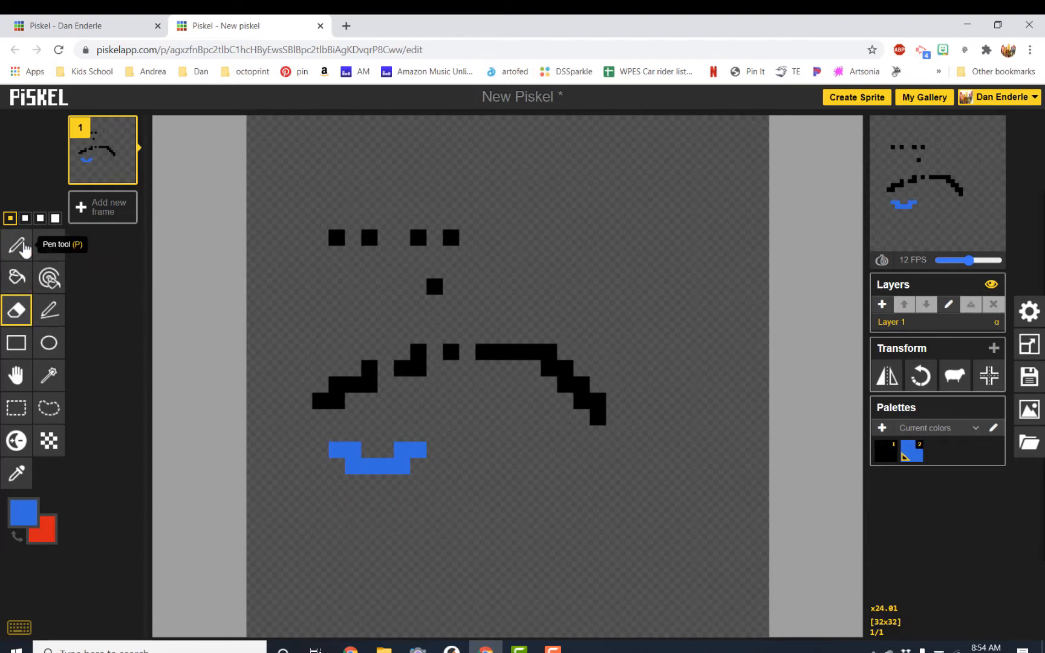
Set the eraser to its largest pen size and erase the drawing from the canvas.
left_click(24, 219)
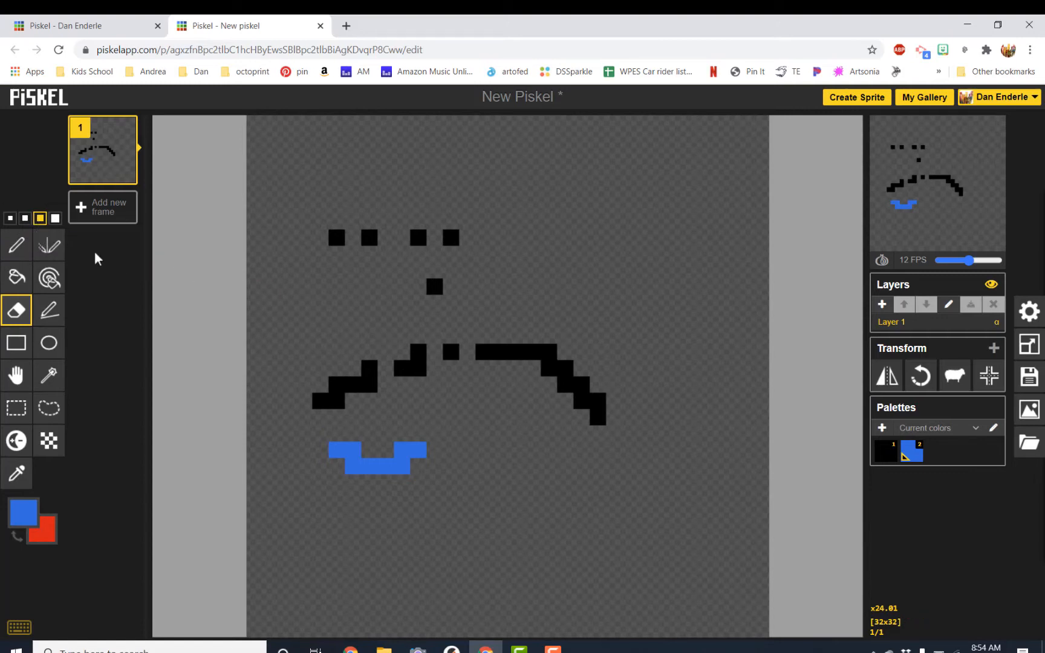
left_click(55, 217)
mouse_move(426, 334)
left_mouse_down()
mouse_move(585, 392)
mouse_move(288, 366)
mouse_move(237, 385)
mouse_move(291, 472)
mouse_move(378, 489)
mouse_move(498, 429)
mouse_move(341, 232)
mouse_move(543, 324)
left_mouse_up()
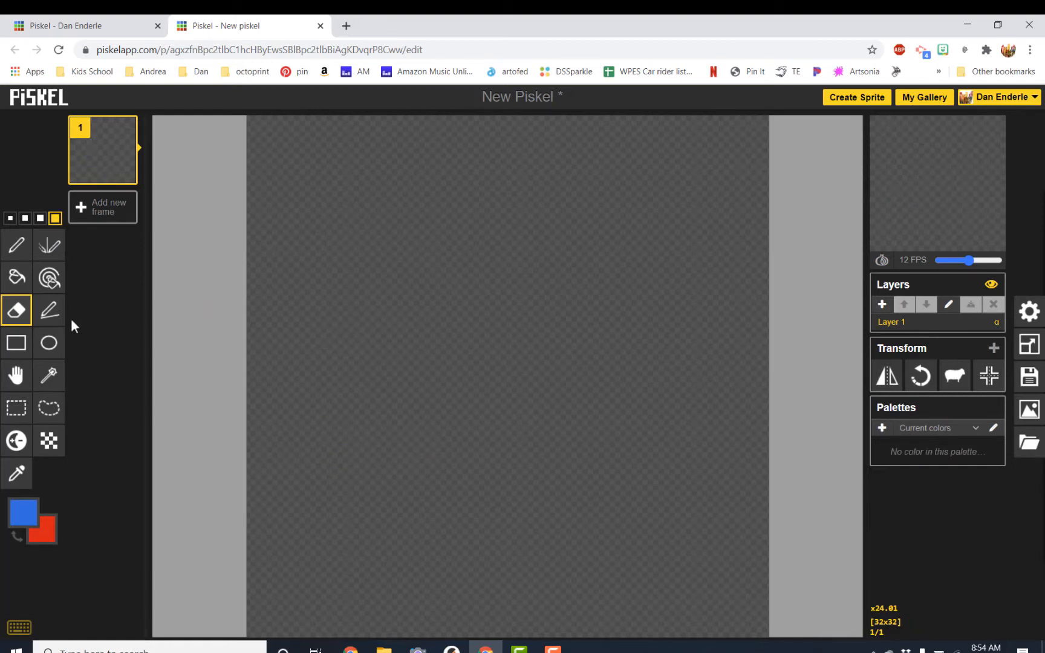
Select the Pen tool at 1-pixel size and draw freehand blue strokes across the canvas.
left_click(23, 261)
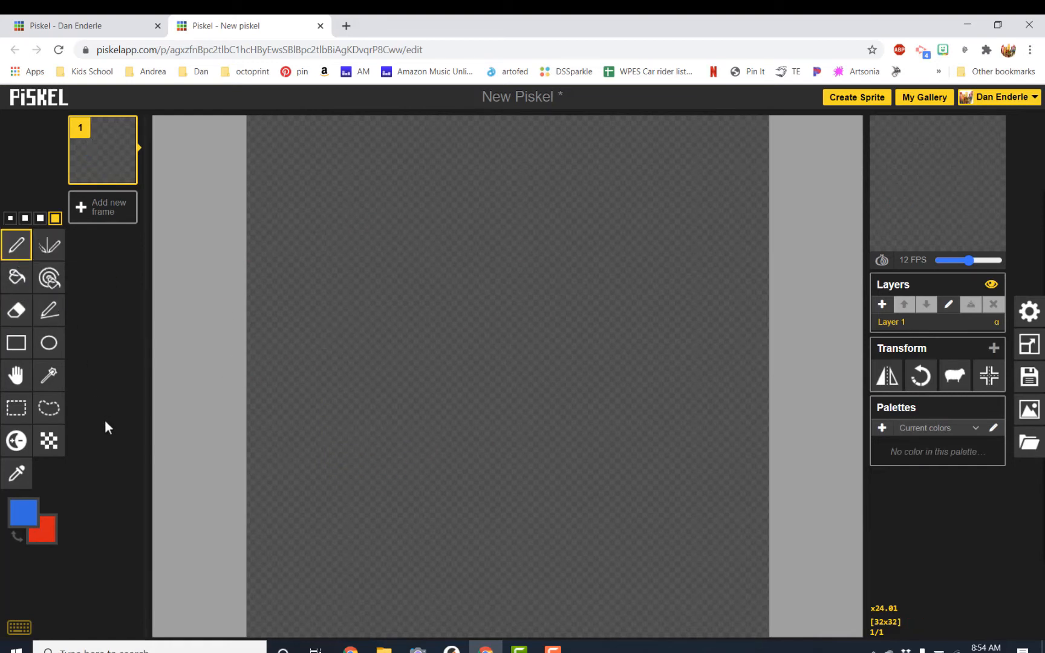
left_click(10, 217)
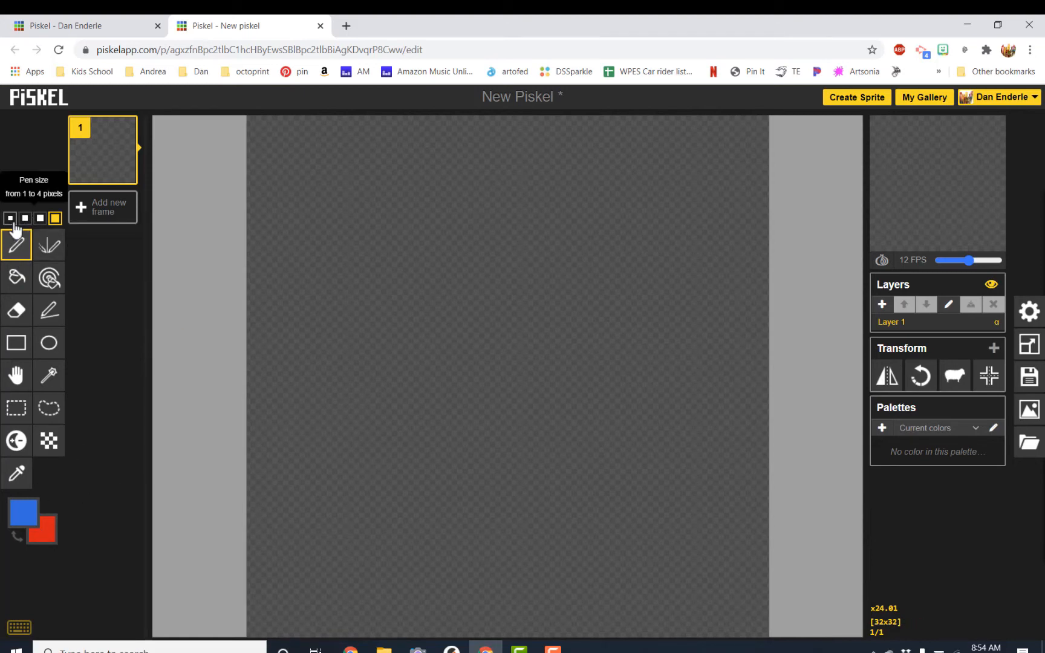
mouse_move(273, 417)
left_mouse_down()
mouse_move(310, 390)
mouse_move(470, 294)
mouse_move(666, 361)
mouse_move(690, 408)
mouse_move(510, 412)
mouse_move(568, 472)
mouse_move(539, 533)
left_mouse_up()
mouse_move(387, 460)
left_mouse_down()
mouse_move(357, 541)
mouse_move(475, 602)
left_mouse_up()
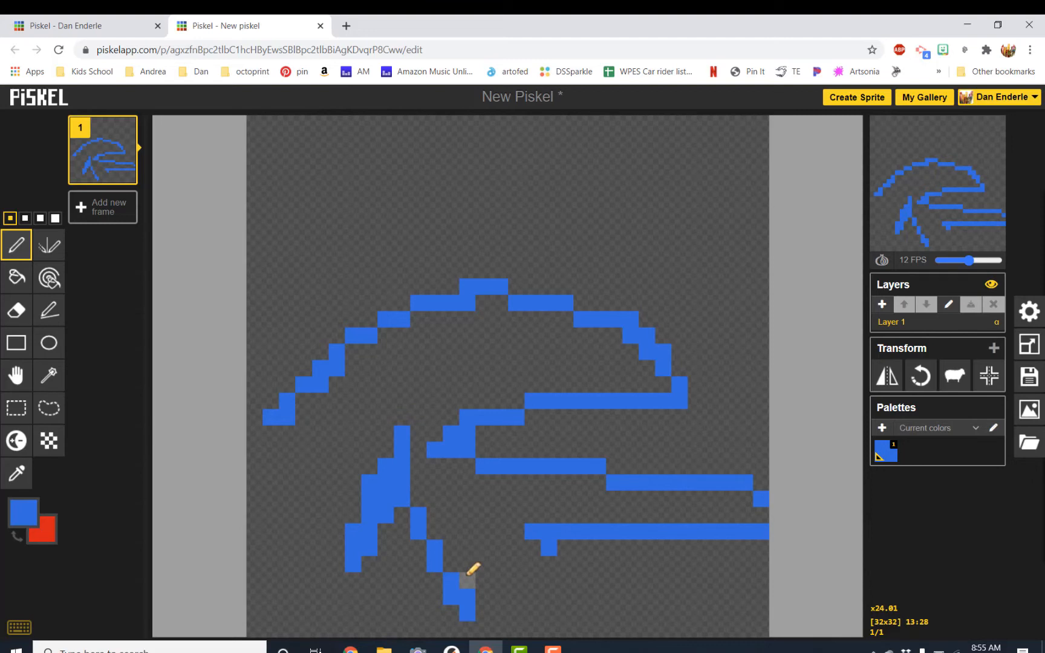
Undo the freehand strokes, redoing one once before undoing it again.
key("ctrl+z")
key("ctrl+z")
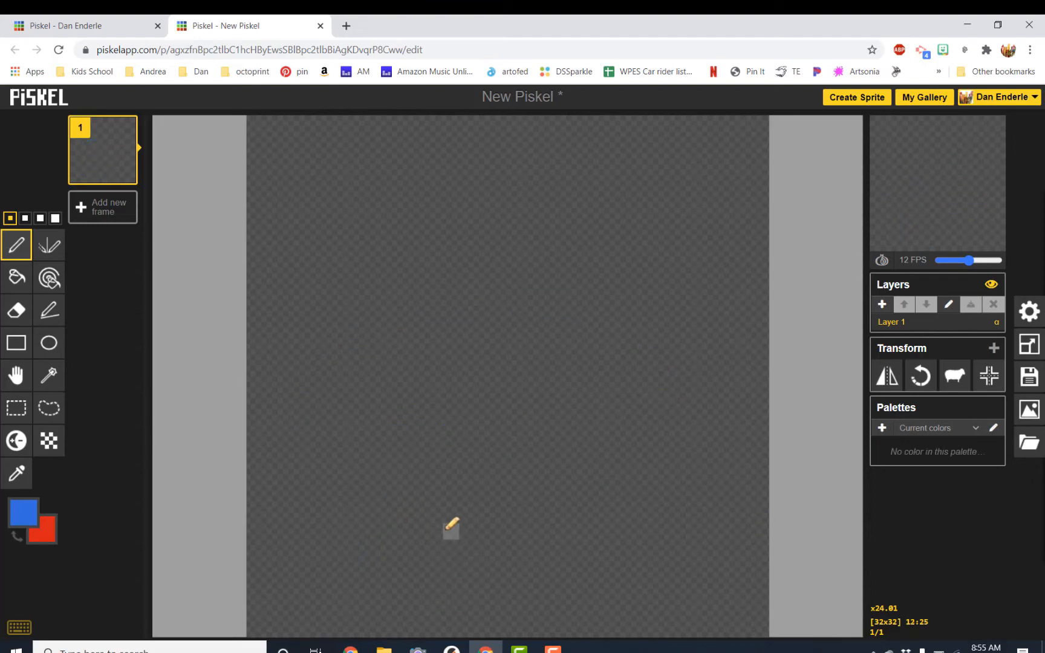
key("ctrl+y")
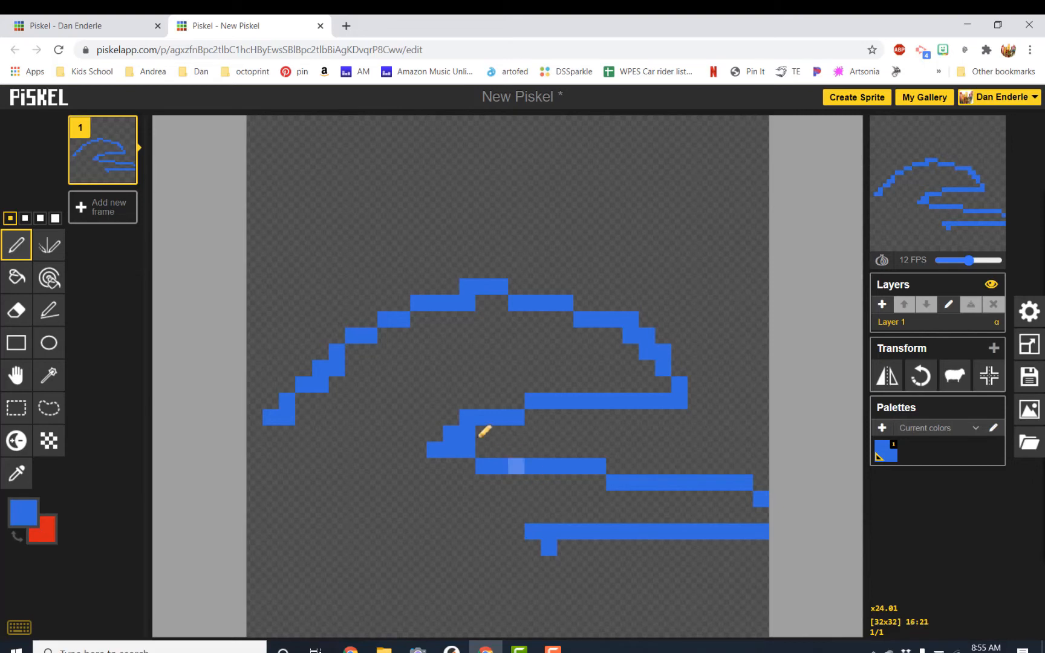
key("ctrl+z")
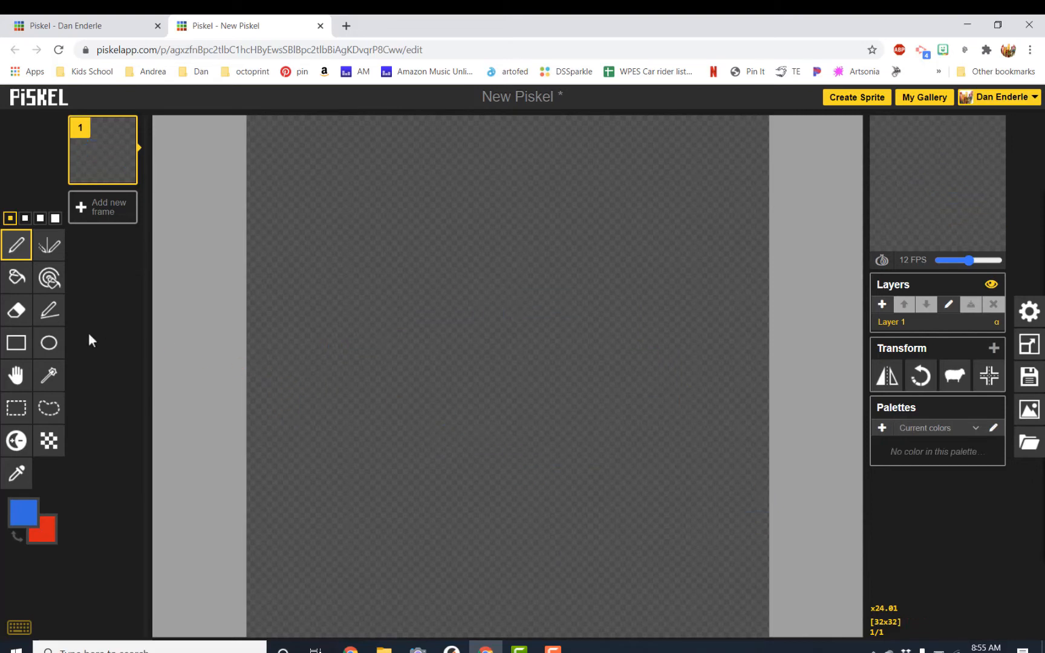
Set the primary colour to black and draw a rectangle outline in the lower left of the canvas.
left_click(19, 508)
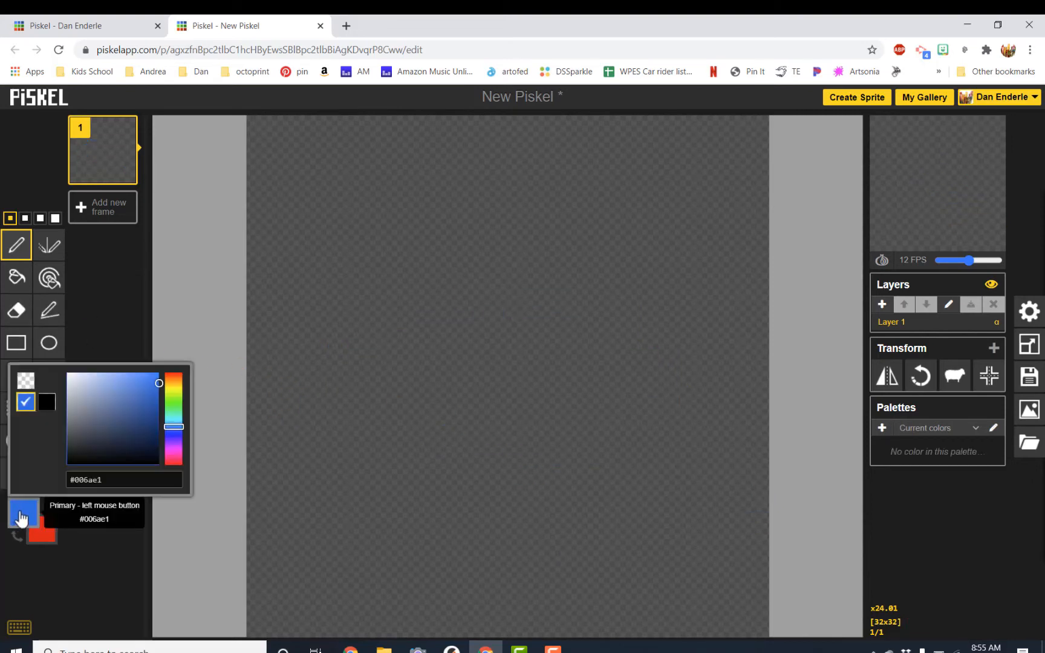
left_click(50, 407)
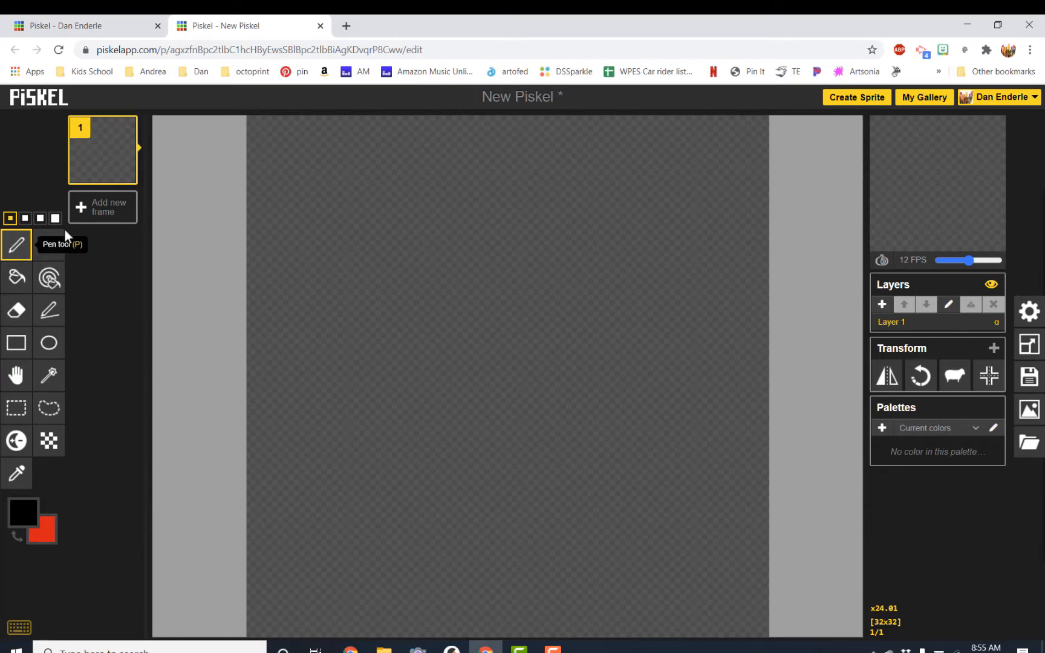
left_click(23, 352)
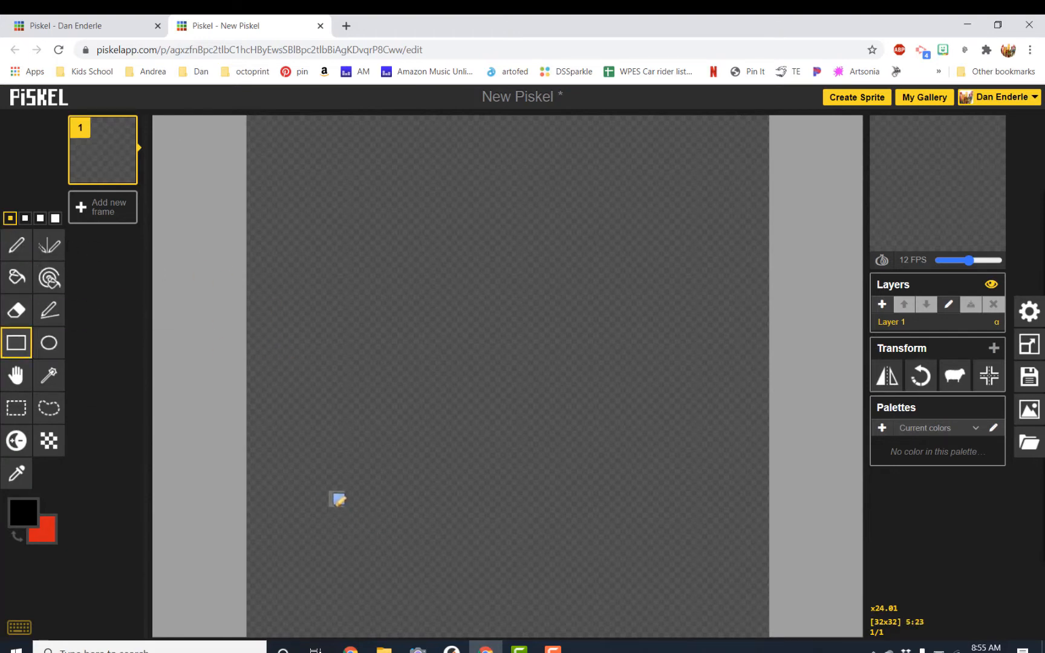
left_click_drag(337, 499, 518, 587)
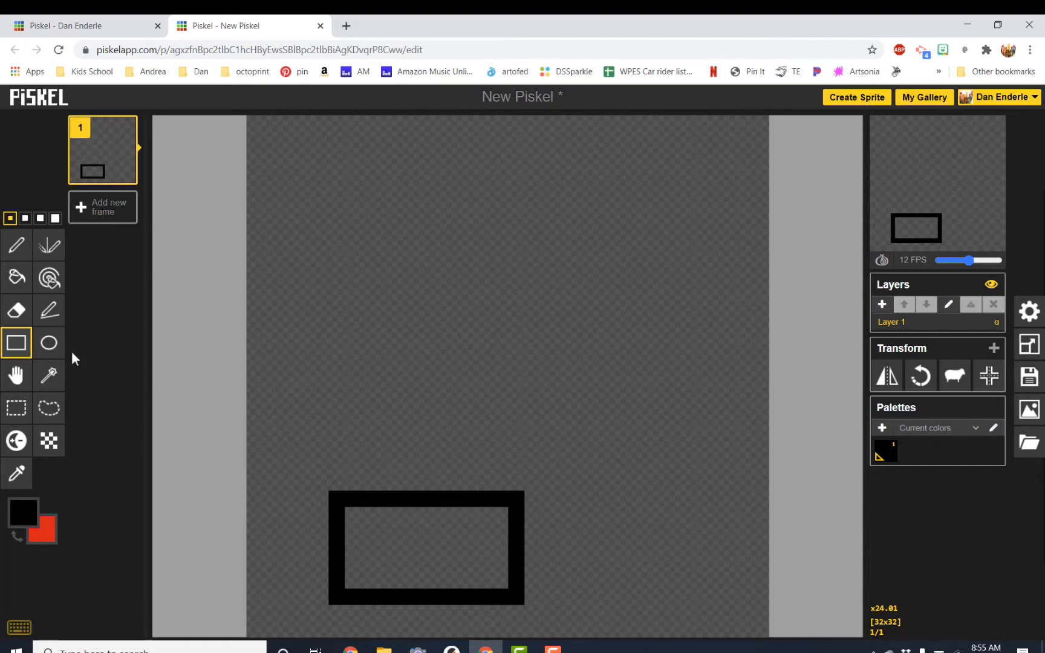
Draw an ellipse outline beside the rectangle with the Ellipse tool.
left_click(49, 343)
left_click_drag(575, 496, 732, 616)
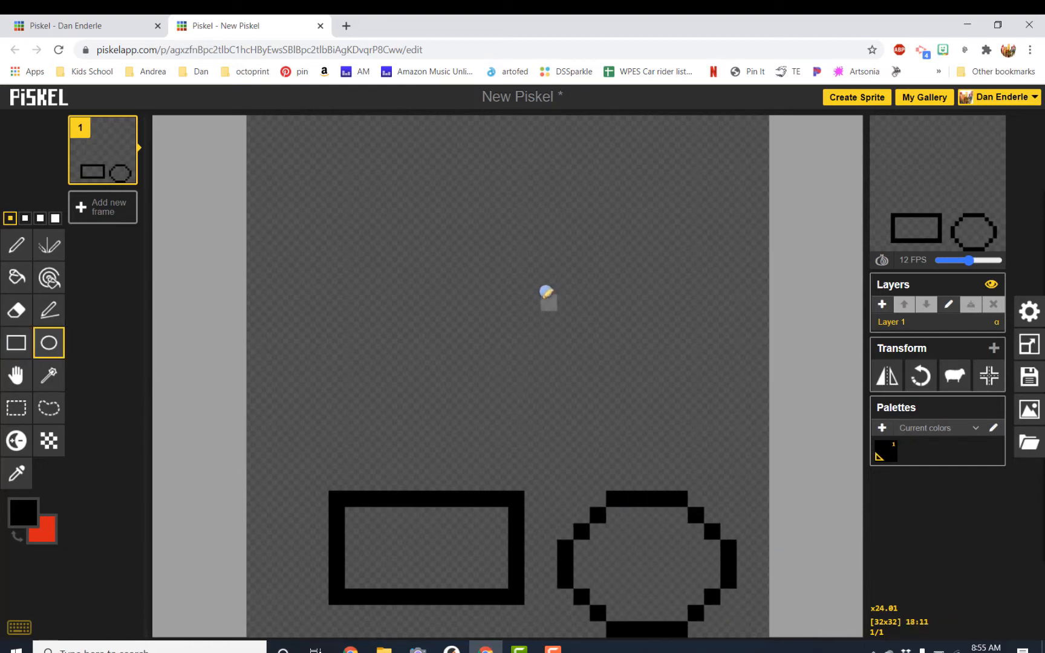
Draw a second ellipse outline above the first, then a rectangle over the middle of the canvas.
left_click_drag(553, 280, 697, 452)
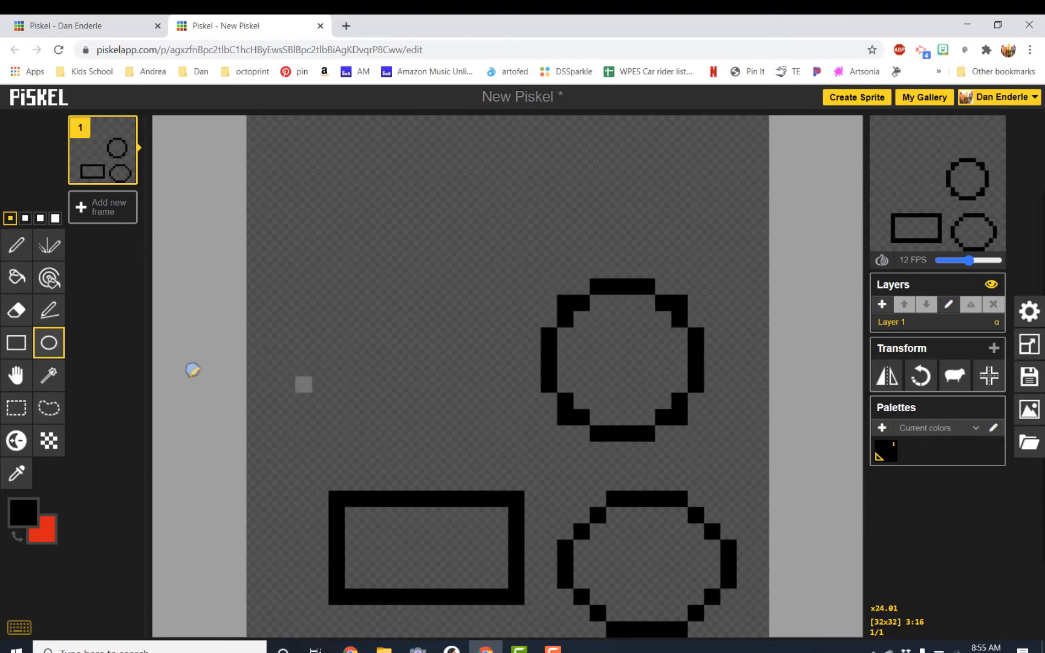
left_click(16, 343)
mouse_move(352, 303)
left_mouse_down()
mouse_move(498, 462)
mouse_move(403, 339)
mouse_move(500, 463)
left_mouse_up()
Undo all the drawn shapes until the canvas is empty.
key("ctrl+z")
key("ctrl+z")
key("ctrl+z")
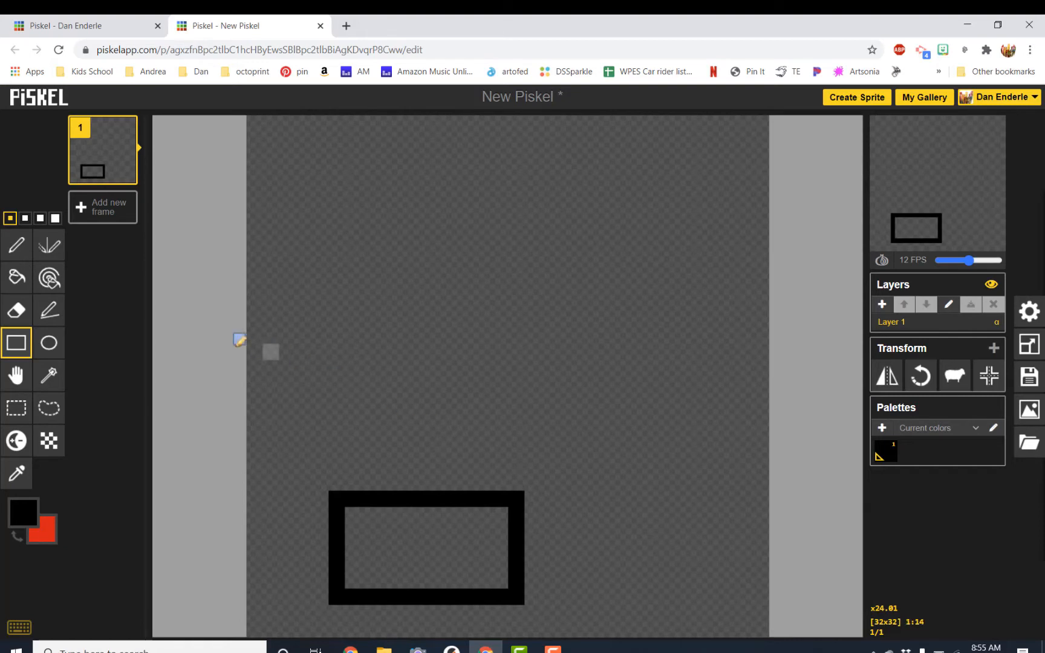
key("ctrl+z")
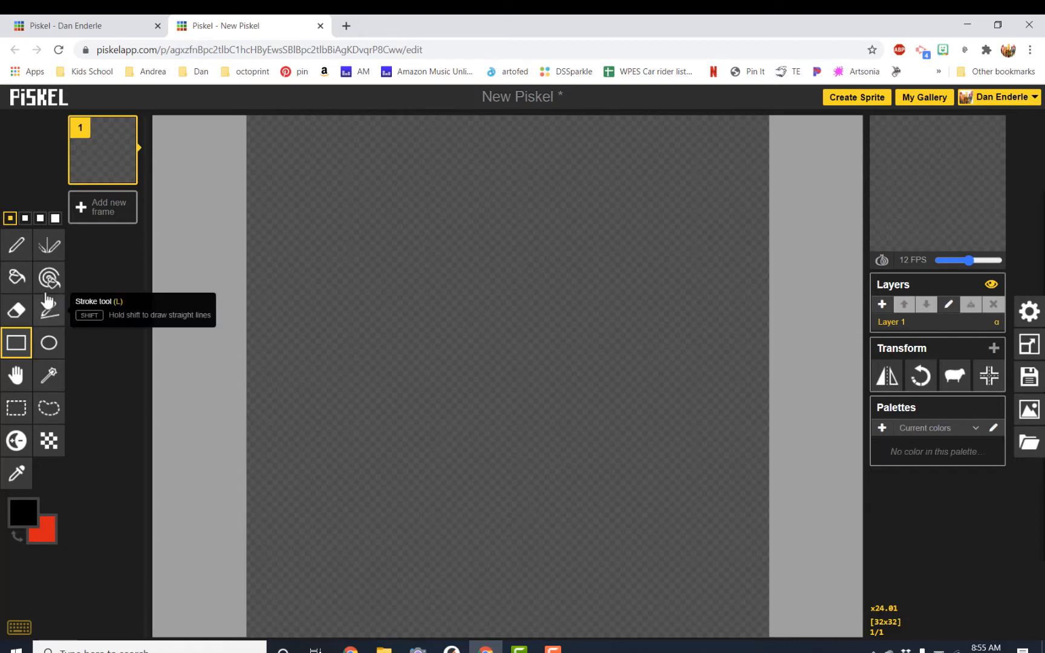
Draw an oval fish body outline in black with the Pen tool, top arc then bottom arc.
left_click(20, 246)
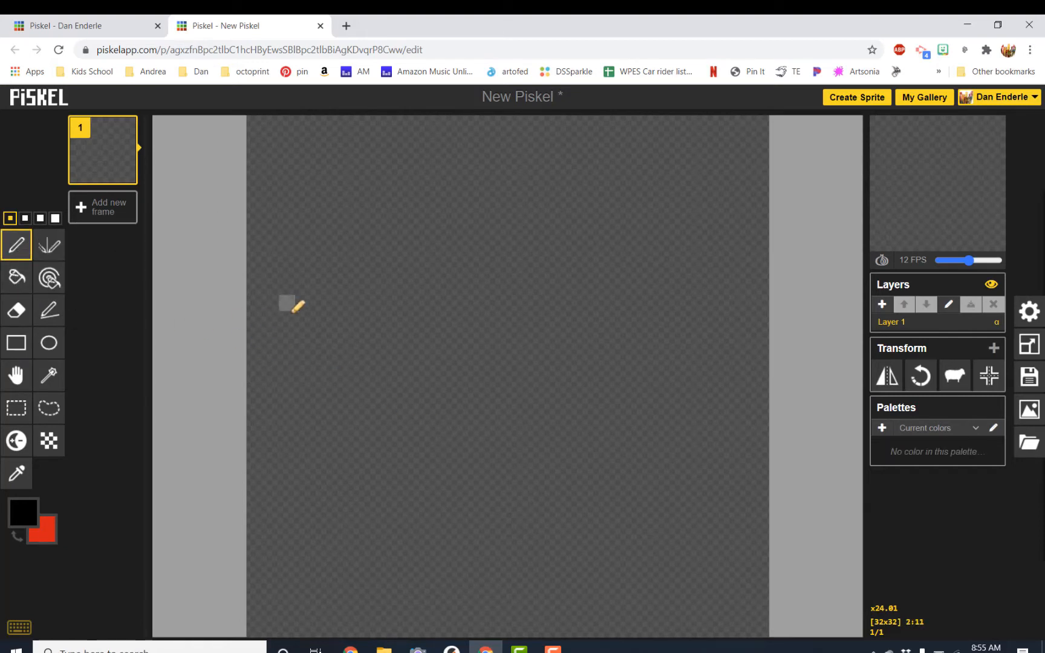
mouse_move(337, 369)
left_mouse_down()
mouse_move(362, 342)
mouse_move(463, 313)
mouse_move(523, 322)
mouse_move(582, 368)
left_mouse_up()
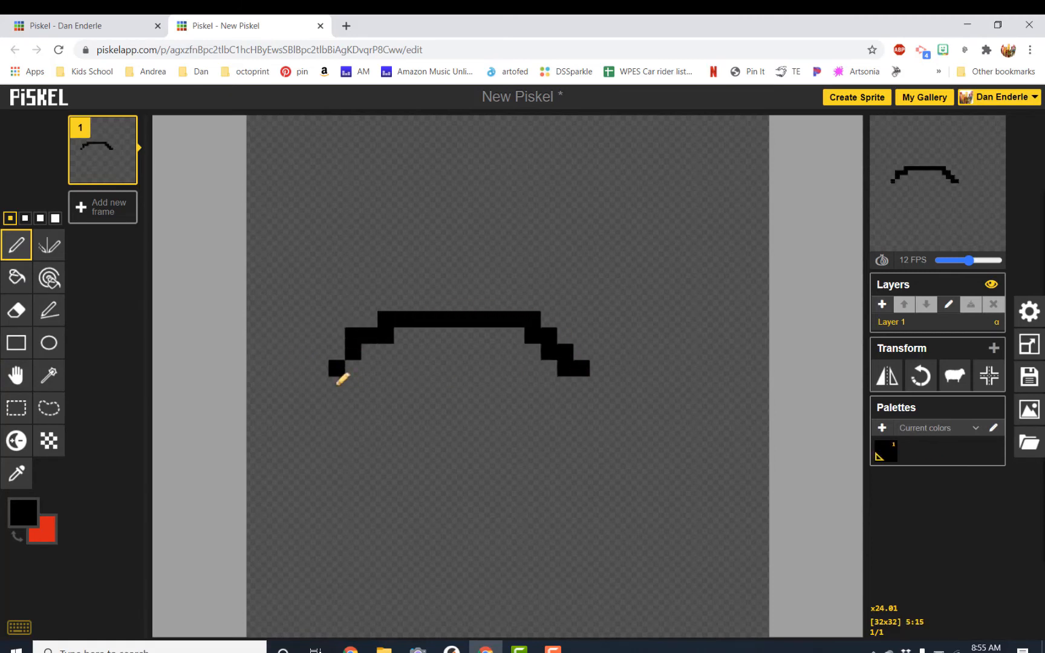
mouse_move(338, 382)
left_mouse_down()
mouse_move(375, 423)
mouse_move(463, 454)
mouse_move(527, 450)
mouse_move(572, 422)
mouse_move(586, 389)
left_mouse_up()
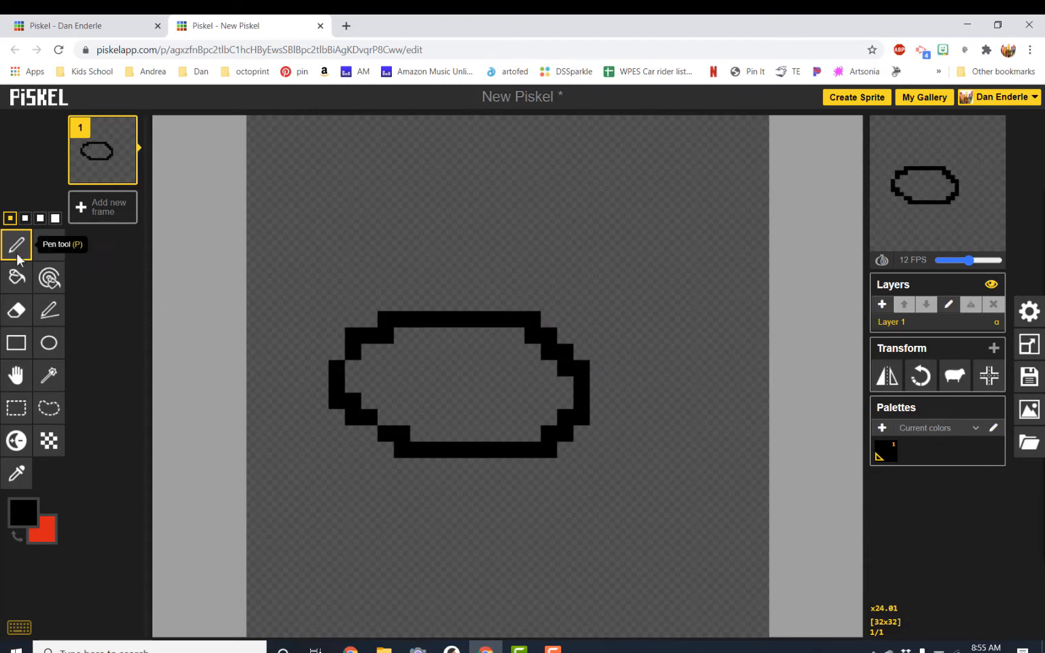
Set the primary colour to orange #f78504 and fill the oval body with the Paint bucket tool.
left_click(17, 278)
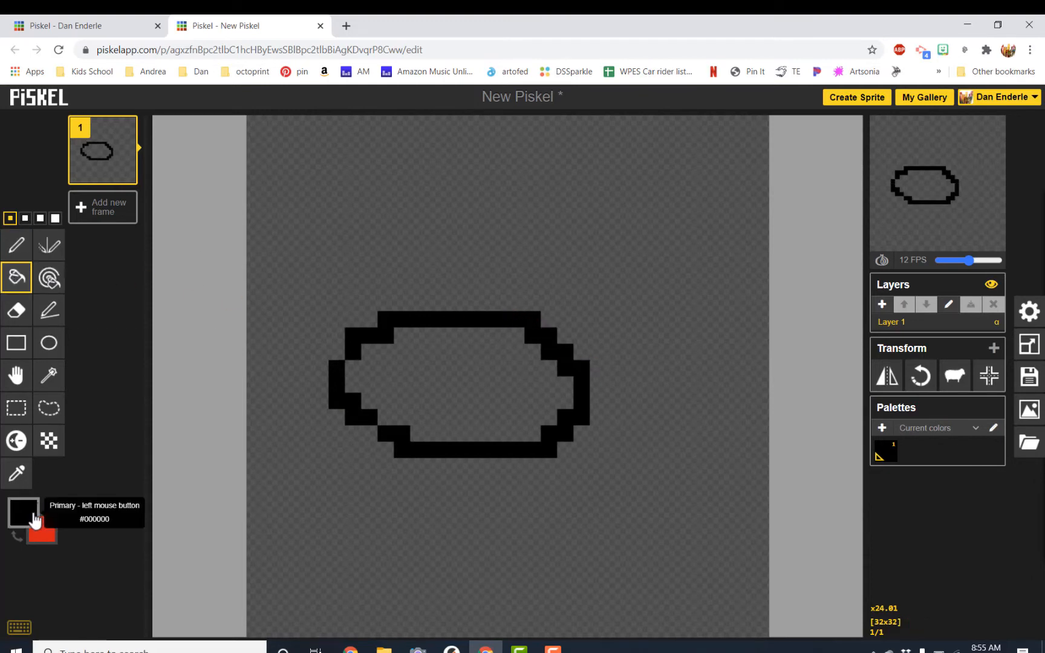
left_click(24, 514)
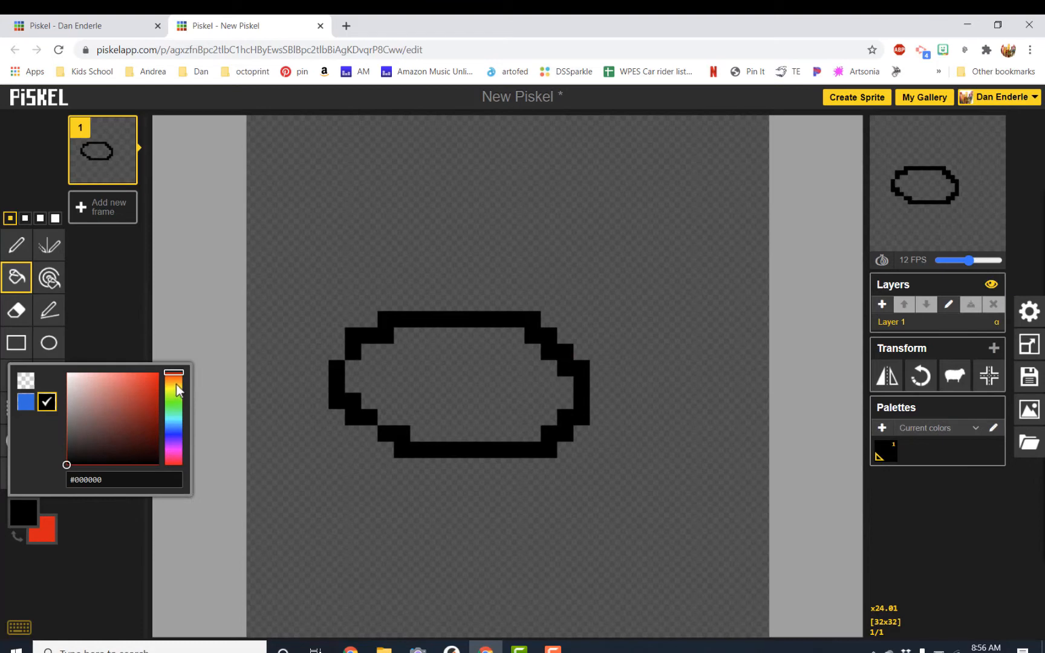
left_click_drag(176, 383, 158, 376)
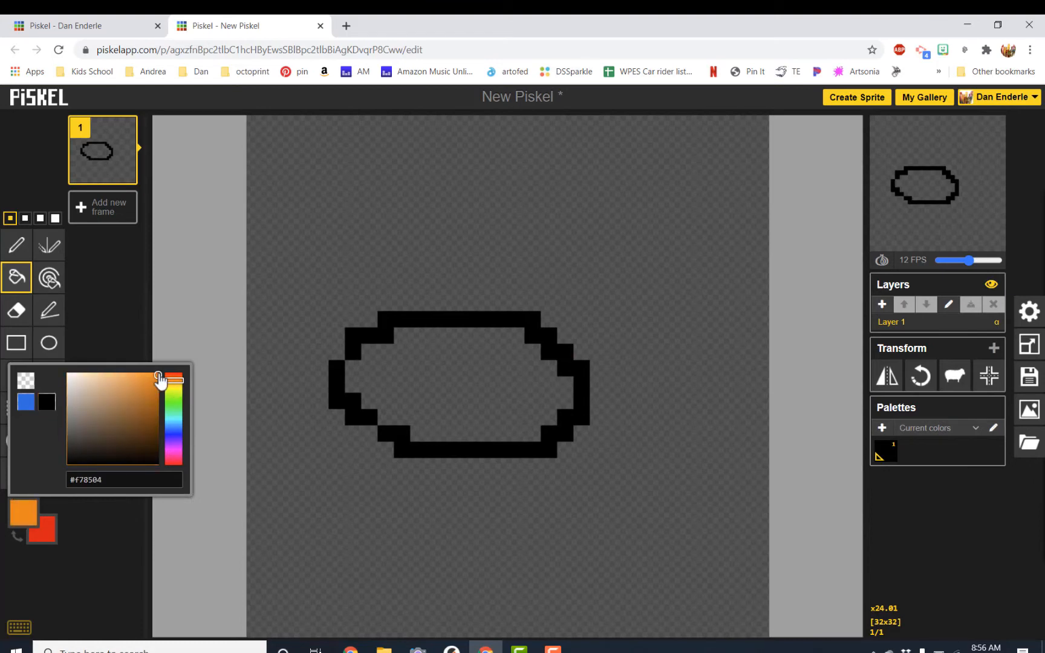
left_click(433, 371)
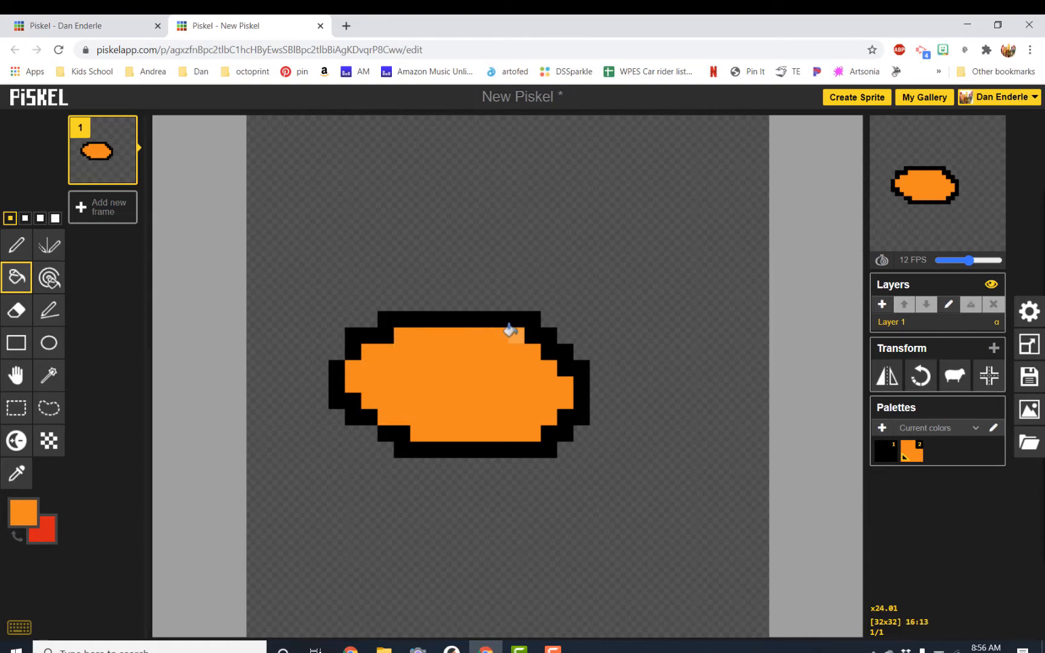
Pick black from the palette and draw a dorsal fin, tail and lower fin outline with the Pen tool.
left_click(17, 245)
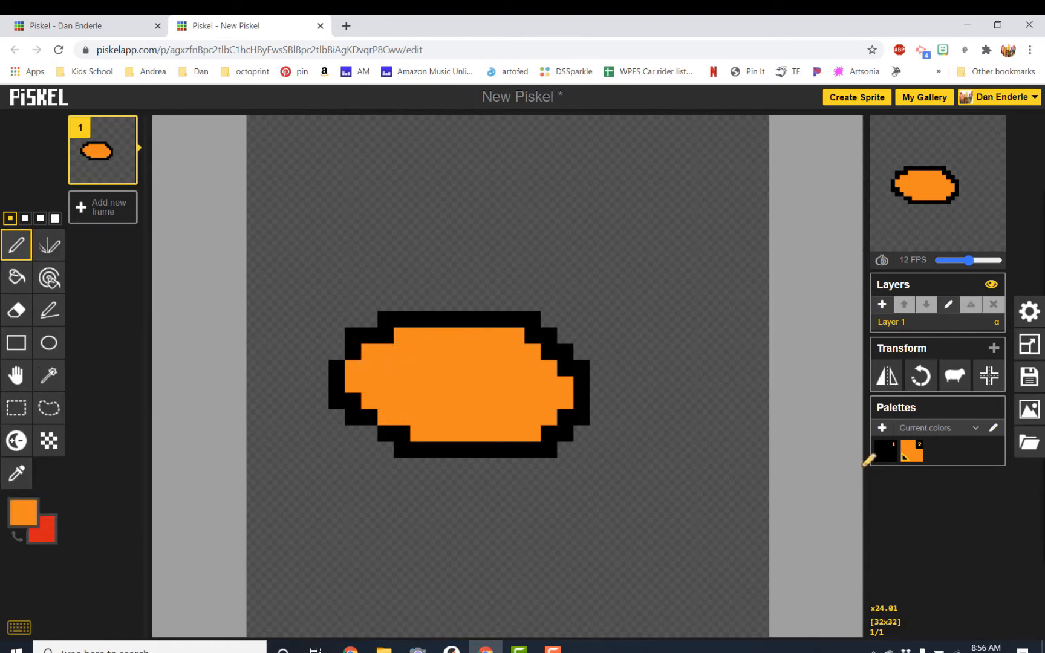
left_click(886, 452)
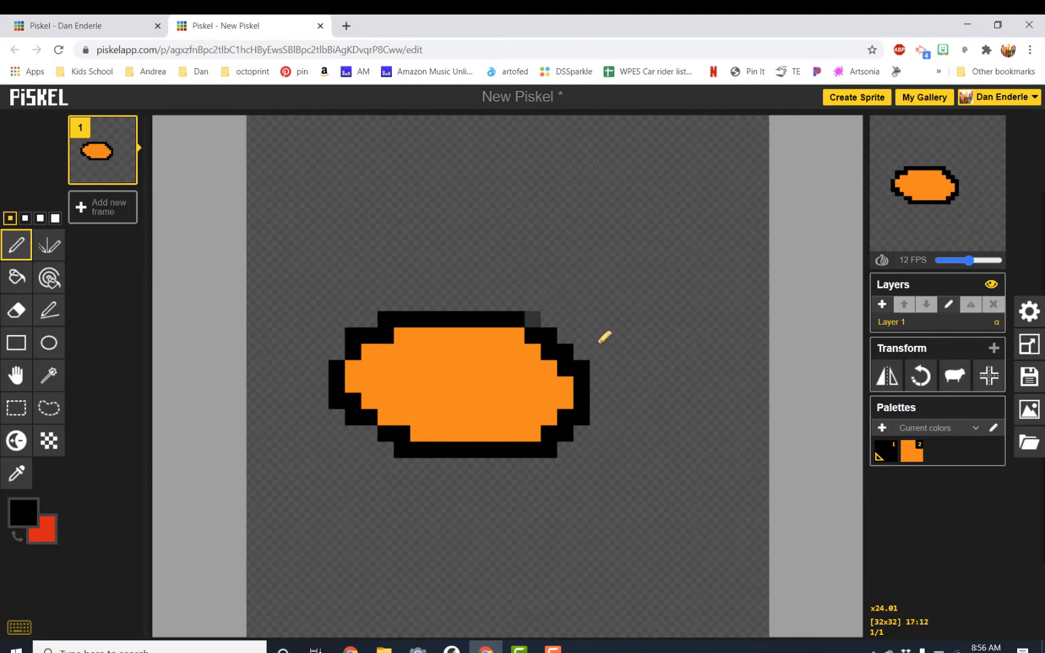
mouse_move(420, 305)
left_mouse_down()
mouse_move(472, 263)
mouse_move(502, 282)
mouse_move(508, 309)
left_mouse_up()
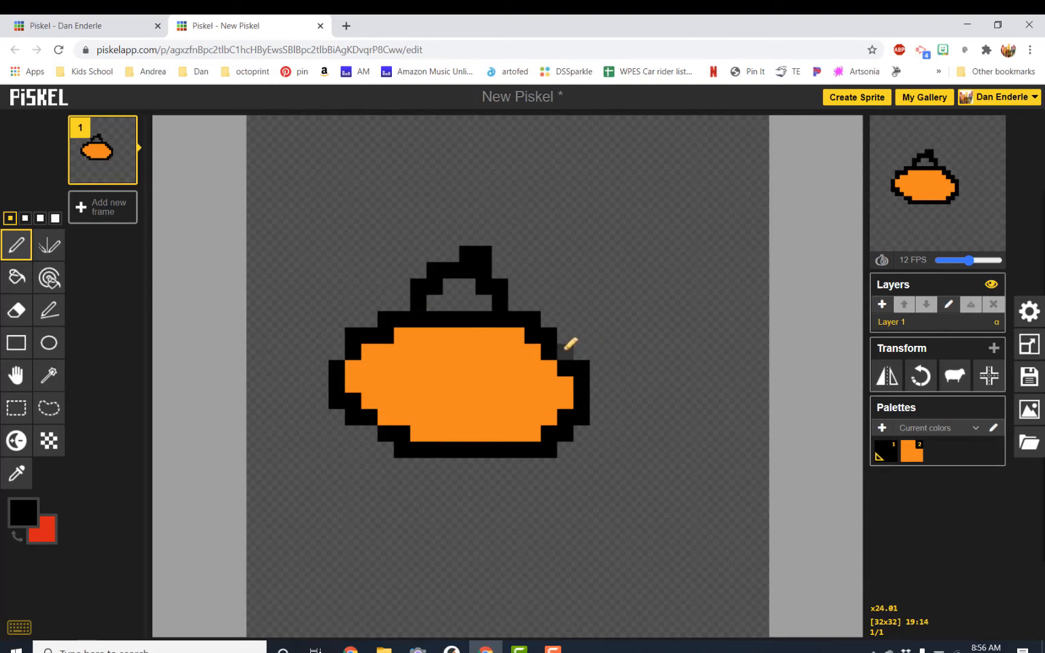
mouse_move(567, 343)
left_mouse_down()
mouse_move(628, 271)
mouse_move(626, 394)
mouse_move(602, 530)
mouse_move(560, 457)
mouse_move(507, 469)
mouse_move(402, 458)
mouse_move(426, 490)
mouse_move(453, 496)
mouse_move(478, 491)
mouse_move(504, 461)
left_mouse_up()
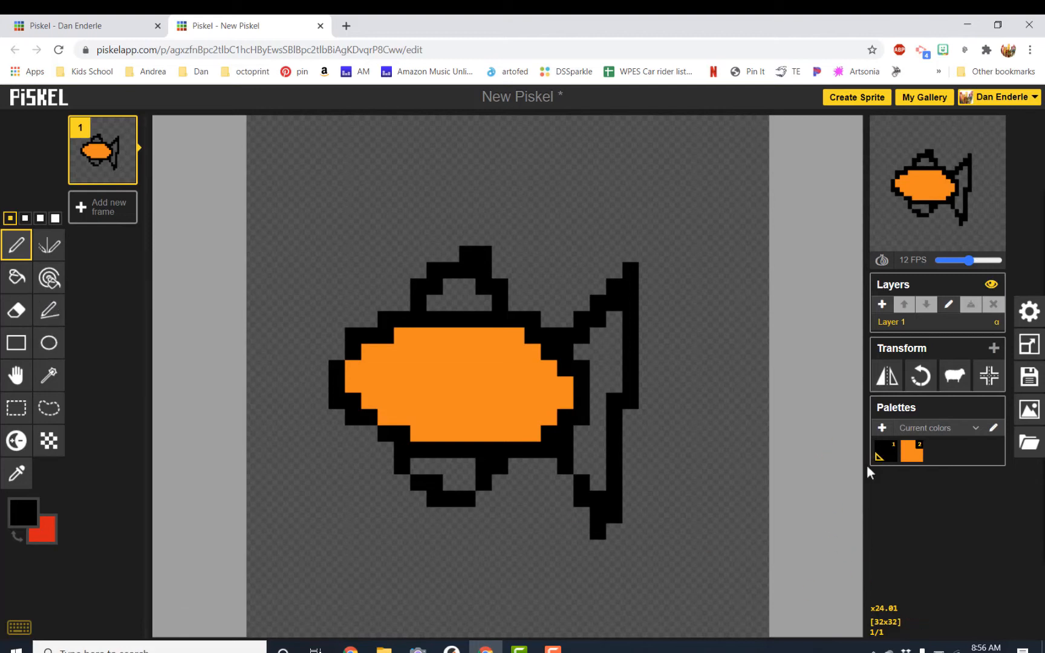
Make orange the active colour and fill the dorsal fin, tail and lower fin with the Paint bucket.
right_click(910, 458)
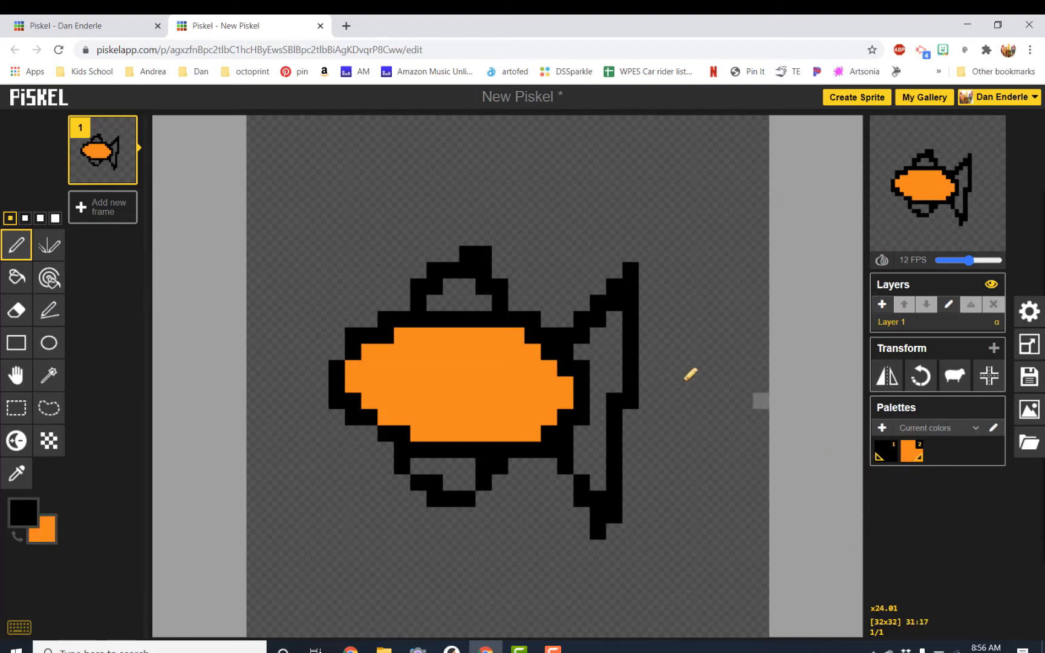
key("x")
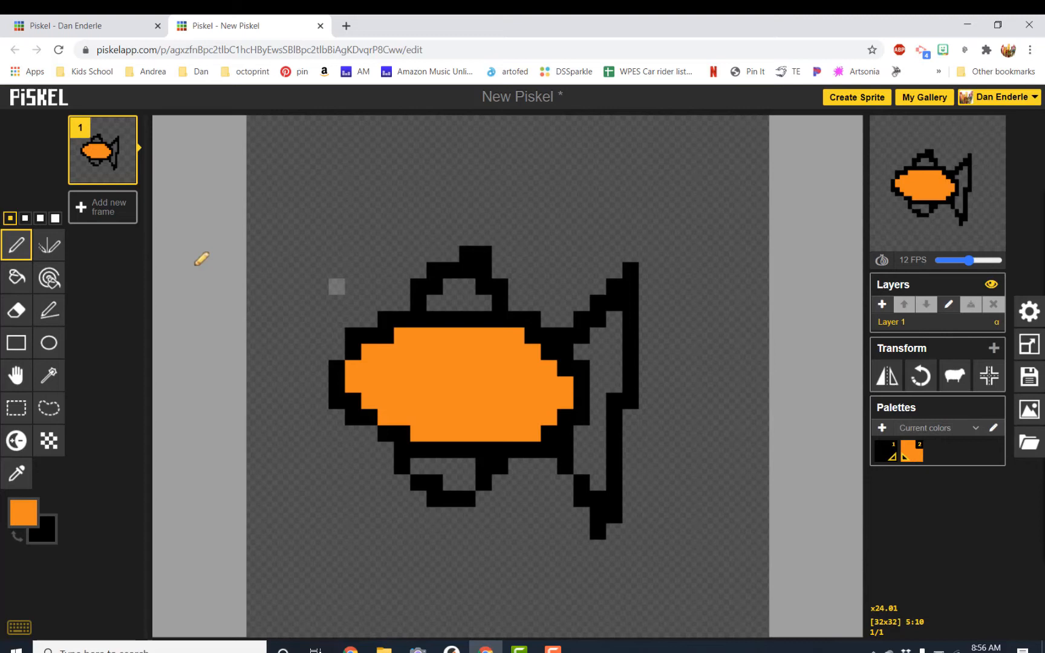
left_click(16, 277)
left_click(448, 299)
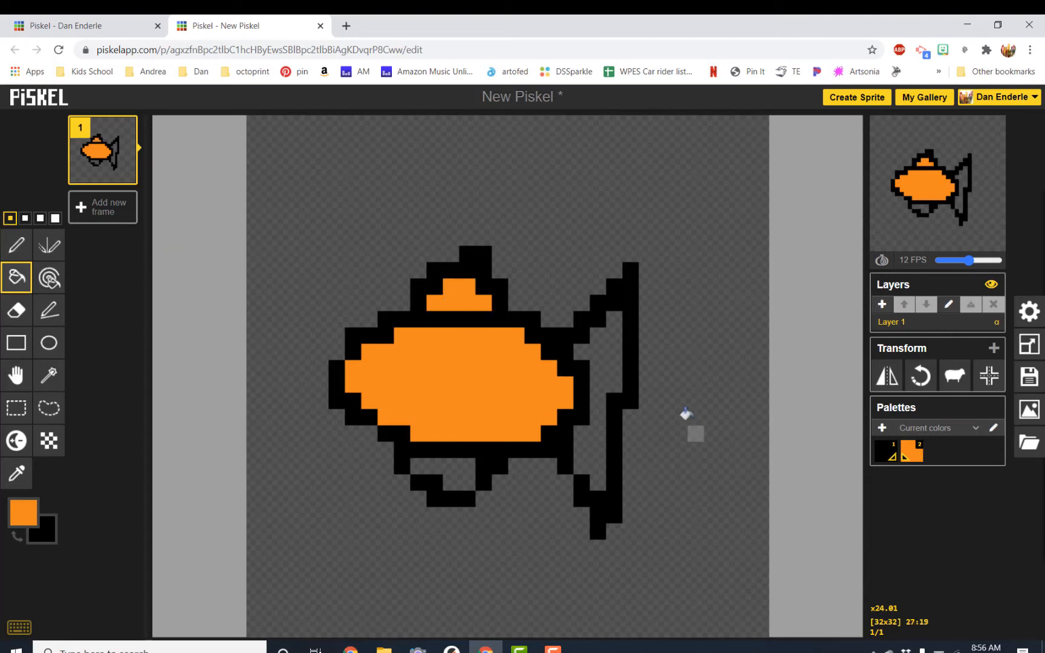
left_click(611, 366)
left_click(444, 464)
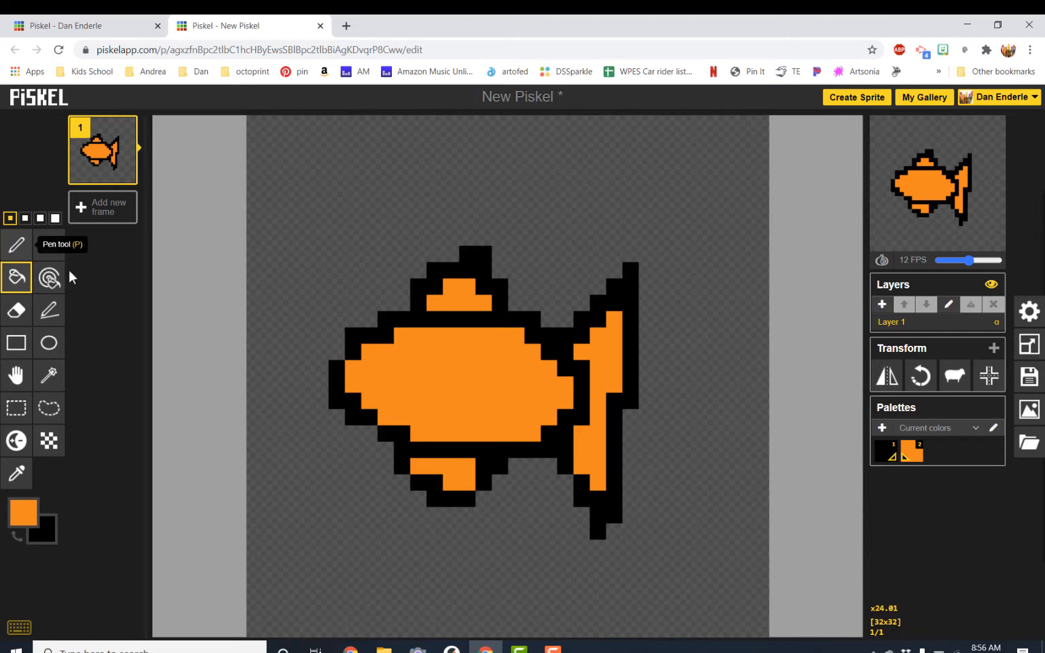
Switch back to black and draw a single eye pixel on the front of the body with the Pen tool.
key("x")
left_click(16, 245)
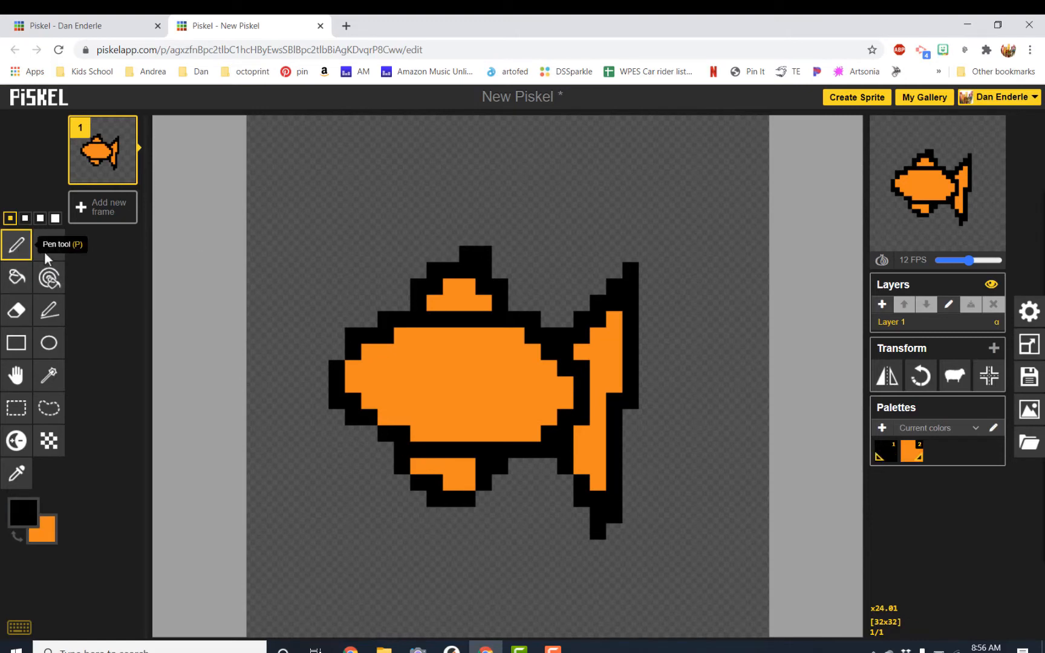
left_click(402, 368)
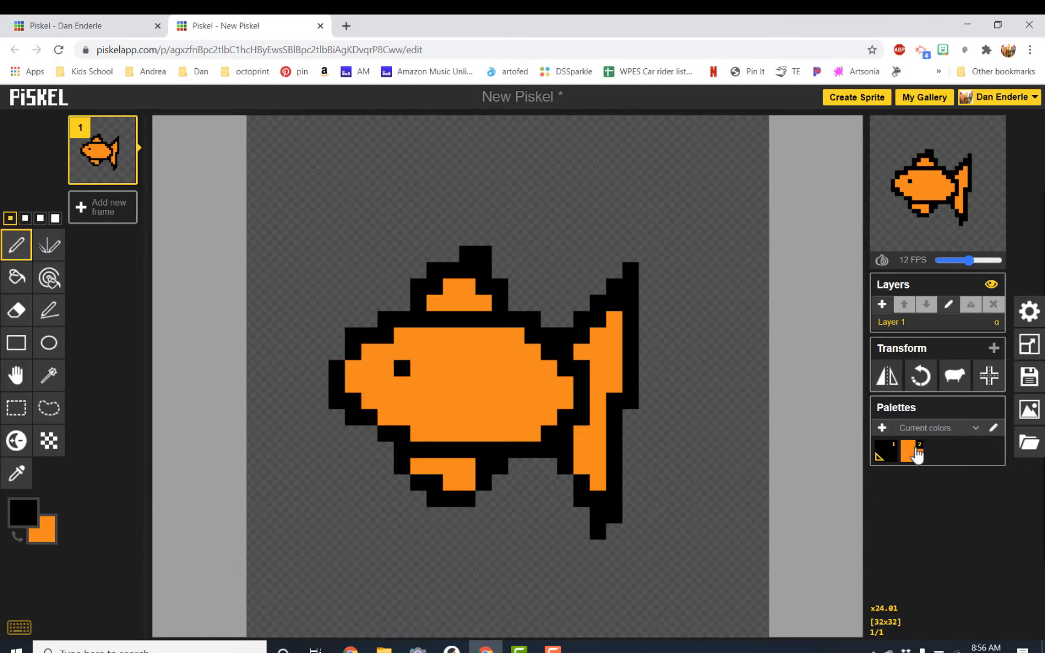
Set the secondary colour to white, swap it in, and paint white eye pixels around the black pupil.
left_click(43, 530)
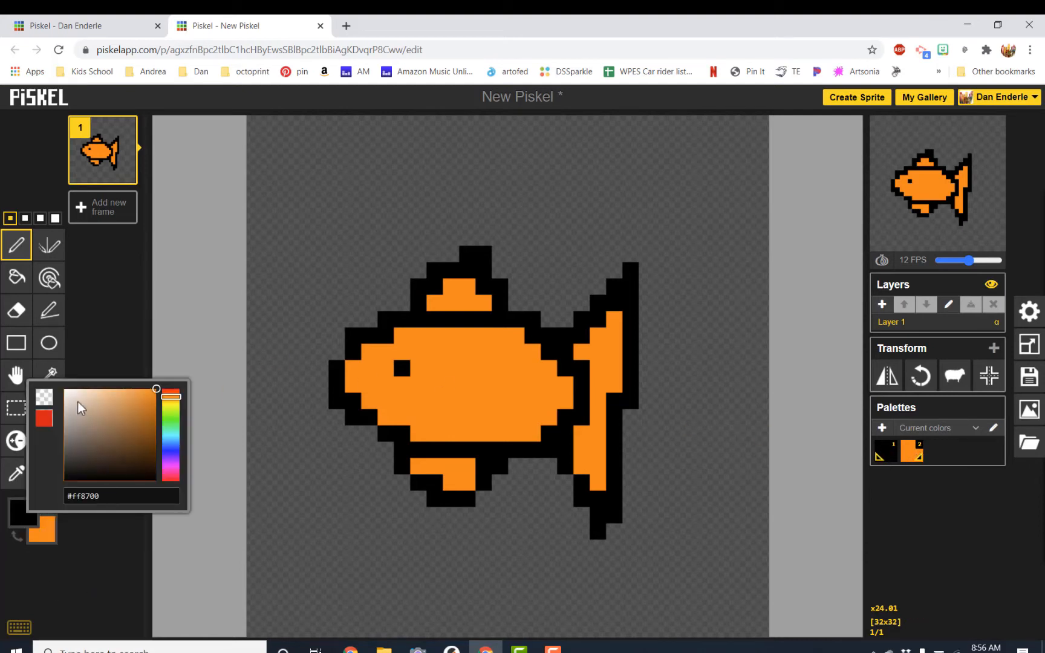
left_click_drag(78, 401, 64, 390)
left_click(111, 550)
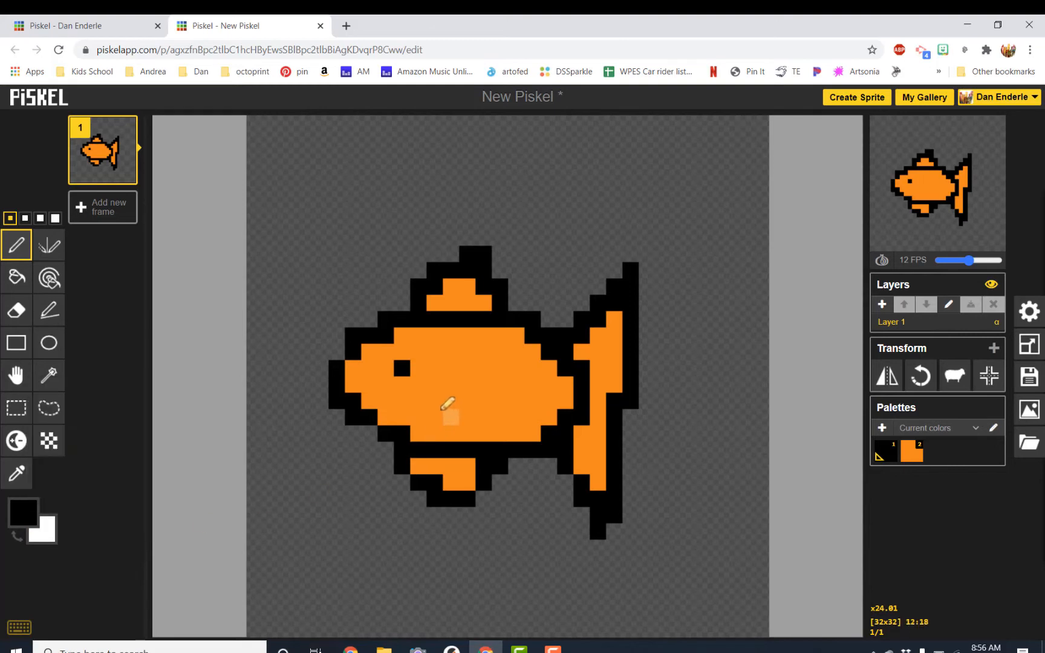
key("x")
left_click(403, 385)
left_click(412, 382)
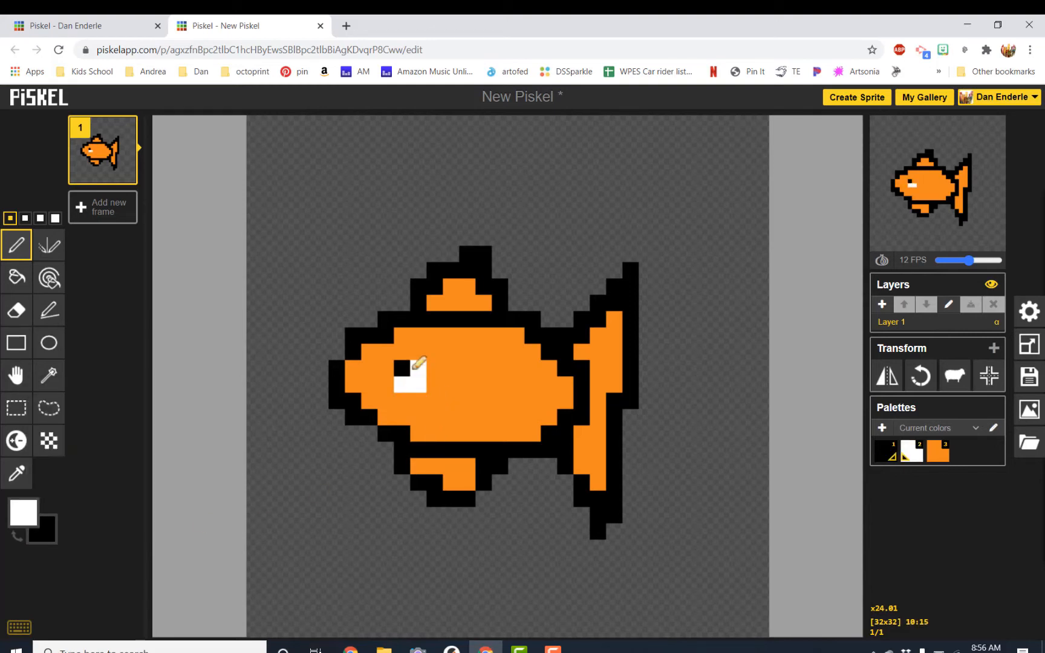
key("x")
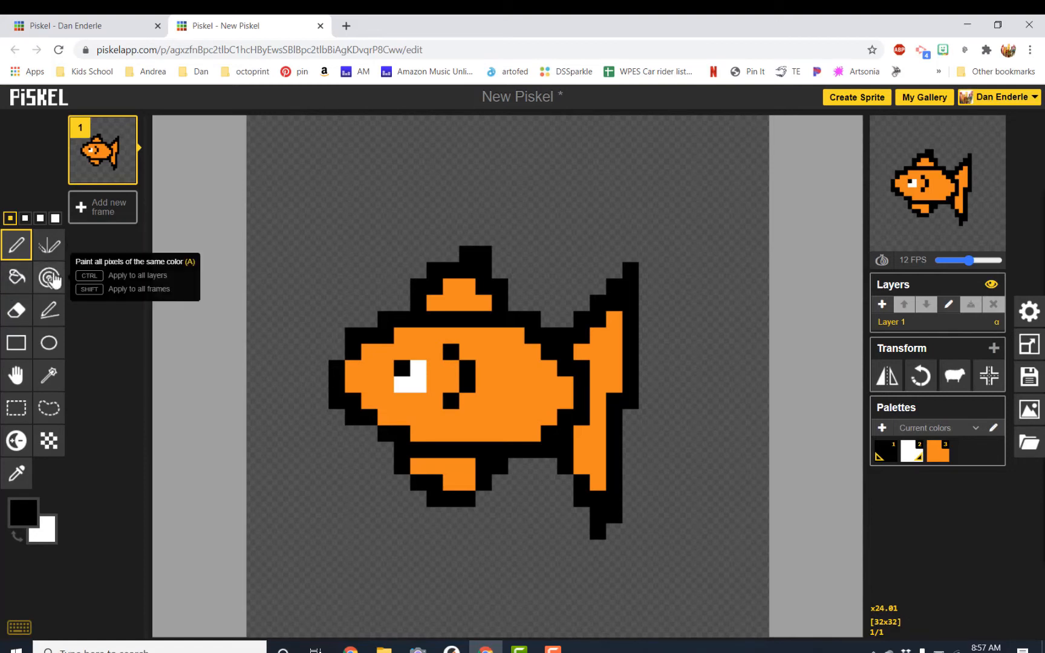
Move the whole fish up on the canvas with the Move tool.
left_click(16, 378)
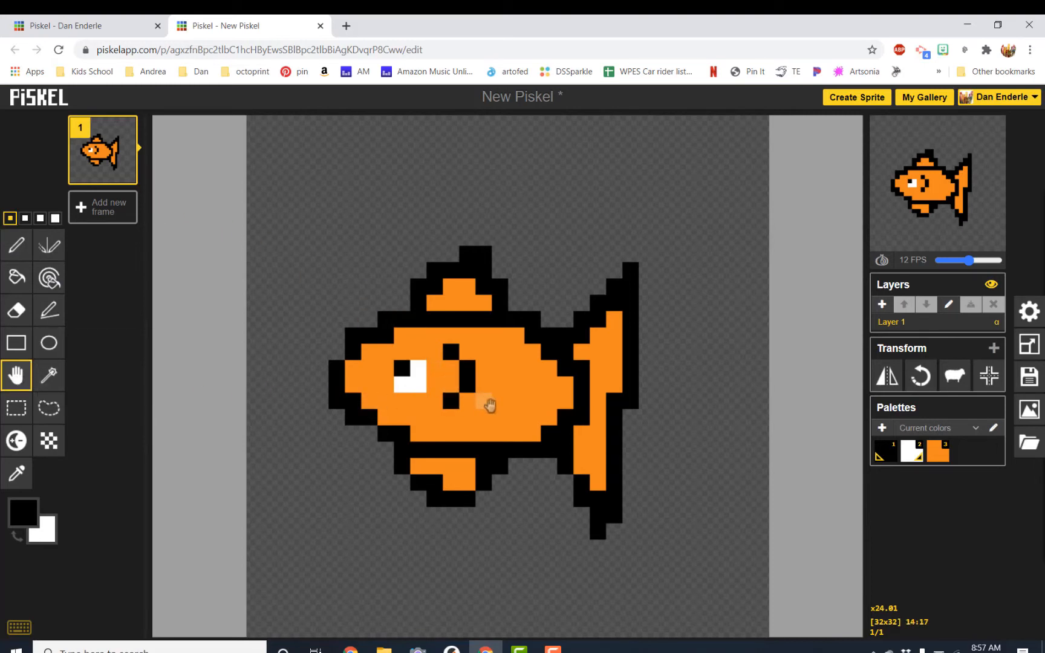
mouse_move(492, 402)
left_mouse_down()
mouse_move(497, 354)
mouse_move(483, 341)
mouse_move(422, 422)
mouse_move(545, 367)
mouse_move(430, 444)
mouse_move(523, 367)
mouse_move(490, 399)
mouse_move(518, 365)
mouse_move(502, 351)
left_mouse_up()
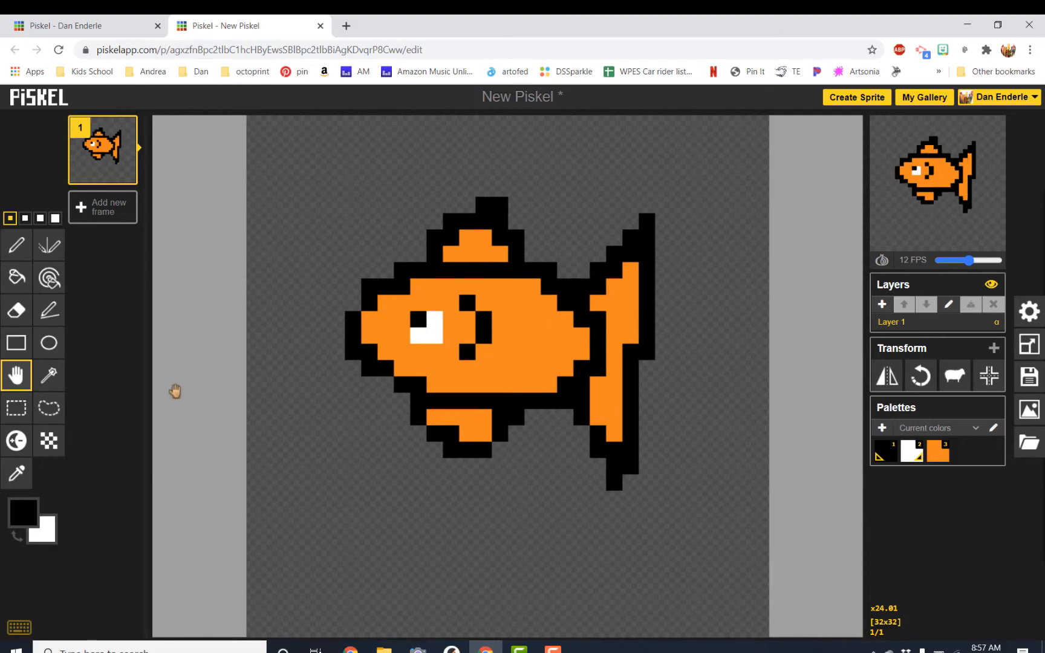
Draw a small circular bubble in the top-left corner with the Ellipse tool.
left_click(23, 412)
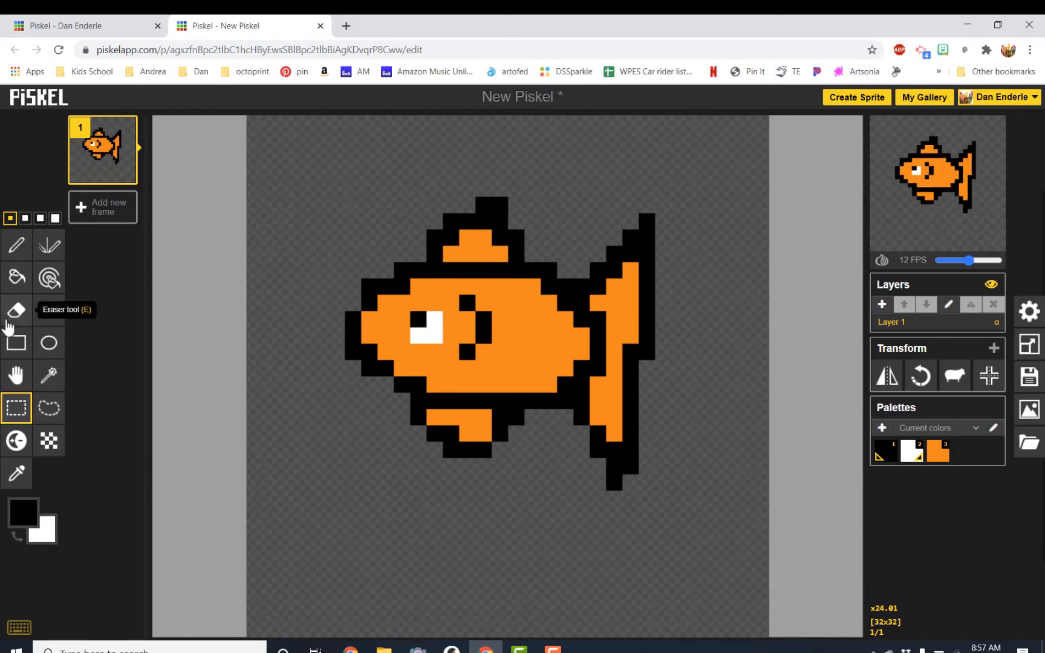
left_click(47, 349)
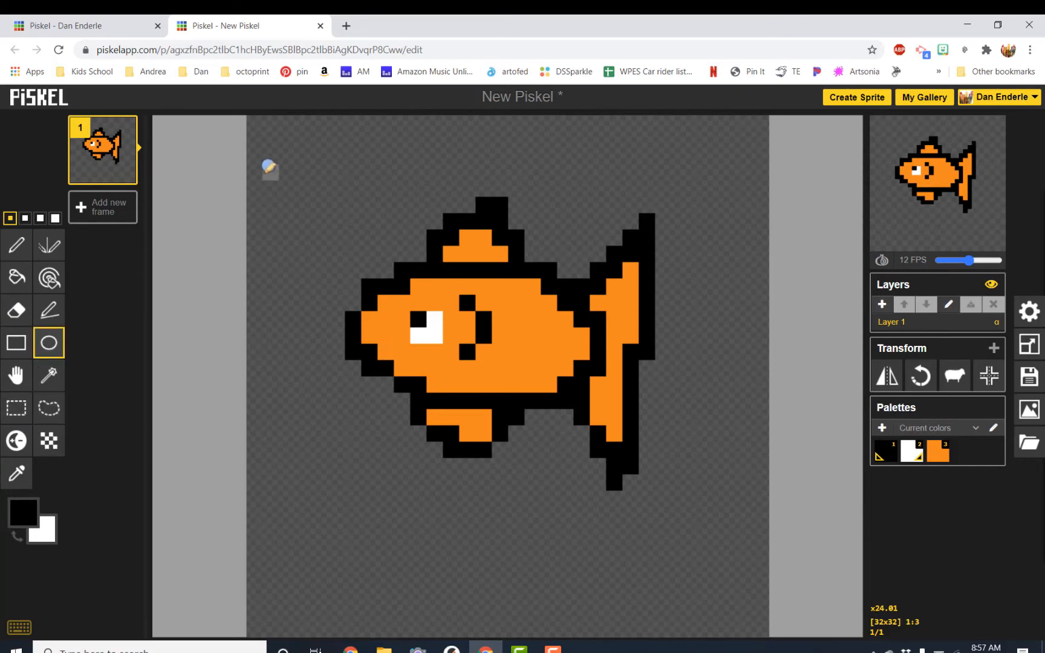
left_click_drag(277, 160, 323, 205)
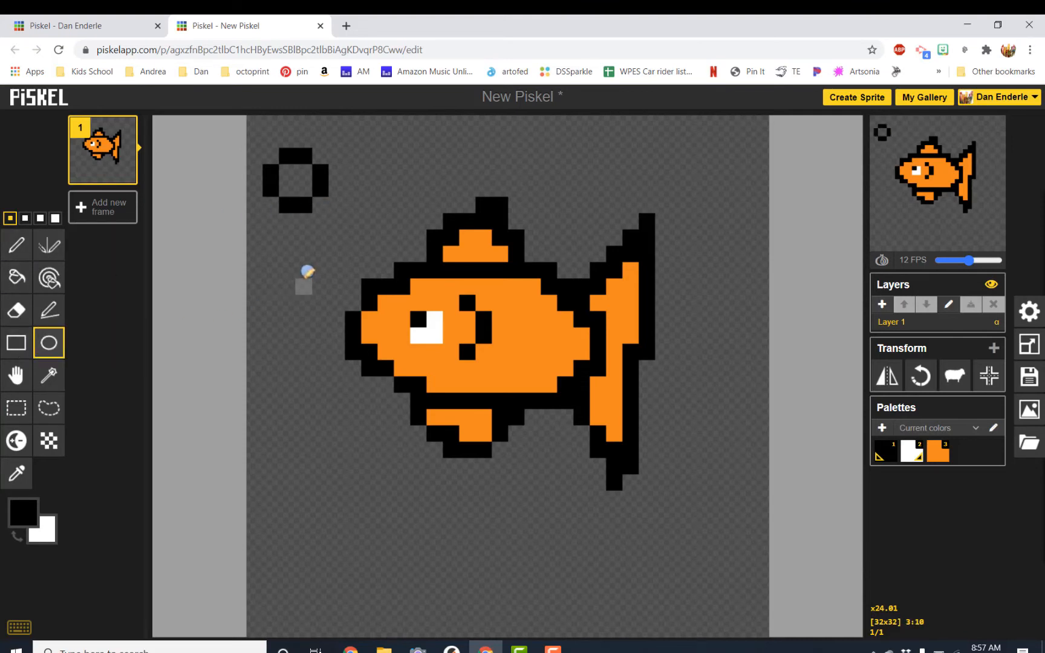
Select the bubble with Rectangle selection and move it to the top-right corner, then deselect.
left_click(16, 407)
left_click_drag(253, 124, 348, 225)
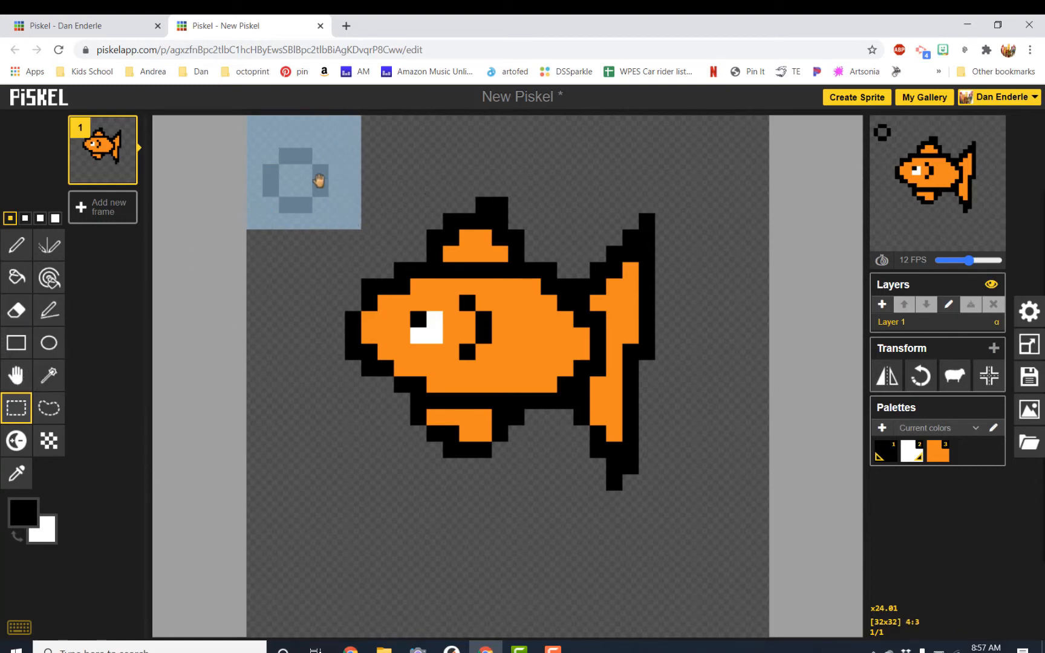
left_click_drag(295, 179, 697, 156)
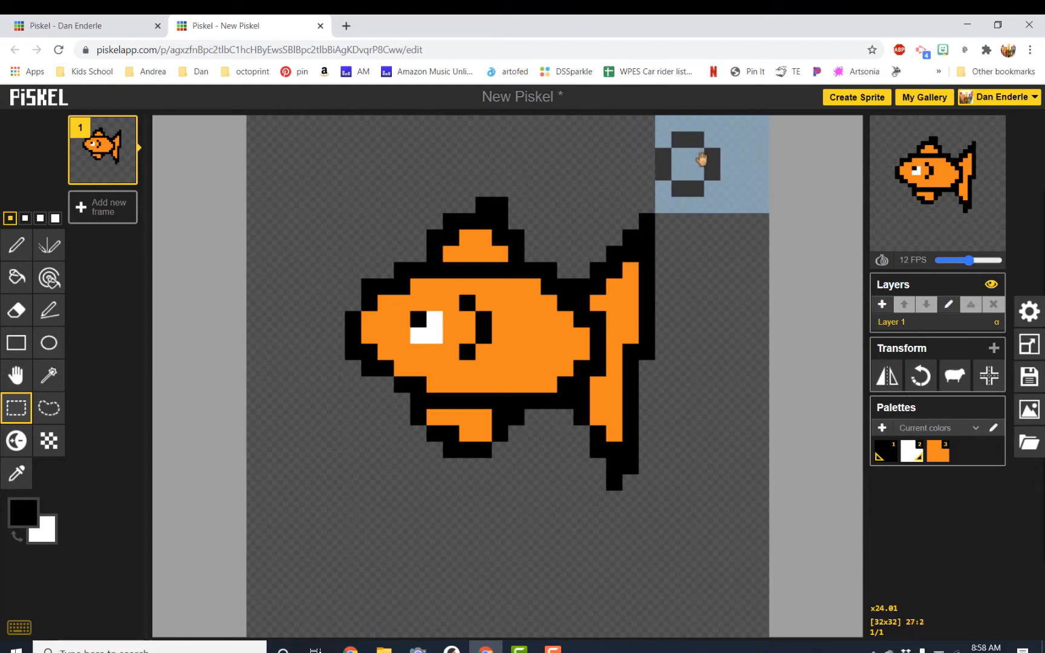
left_click(702, 158)
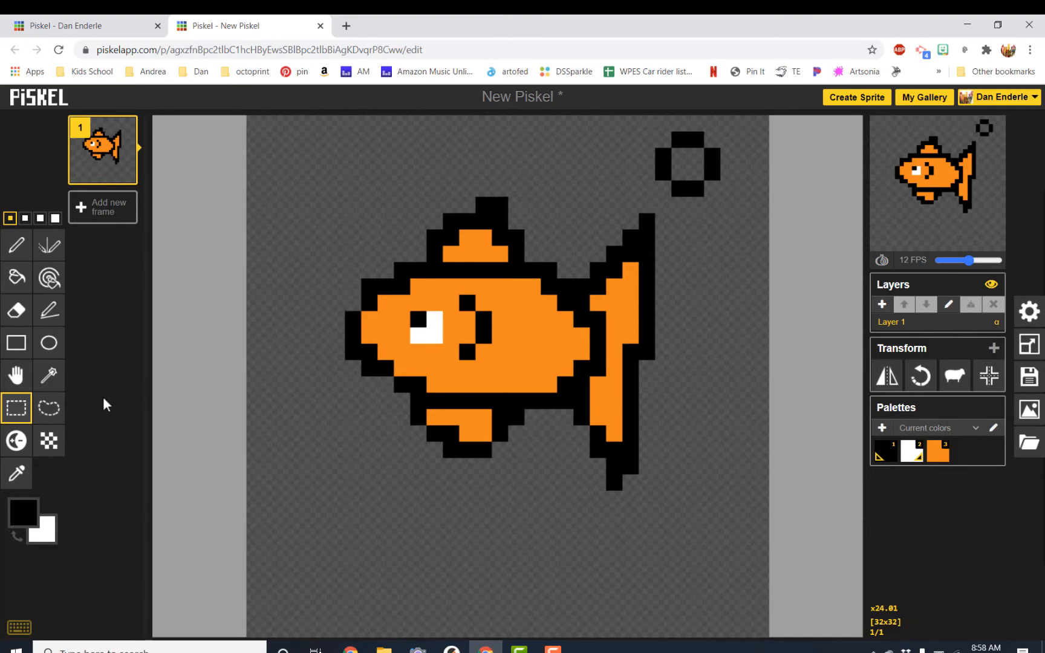
Lighten two body pixels below the eye with the Lighten tool.
left_click(18, 445)
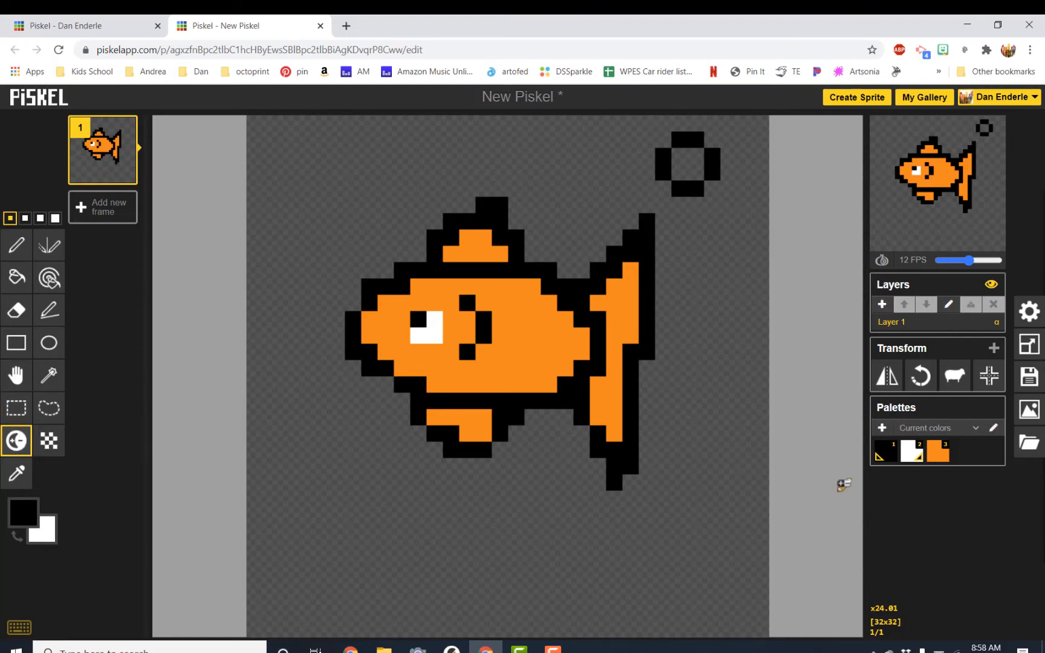
left_click(502, 378)
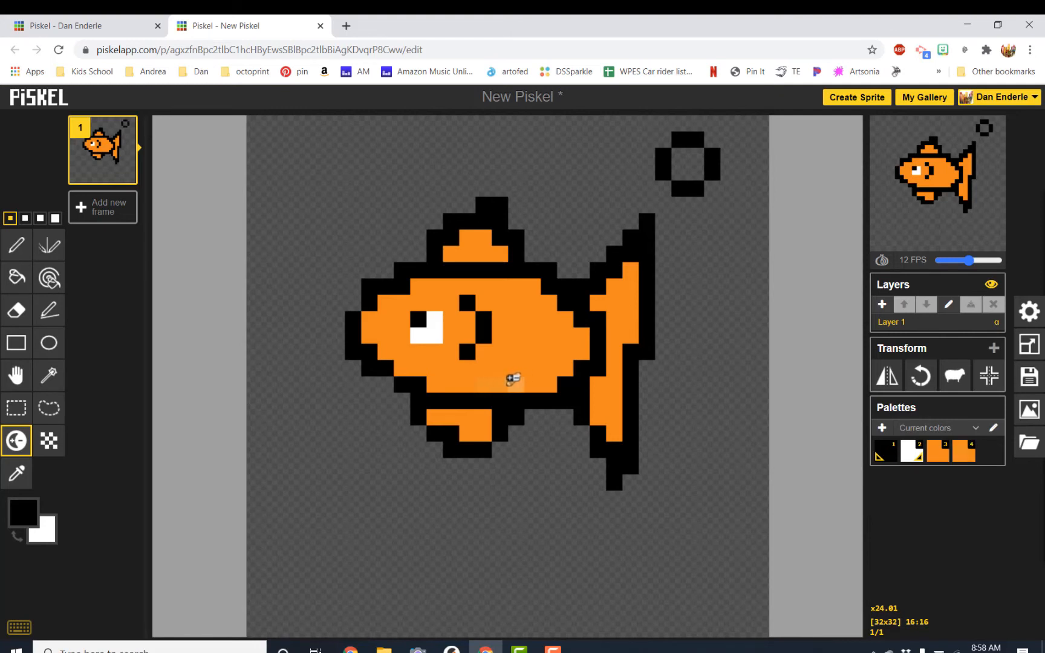
left_click(492, 380)
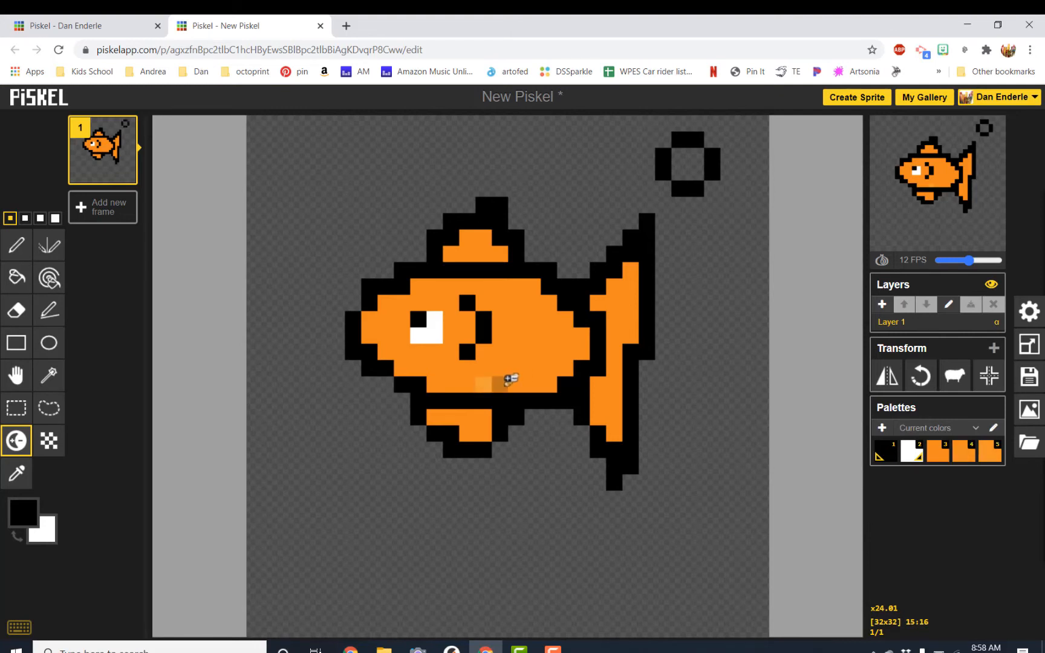
Lighten a row of belly pixels along the fish's lower body with the Lighten tool.
left_click(504, 380)
left_click(505, 380)
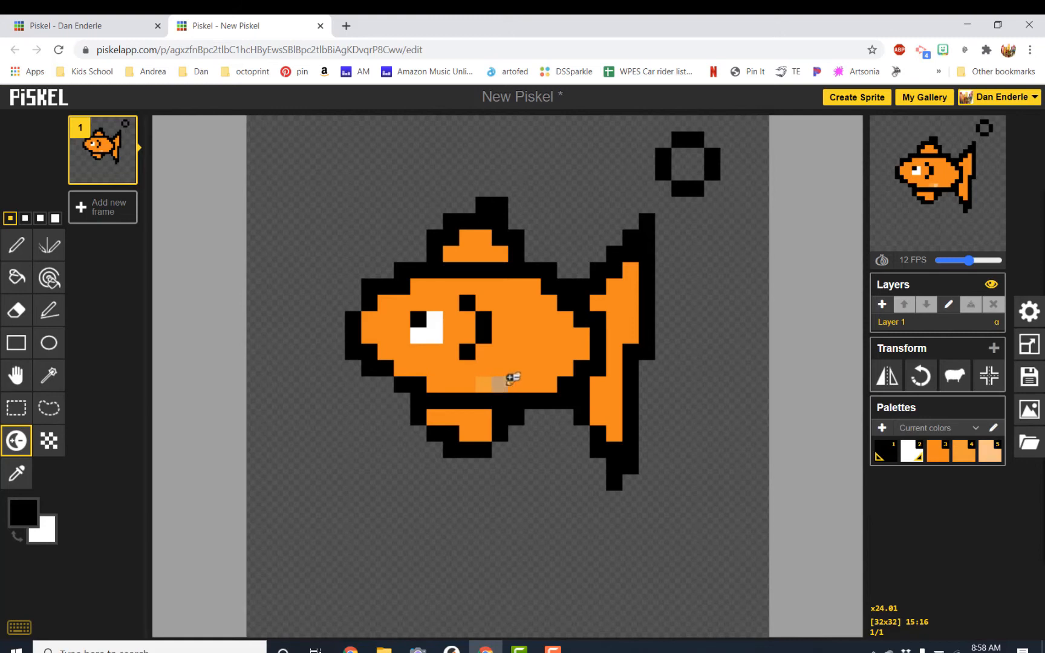
left_click(517, 379)
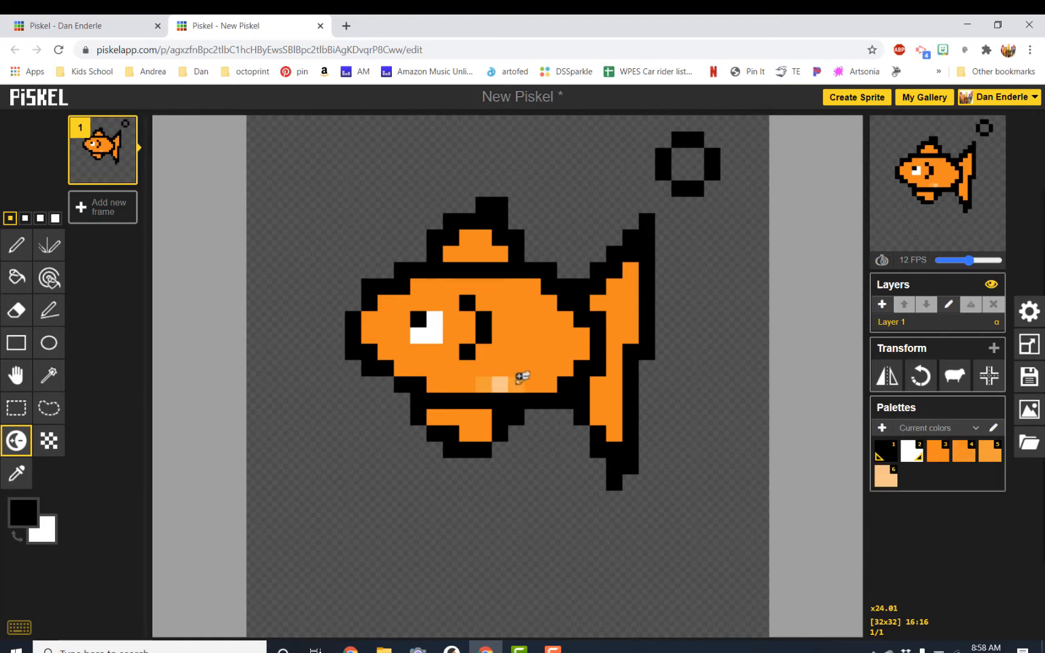
left_click(519, 381)
left_click(524, 381)
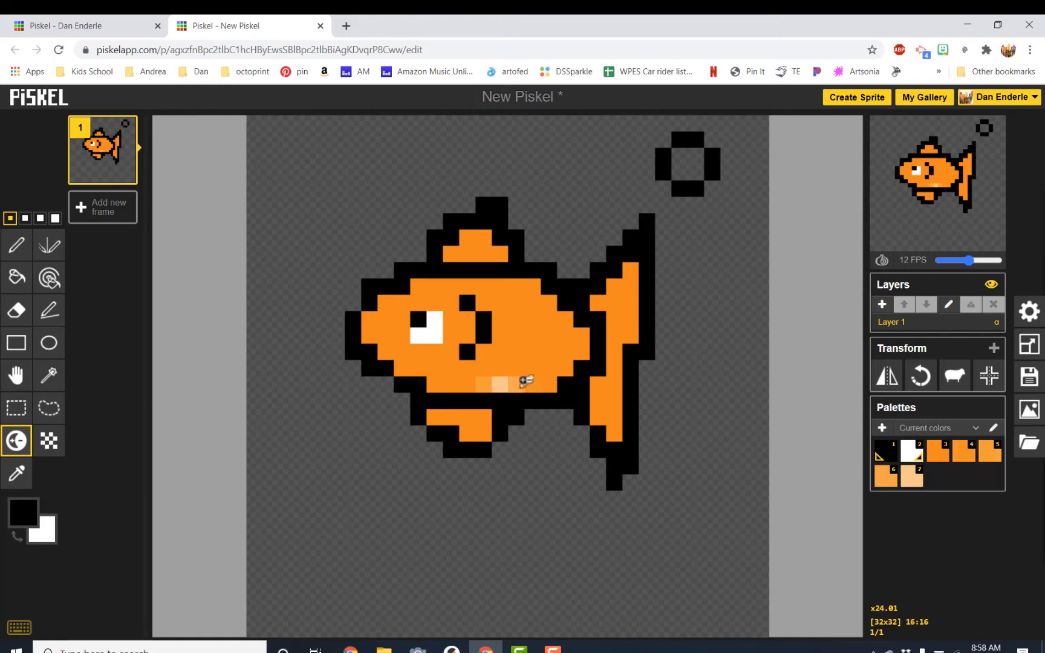
left_click(550, 381)
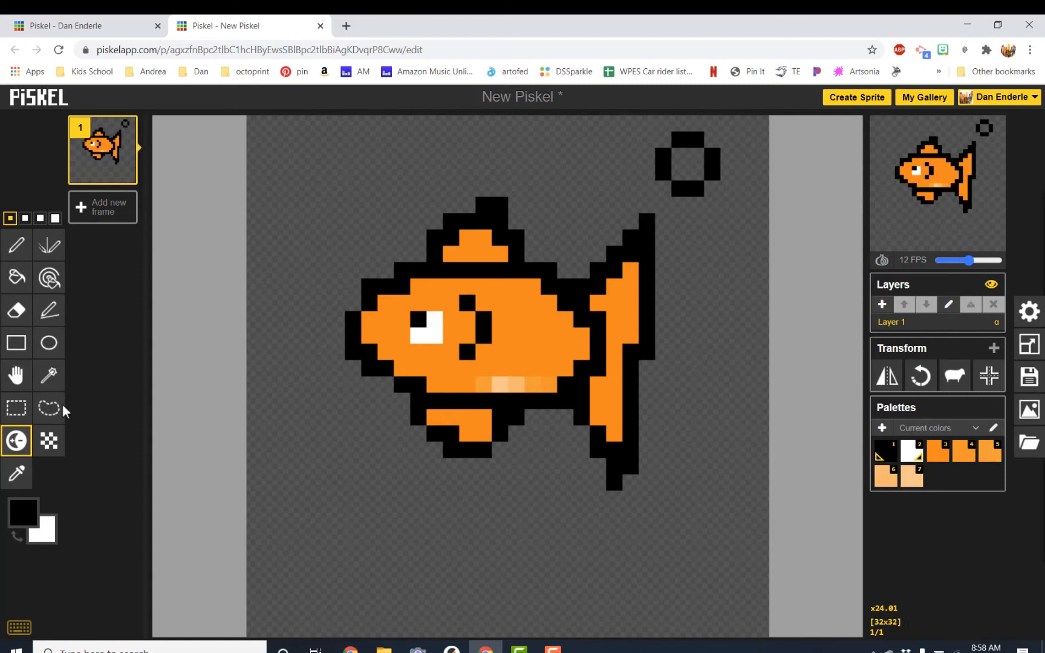
Darken pixels at the bottom of the tail fin and along the lower body near the mouth.
left_click(599, 418)
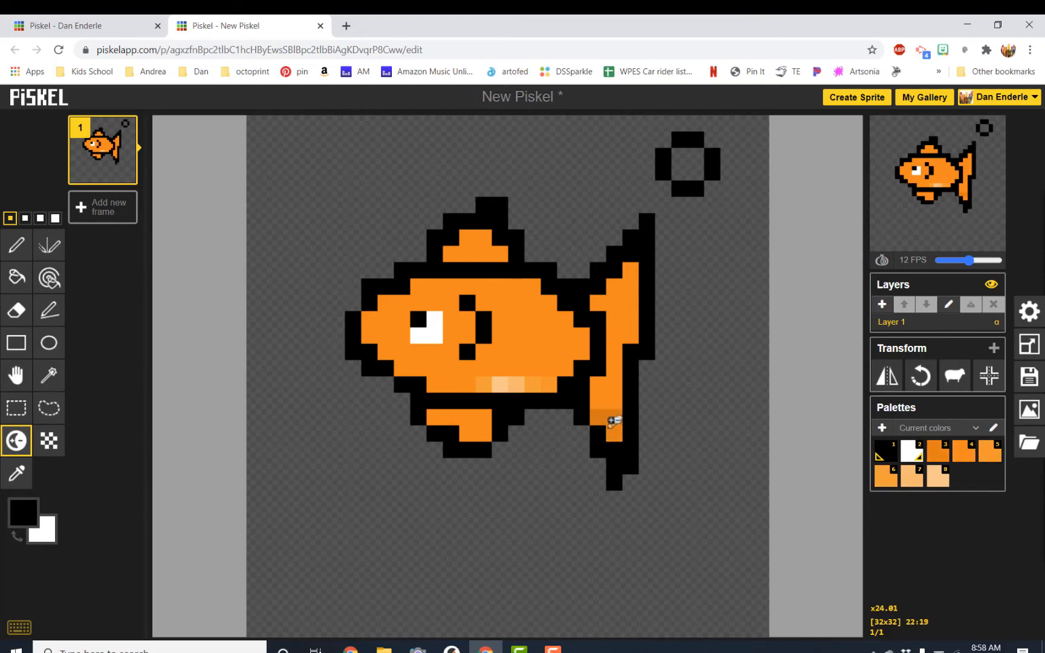
left_click(614, 422)
left_click_drag(612, 414, 600, 412)
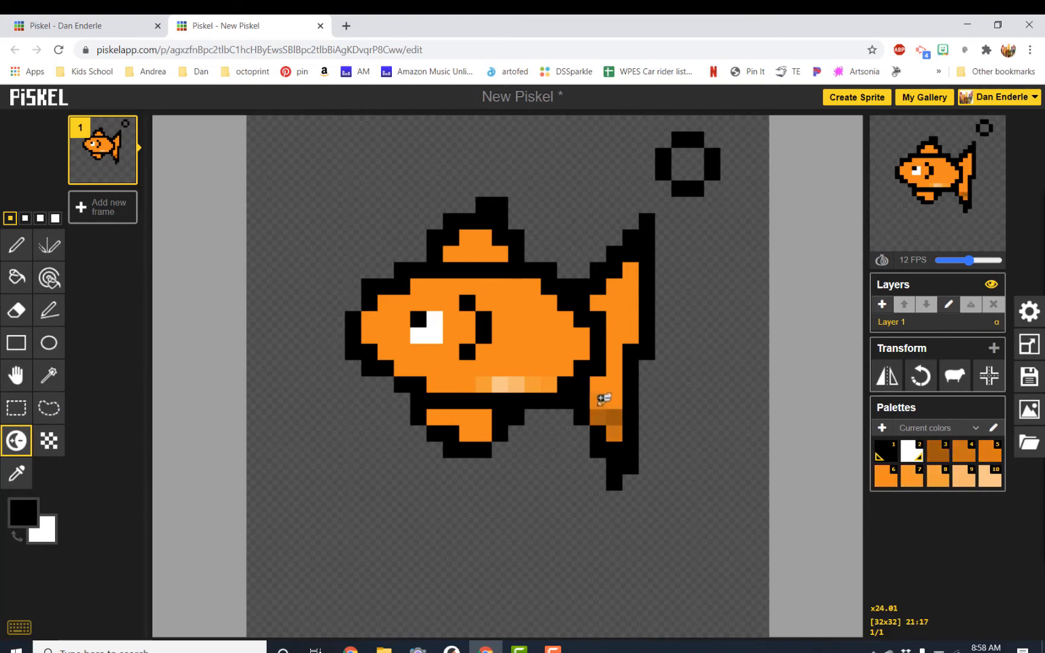
left_click(614, 430, "ctrl")
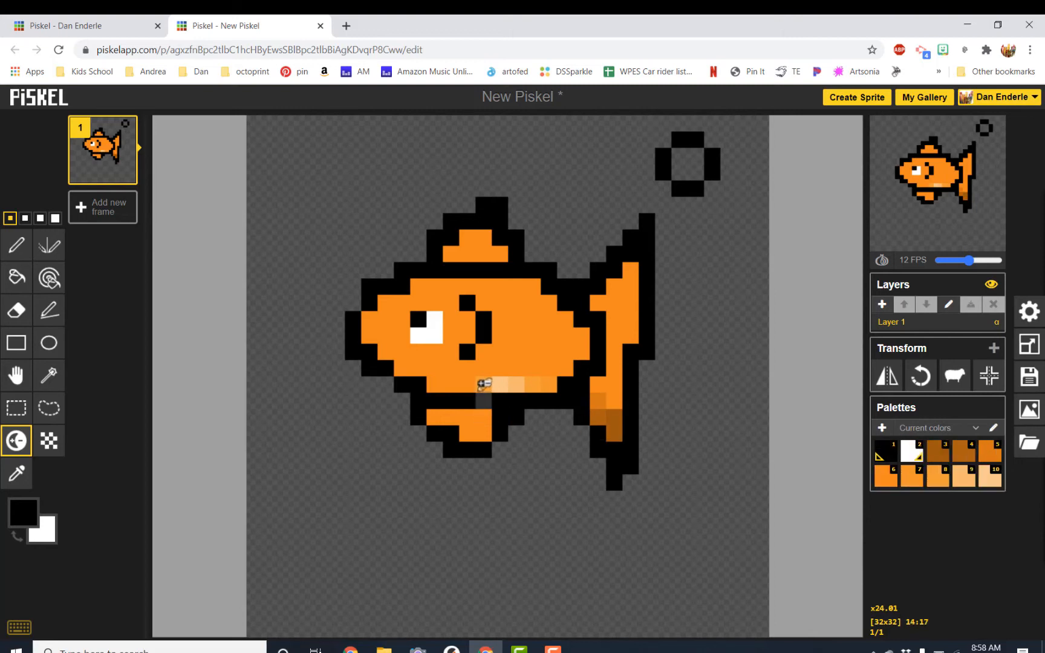
mouse_move(466, 384)
left_mouse_down()
mouse_move(414, 371)
mouse_move(427, 368)
mouse_move(405, 368)
mouse_move(432, 363)
left_mouse_up()
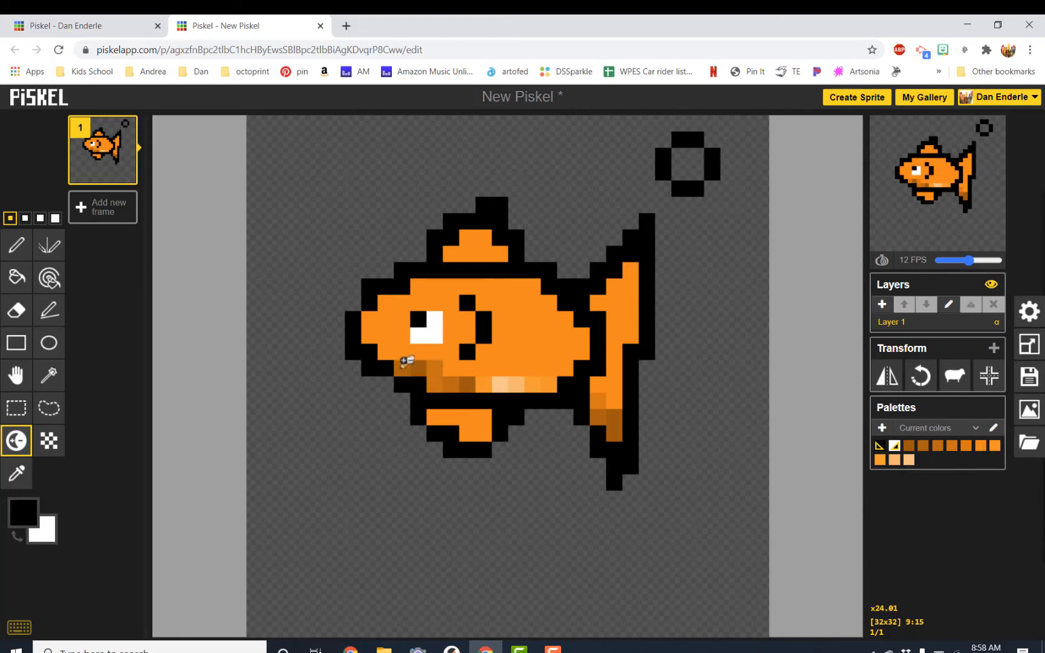
Lighten highlight pixels along the upper back, the dorsal fin and the top of the tail fin.
left_click(518, 283)
left_click(519, 282)
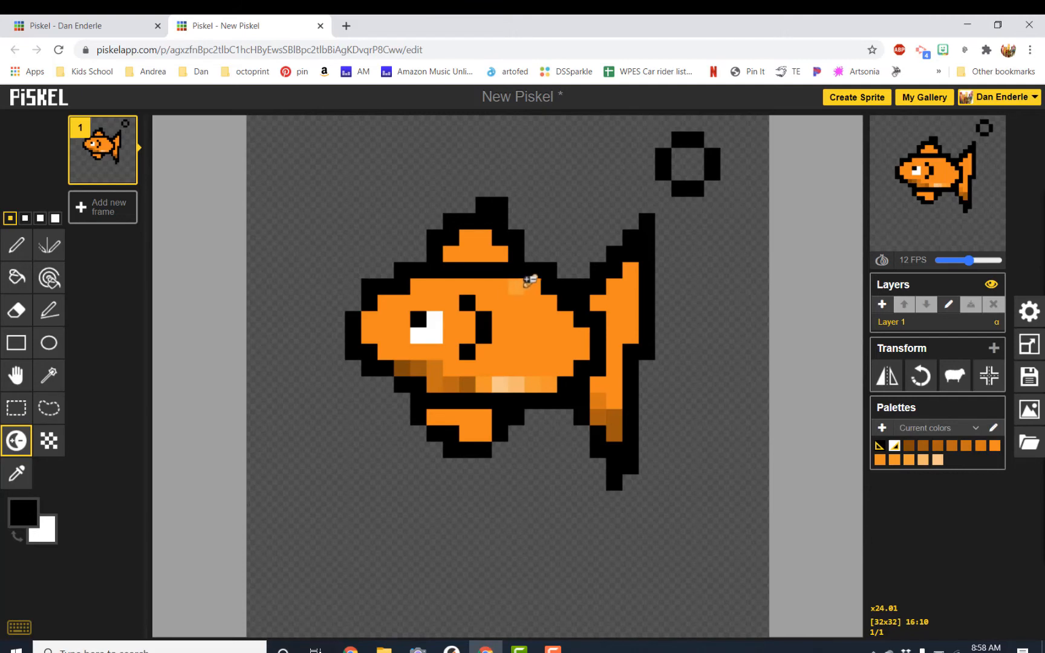
mouse_move(536, 280)
left_mouse_down()
mouse_move(544, 285)
mouse_move(508, 282)
mouse_move(548, 295)
left_mouse_up()
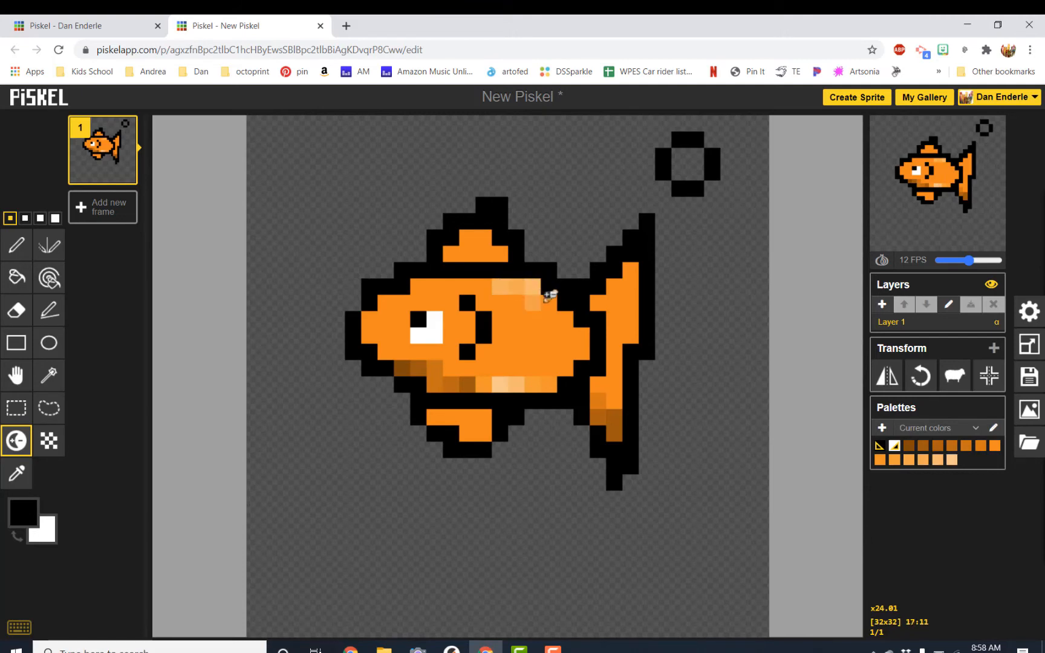
left_click(454, 251)
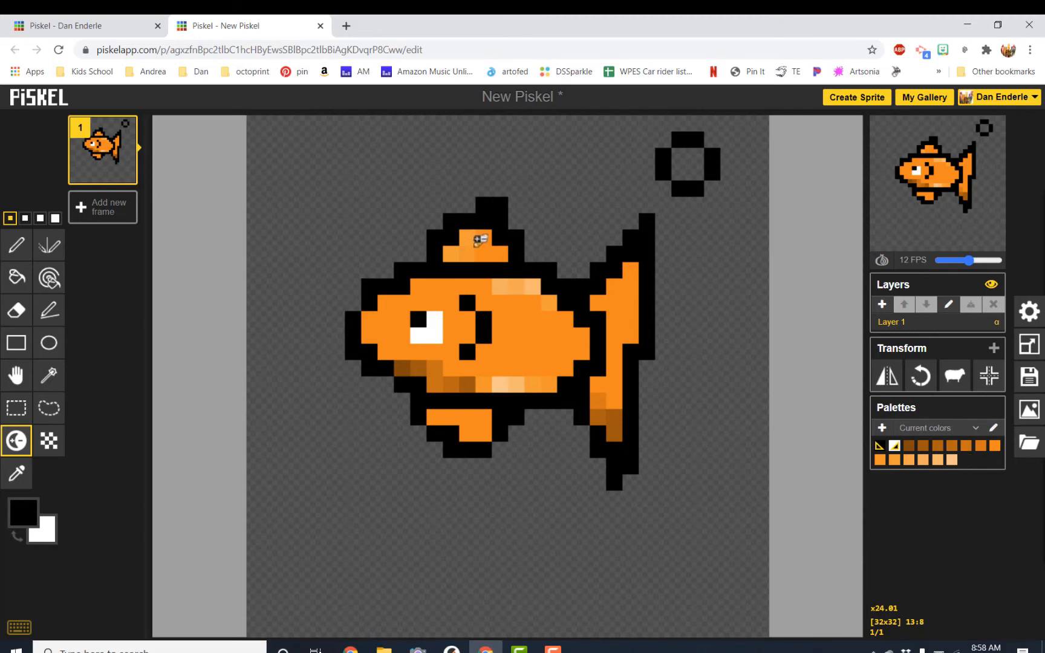
left_click(620, 288)
left_click_drag(609, 299, 606, 300)
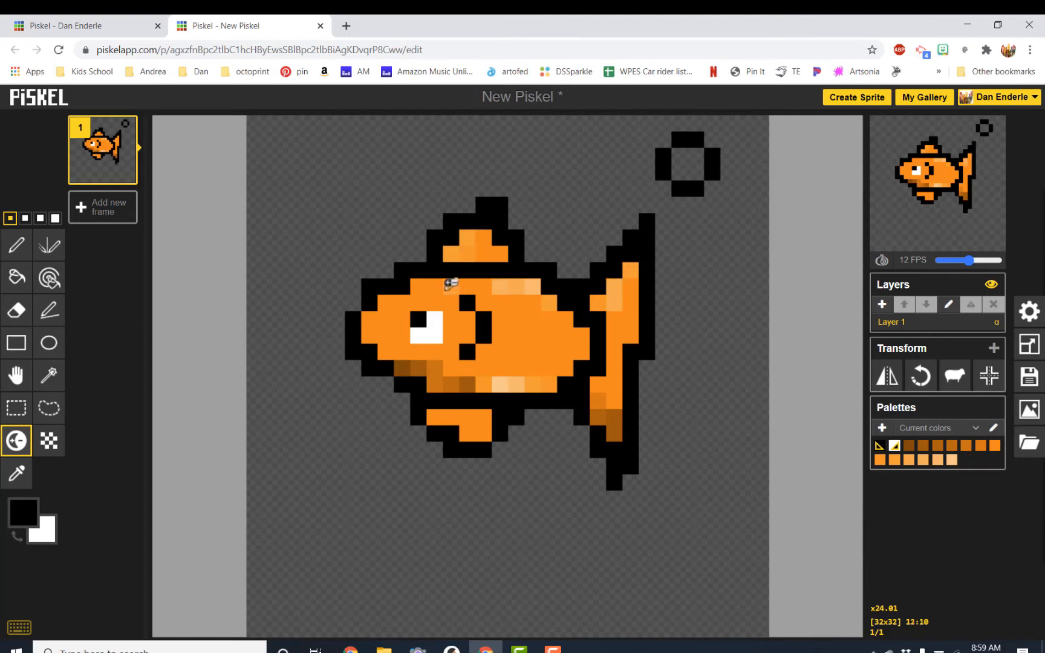
left_click_drag(433, 282, 492, 282)
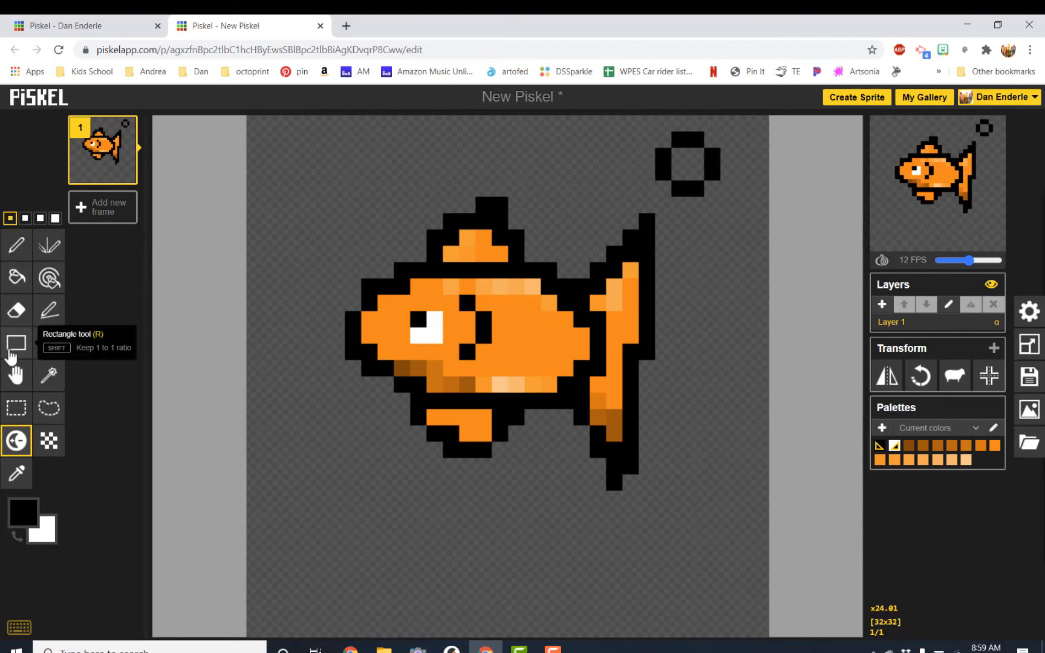
Set the colour to #ffe100 and draw a straight stepped line across the bottom of the canvas with the Stroke tool.
left_click(58, 313)
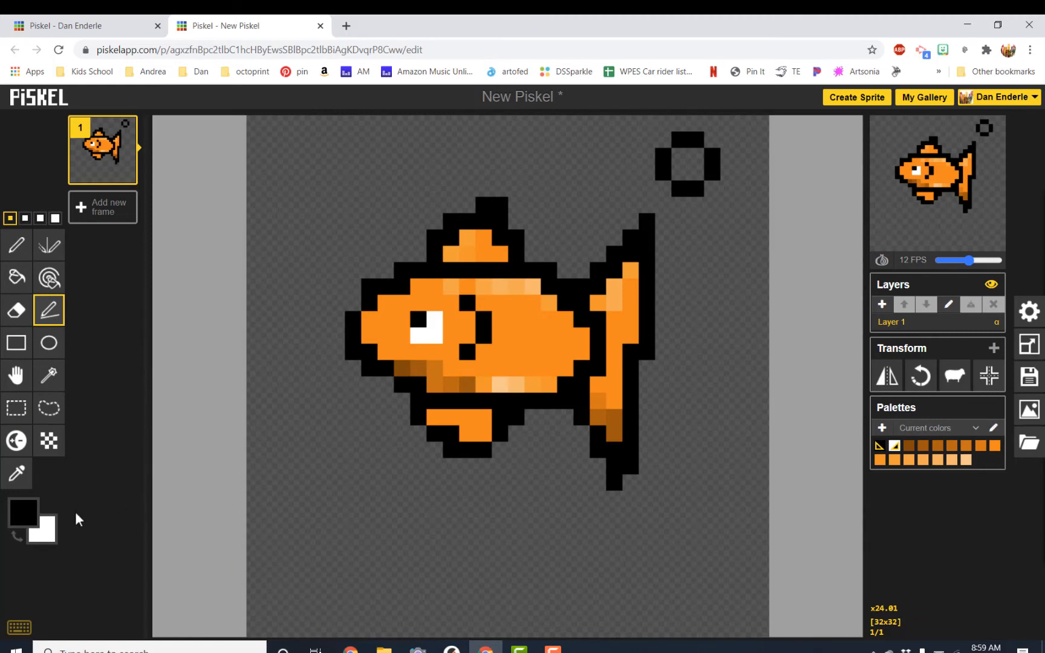
left_click(23, 511)
mouse_move(167, 404)
left_mouse_down()
mouse_move(177, 387)
mouse_move(160, 372)
left_mouse_up()
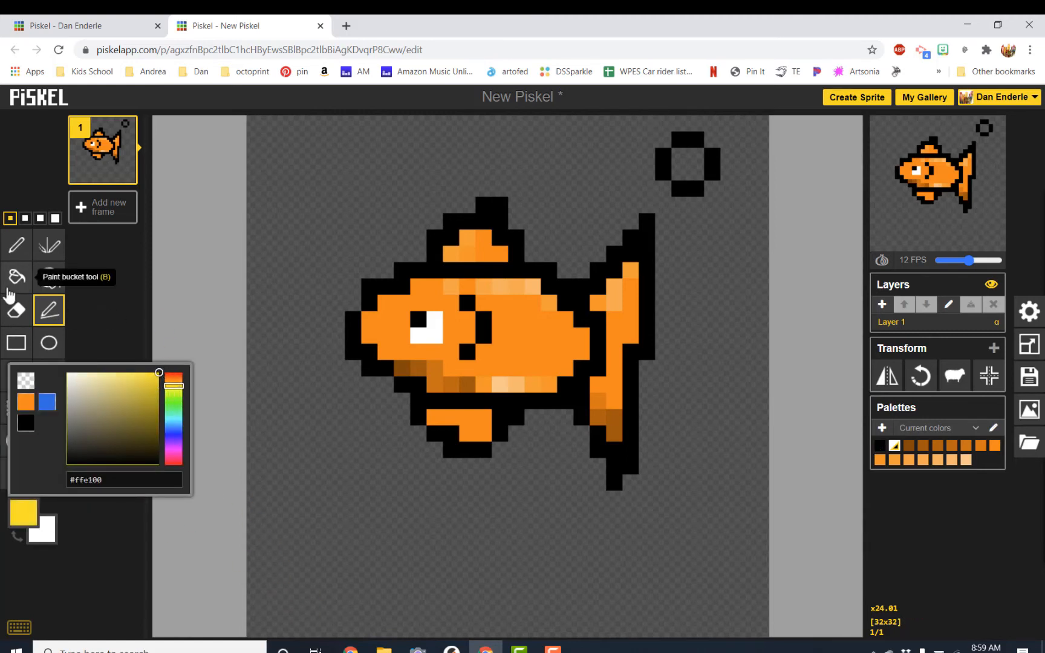
left_click_drag(256, 595, 765, 573)
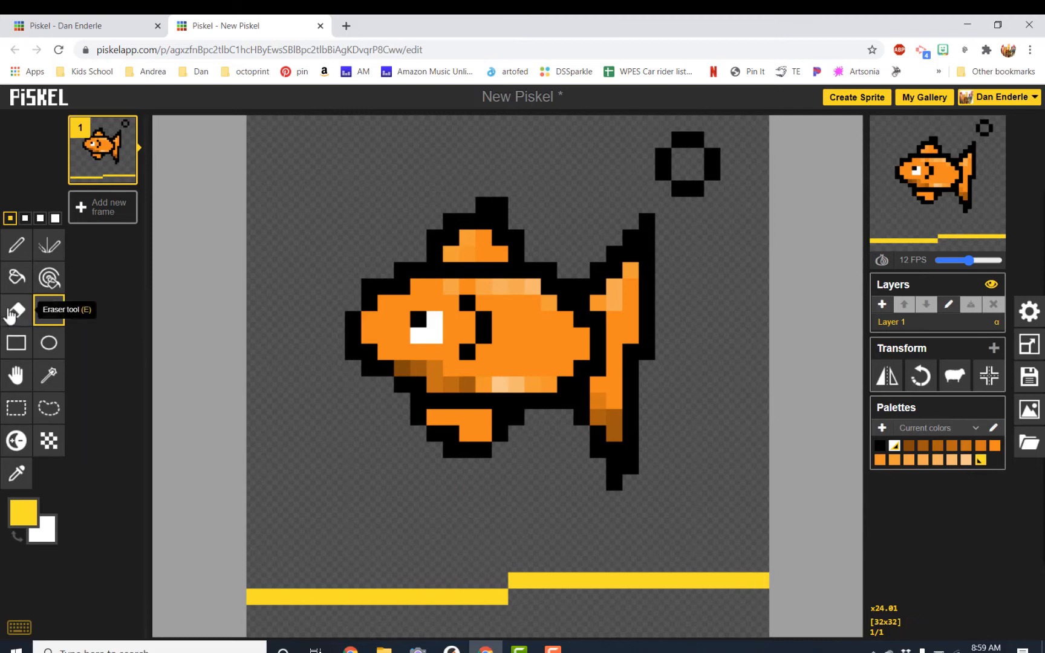
Fill the area below the yellow line with the Paint bucket and pencil small sand bumps on top.
left_click(16, 277)
left_click(603, 615)
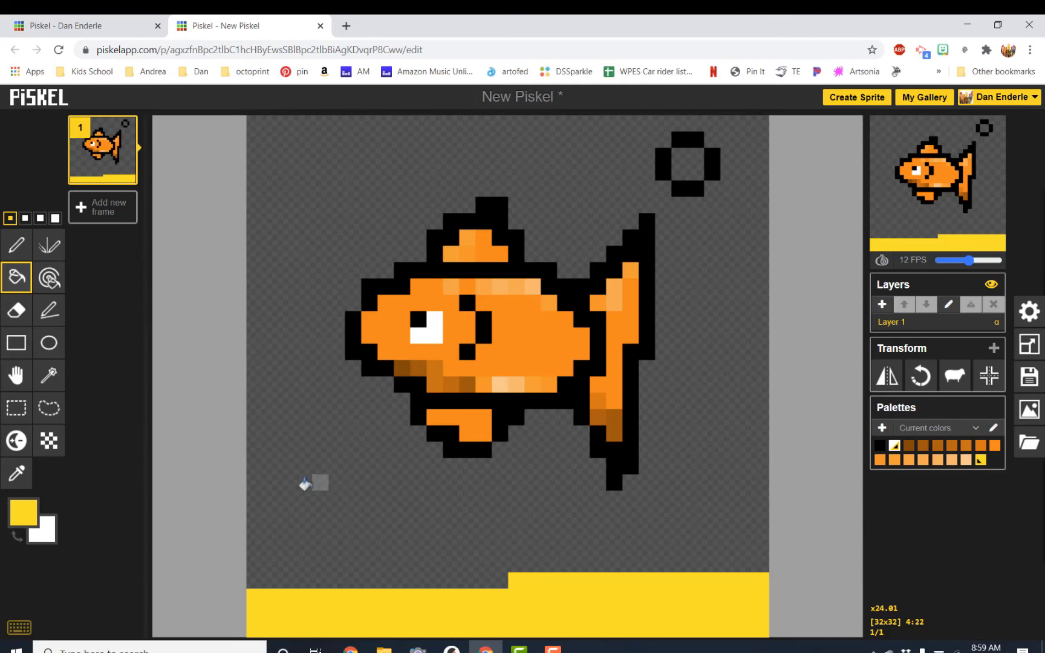
left_click(17, 245)
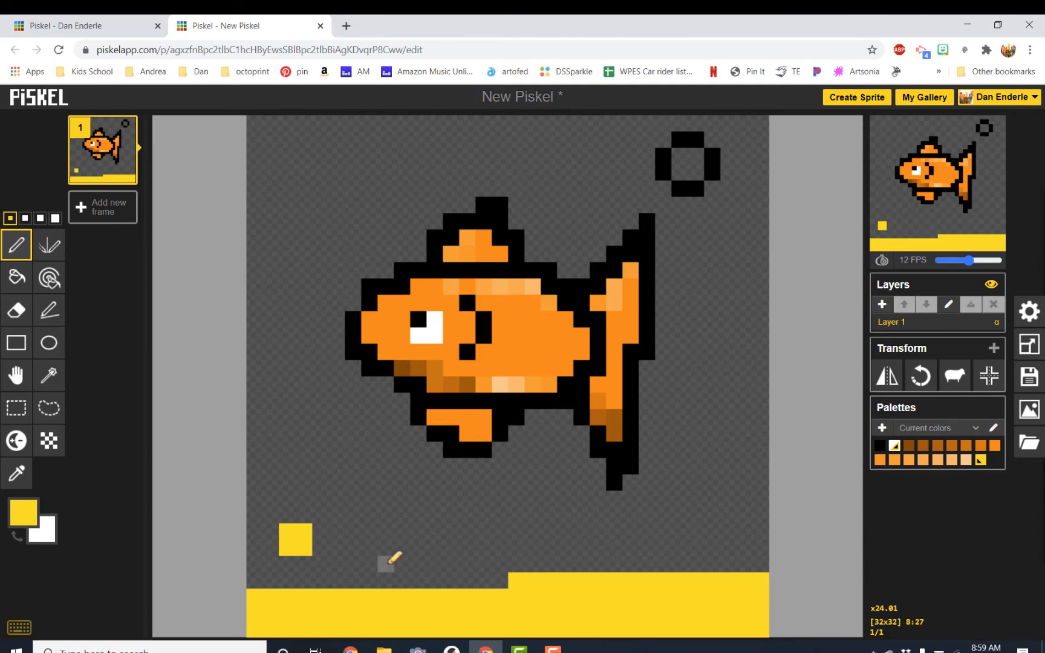
left_click_drag(411, 578, 421, 580)
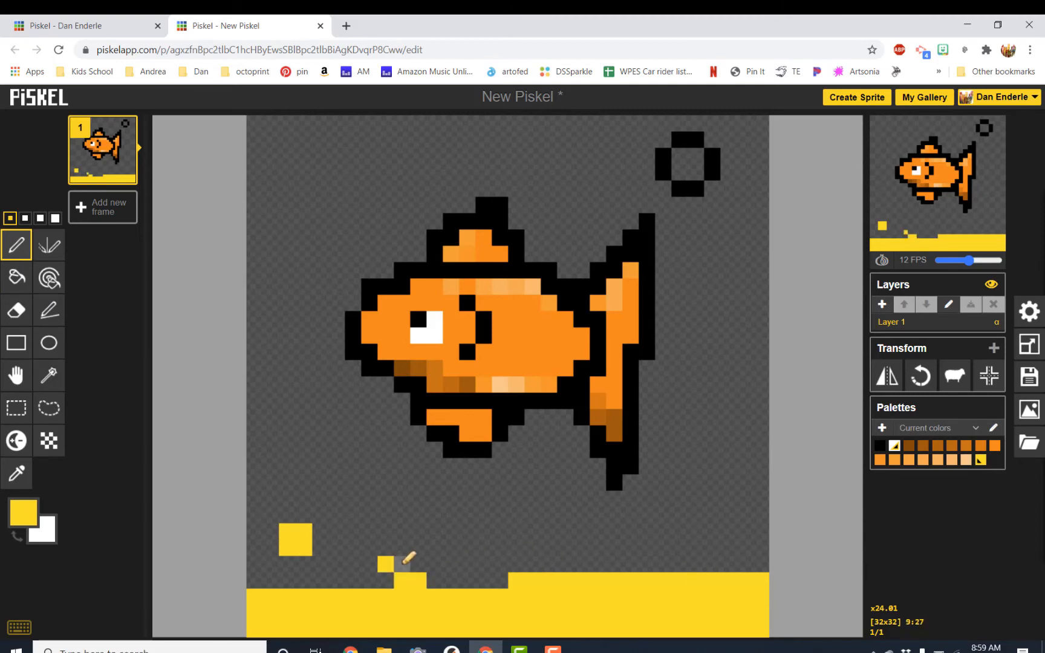
Recolour all yellow pixels to #bb8400 with the same-colour paint tool, then undo the change.
left_click(59, 282)
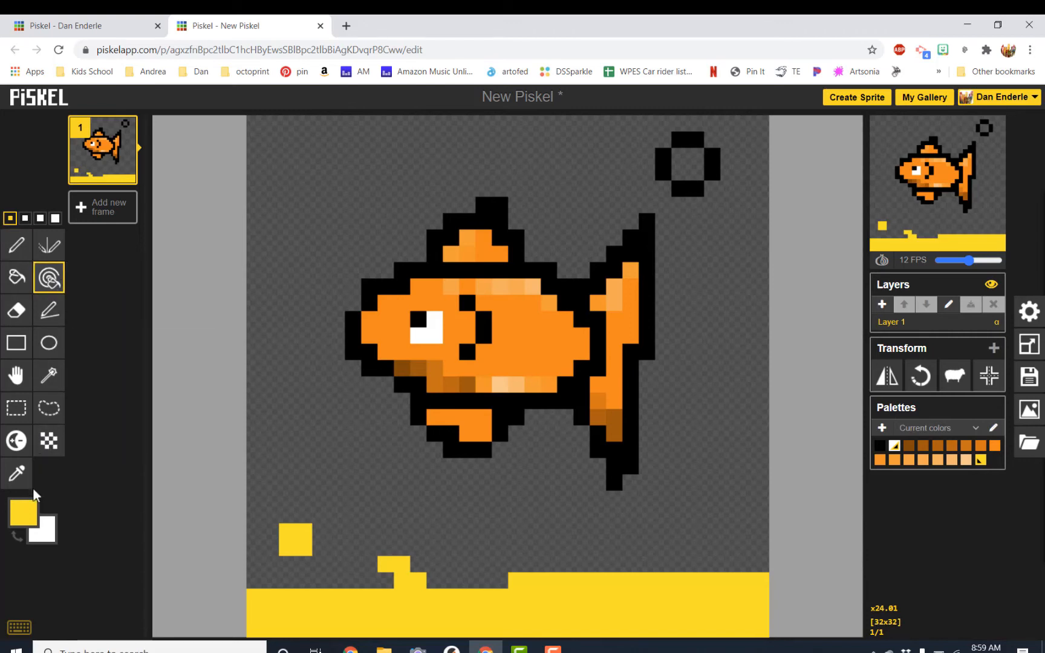
left_click(35, 514)
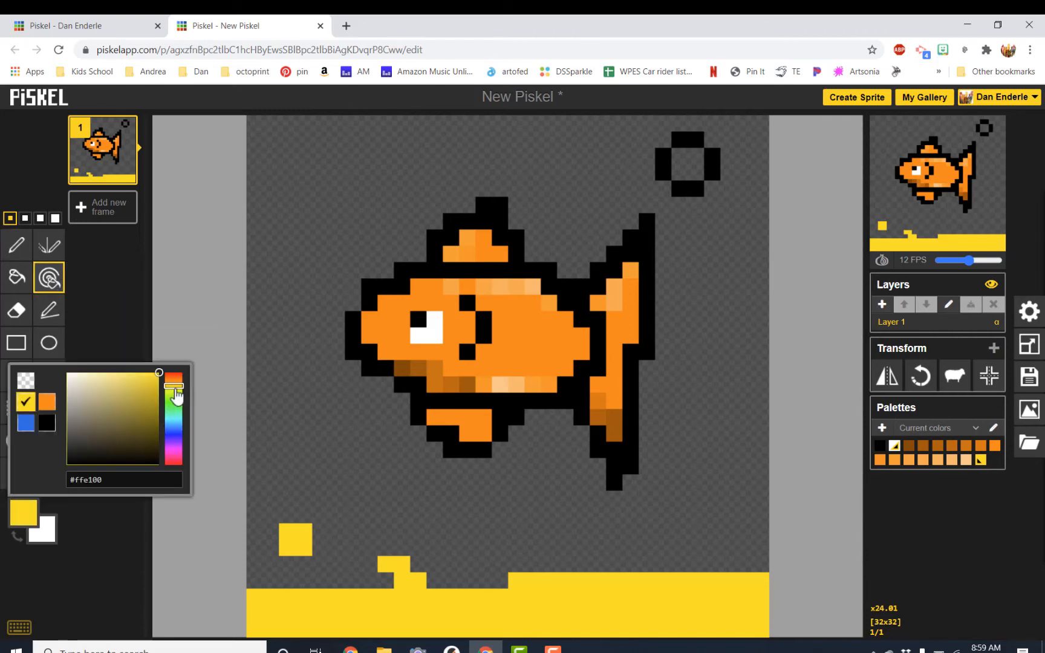
left_click_drag(179, 386, 159, 397)
left_click(153, 389)
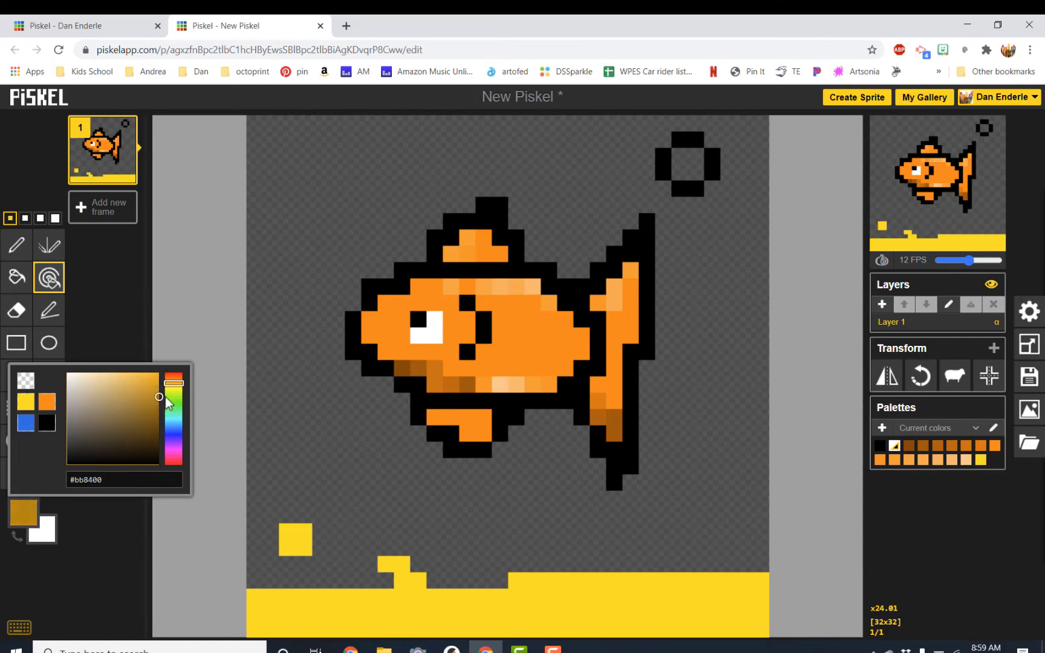
left_click(336, 614)
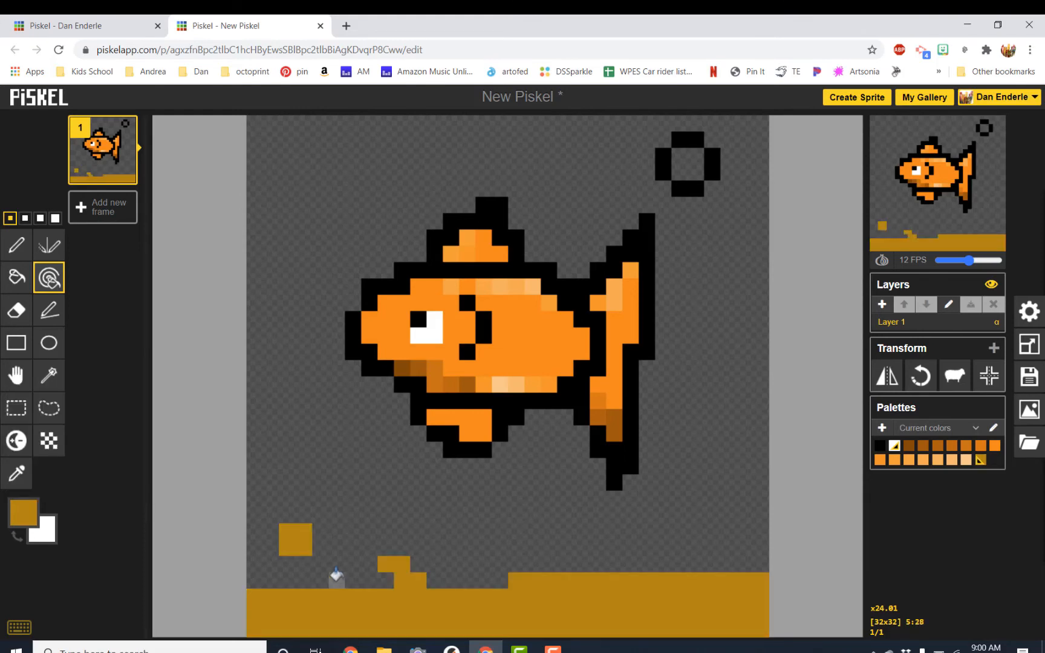
key("ctrl+z")
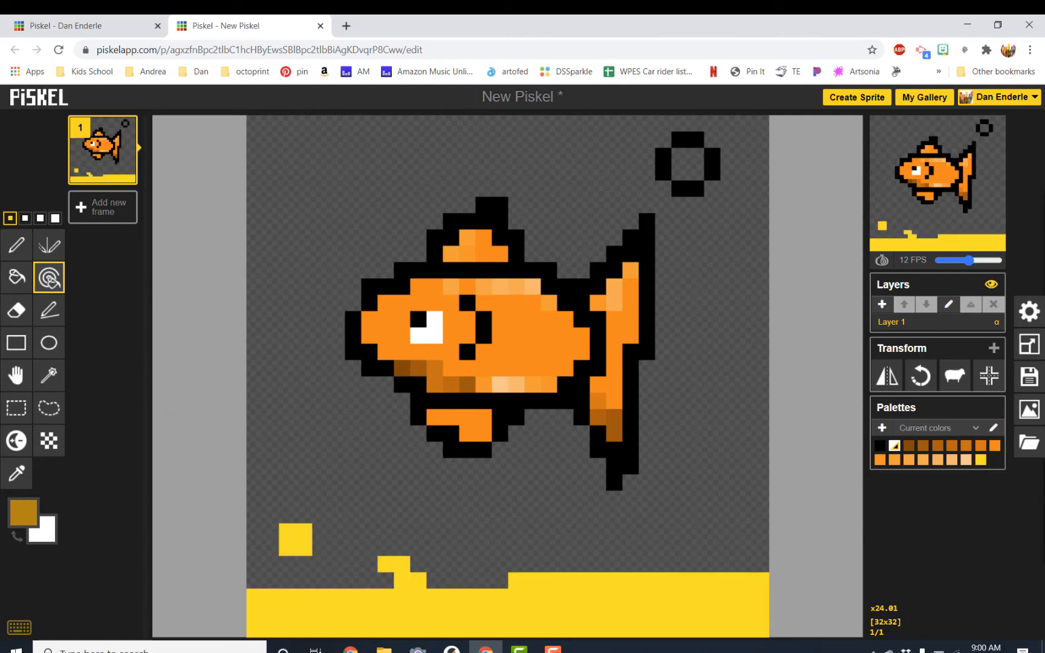
Erase part of the small yellow square above the sand with the Eraser.
left_click(16, 310)
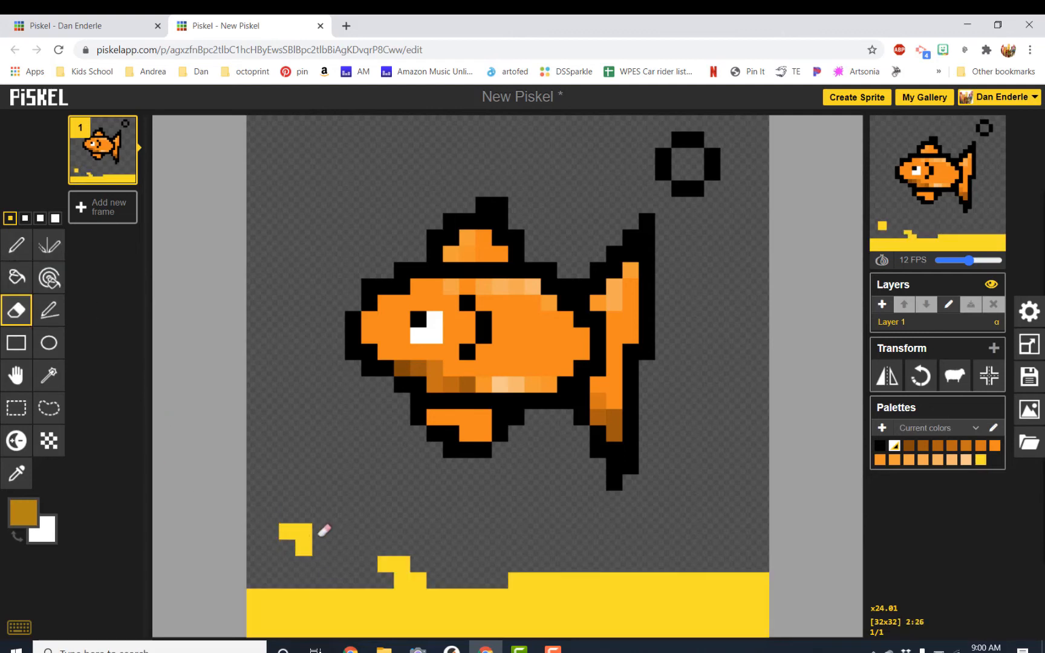
mouse_move(303, 527)
left_mouse_down()
mouse_move(402, 575)
mouse_move(425, 567)
mouse_move(369, 551)
mouse_move(317, 468)
left_mouse_up()
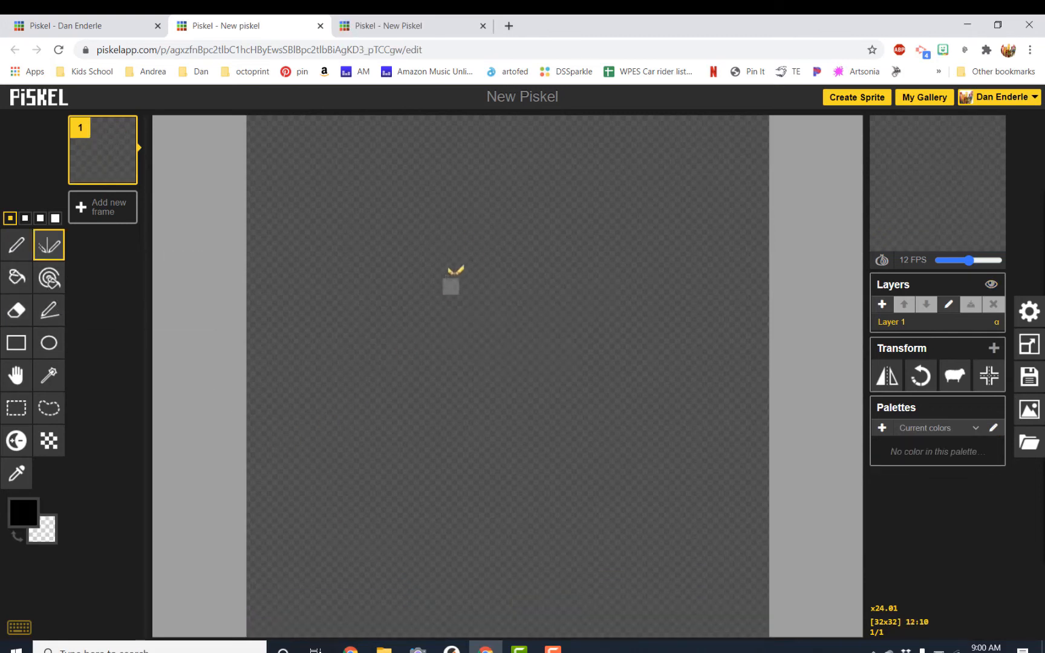
Draw a symmetric robot with head, body, arms, antennae and face on a new canvas using the Vertical mirror pen.
mouse_move(465, 253)
left_mouse_down()
mouse_move(452, 343)
mouse_move(510, 346)
left_mouse_up()
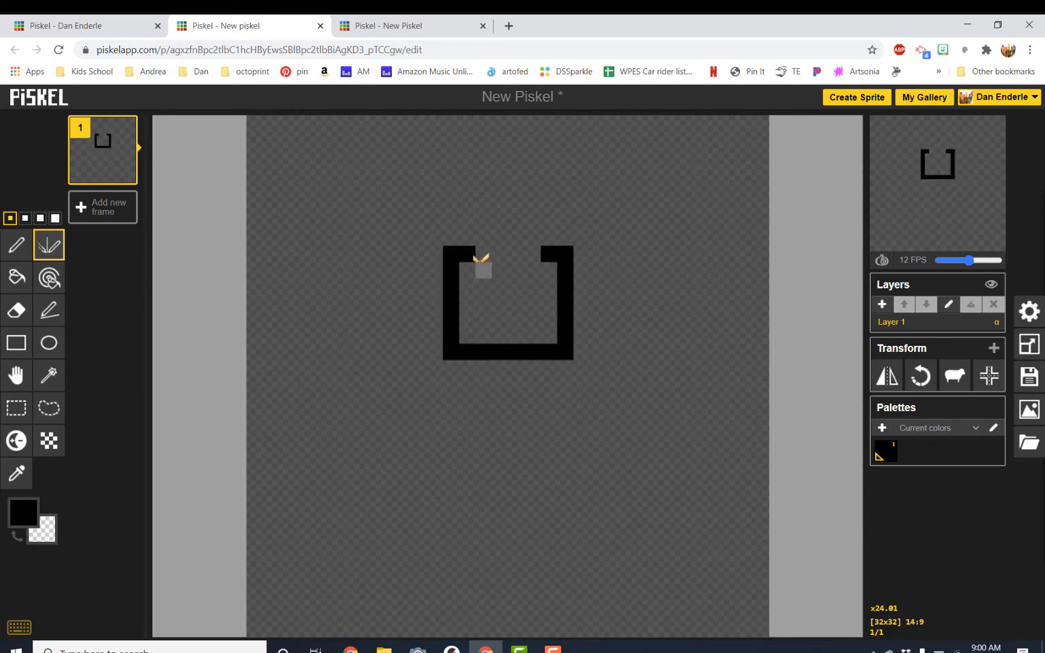
left_click_drag(483, 253, 523, 257)
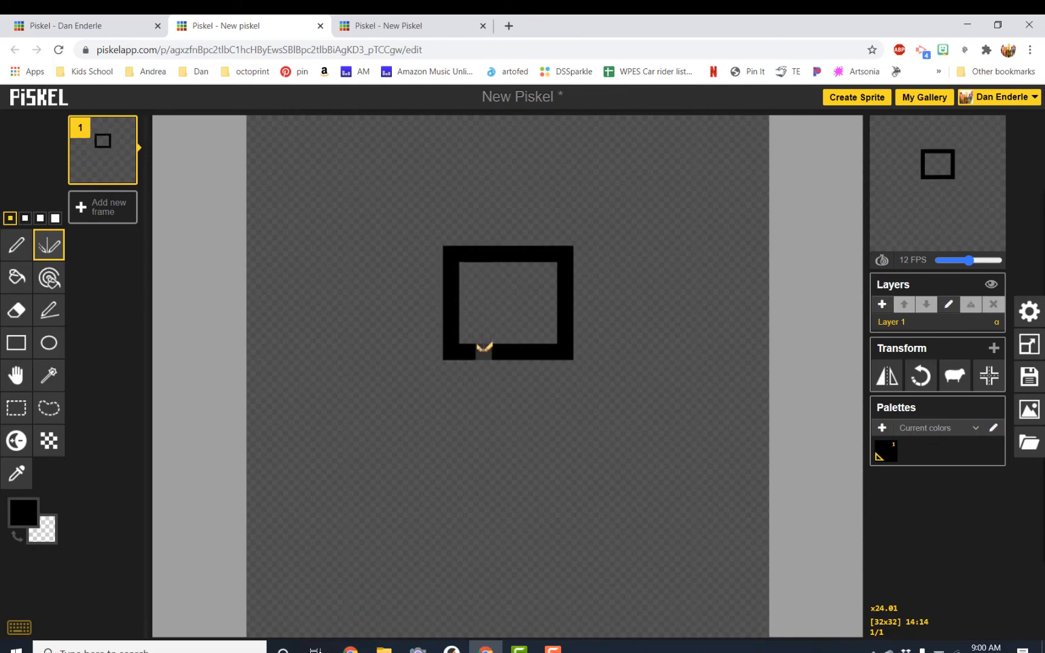
mouse_move(484, 349)
left_mouse_down()
mouse_move(479, 380)
mouse_move(509, 383)
mouse_move(426, 393)
mouse_move(395, 419)
mouse_move(397, 448)
mouse_move(428, 474)
mouse_move(532, 485)
mouse_move(467, 486)
mouse_move(455, 534)
mouse_move(401, 565)
mouse_move(400, 598)
mouse_move(508, 613)
mouse_move(515, 513)
left_mouse_up()
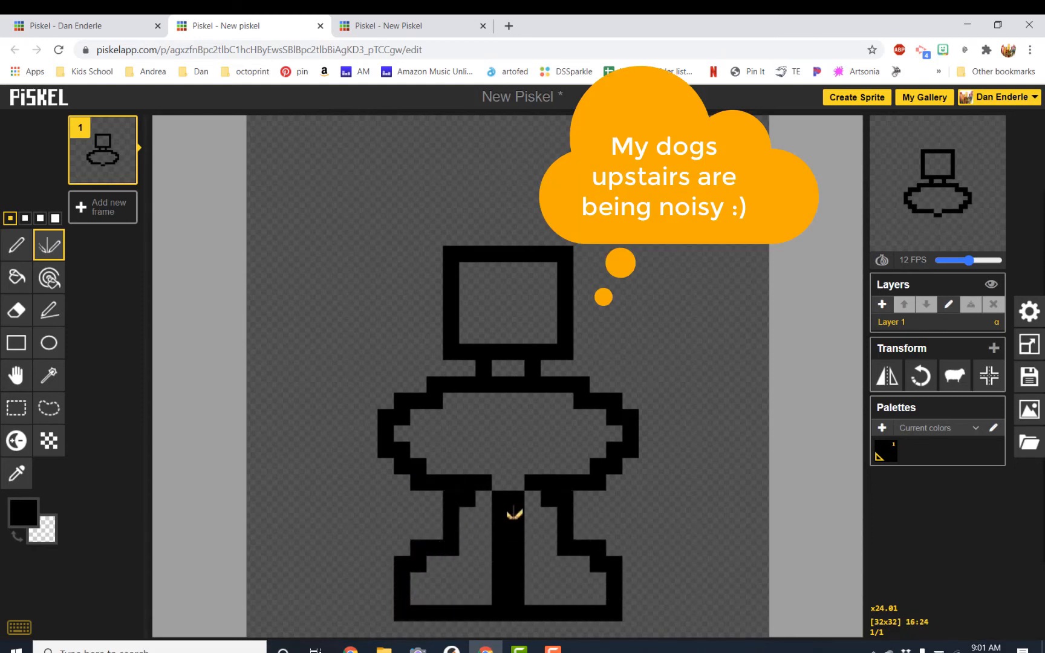
mouse_move(427, 392)
left_mouse_down()
mouse_move(310, 315)
mouse_move(273, 321)
mouse_move(279, 342)
mouse_move(373, 420)
left_mouse_up()
mouse_move(702, 299)
left_mouse_down()
mouse_move(702, 279)
mouse_move(742, 282)
mouse_move(744, 303)
left_mouse_up()
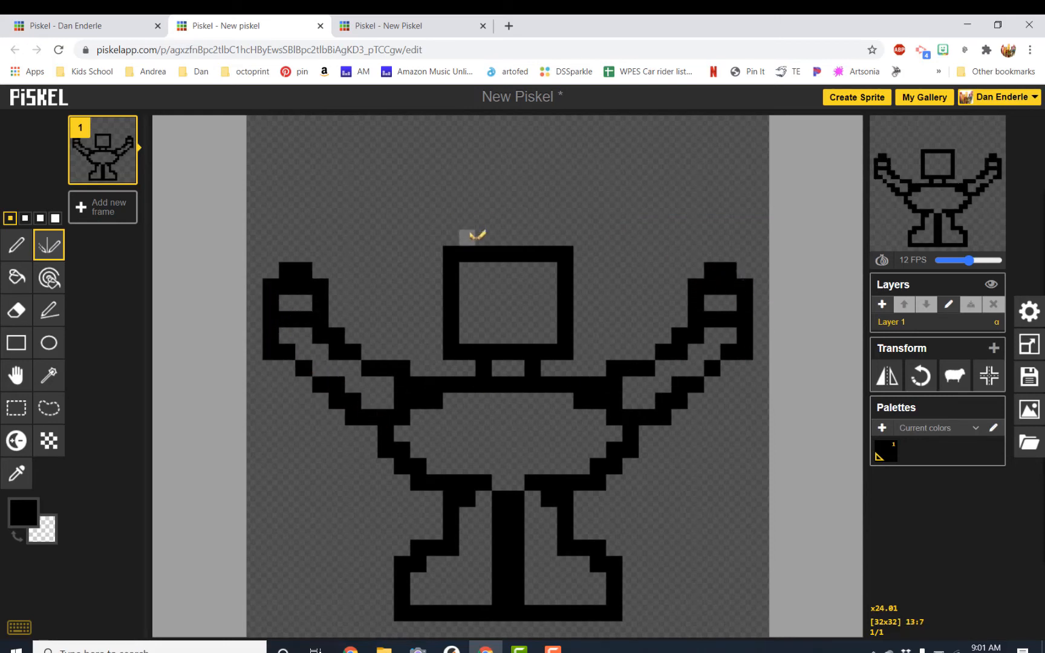
mouse_move(487, 233)
left_mouse_down()
mouse_move(464, 195)
mouse_move(431, 181)
mouse_move(409, 190)
mouse_move(408, 199)
mouse_move(433, 200)
mouse_move(474, 233)
left_mouse_up()
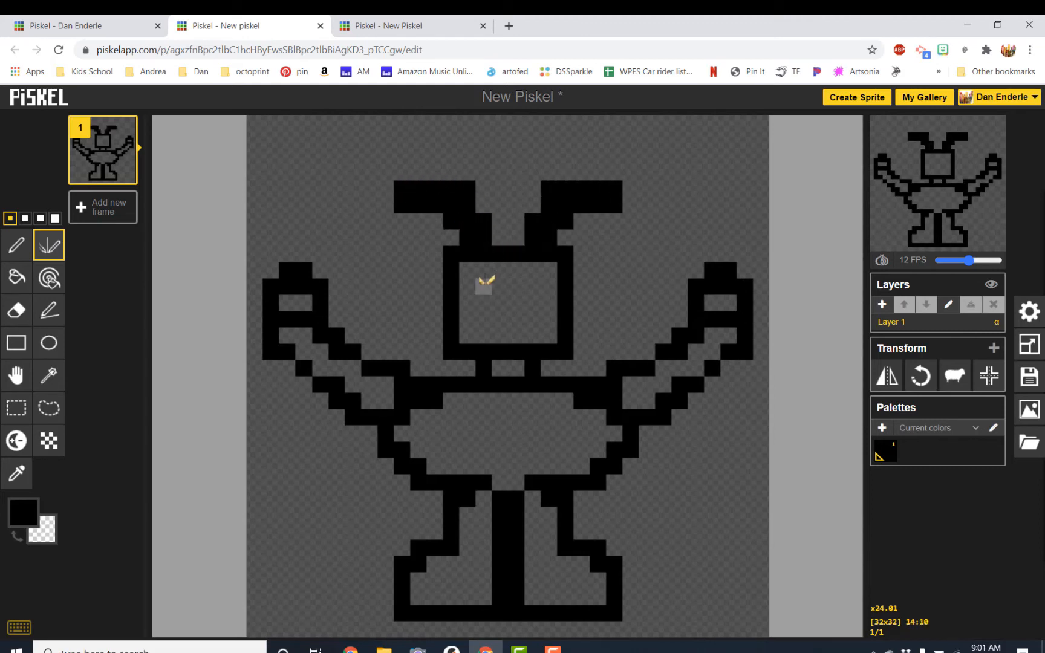
left_click(484, 284)
mouse_move(500, 319)
left_mouse_down()
mouse_move(485, 312)
mouse_move(501, 312)
left_mouse_up()
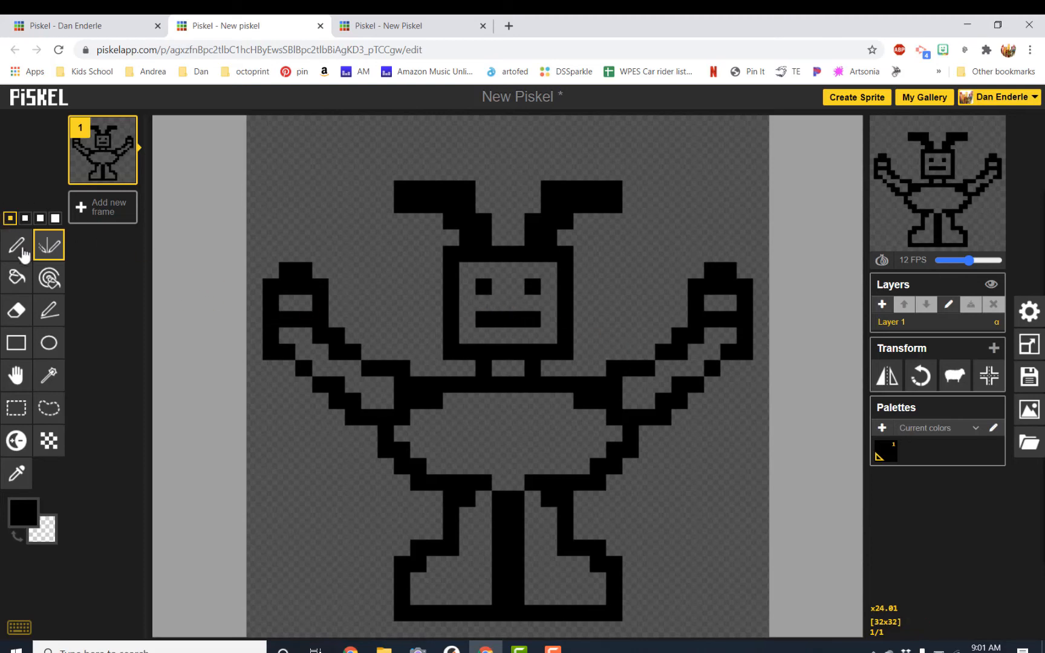
Undo all the robot strokes to clear the canvas.
key("ctrl+z")
key("ctrl+z")
key("ctrl+z")
key("ctrl+z")
key("ctrl+z")
key("ctrl+z")
key("ctrl+z")
key("ctrl+z")
key("ctrl+z")
key("ctrl+z")
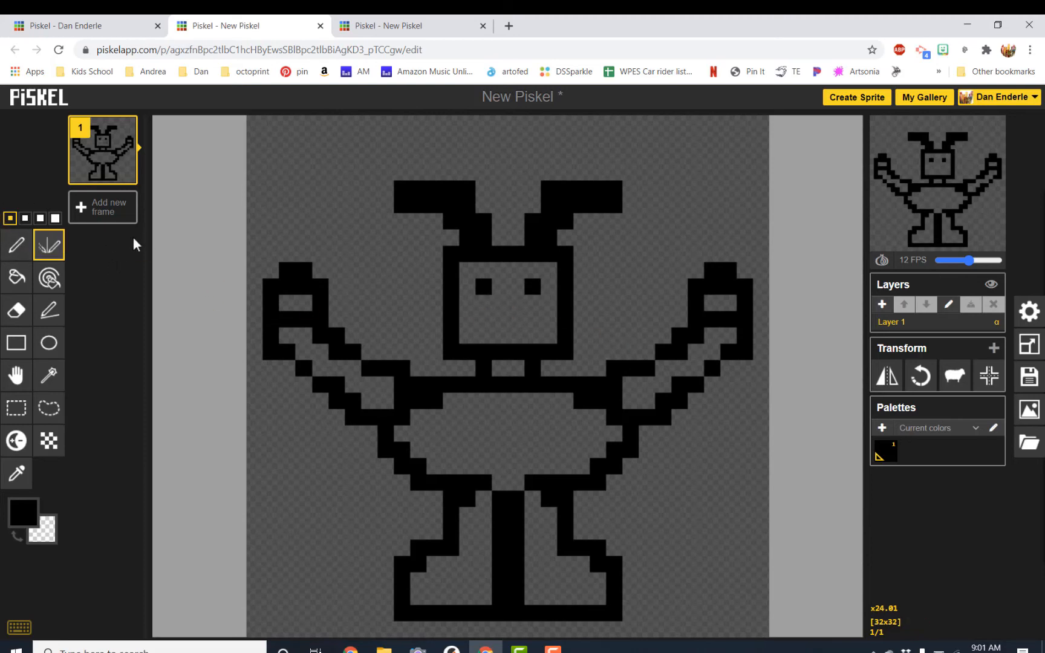
key("ctrl+z")
key("ctrl+z")
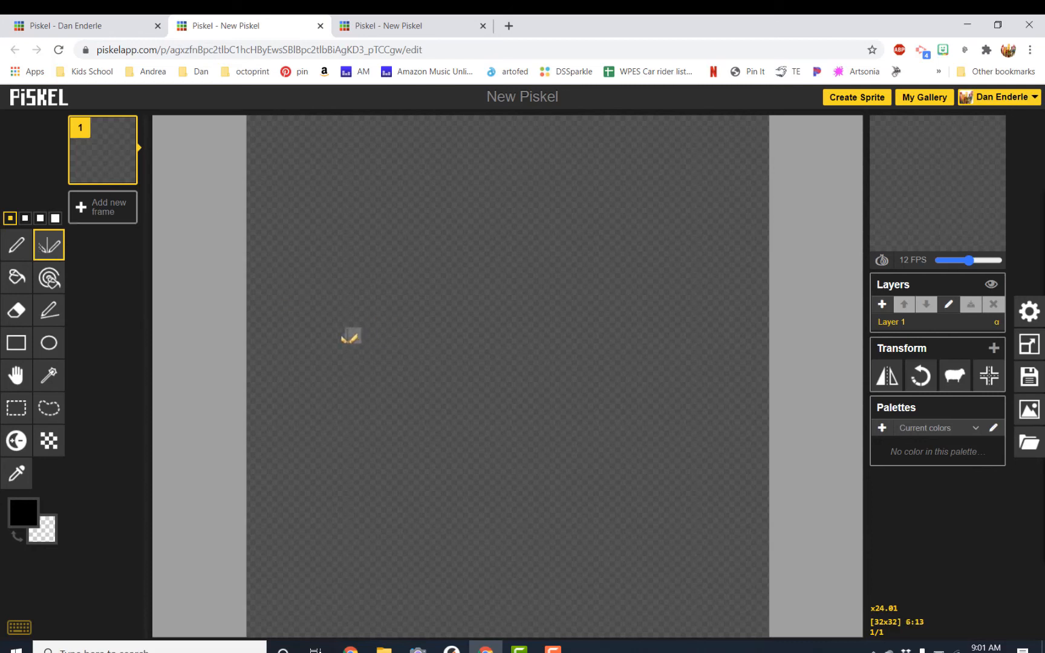
Draw a mirrored stroke across the empty canvas, then undo it.
mouse_move(303, 346)
left_mouse_down()
mouse_move(363, 348)
mouse_move(478, 320)
mouse_move(322, 233)
mouse_move(569, 233)
mouse_move(618, 285)
mouse_move(544, 320)
mouse_move(766, 336)
left_mouse_up()
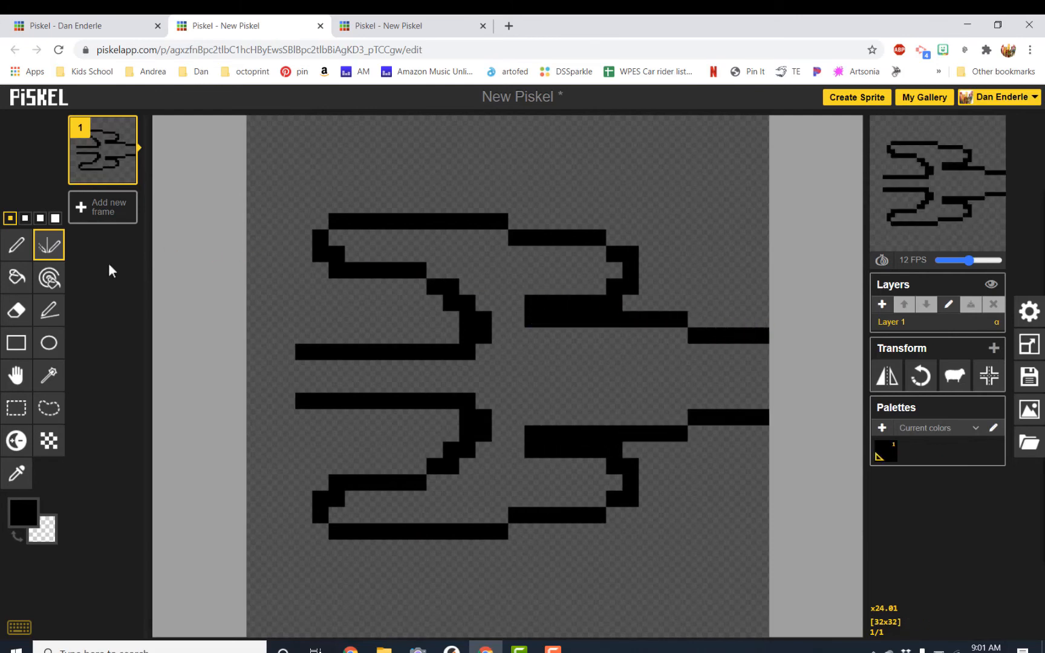
key("ctrl+z")
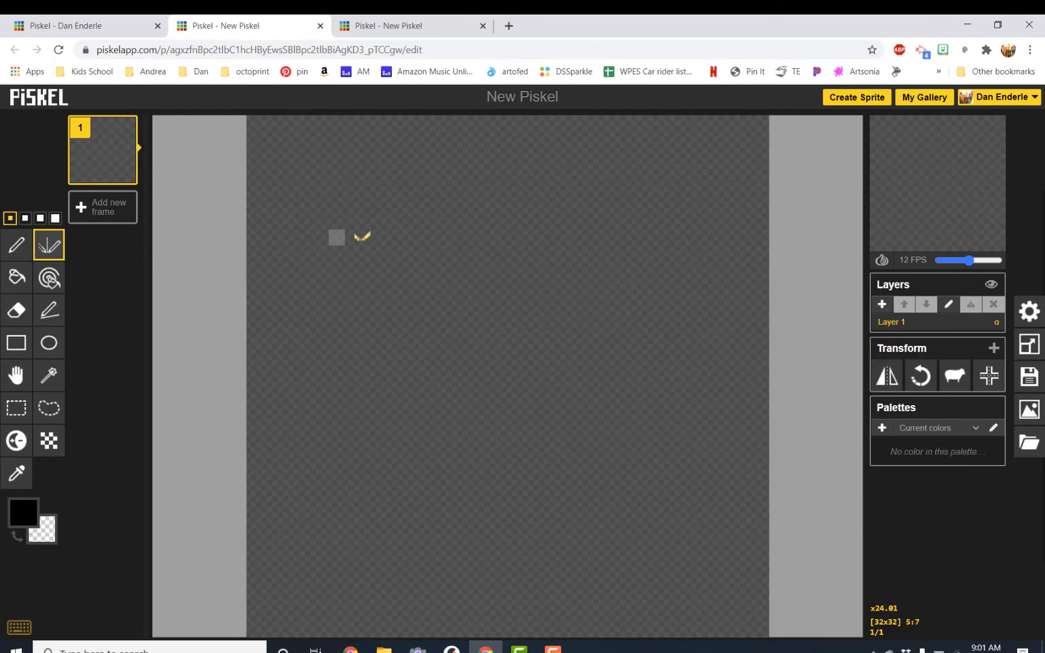
Draw a symmetric butterfly with curled wings, a central body and antennae using the mirror pen.
mouse_move(483, 286)
left_mouse_down()
mouse_move(409, 229)
mouse_move(360, 219)
mouse_move(320, 237)
mouse_move(297, 275)
mouse_move(292, 319)
mouse_move(308, 334)
mouse_move(375, 345)
mouse_move(418, 329)
mouse_move(414, 300)
mouse_move(337, 299)
left_mouse_up()
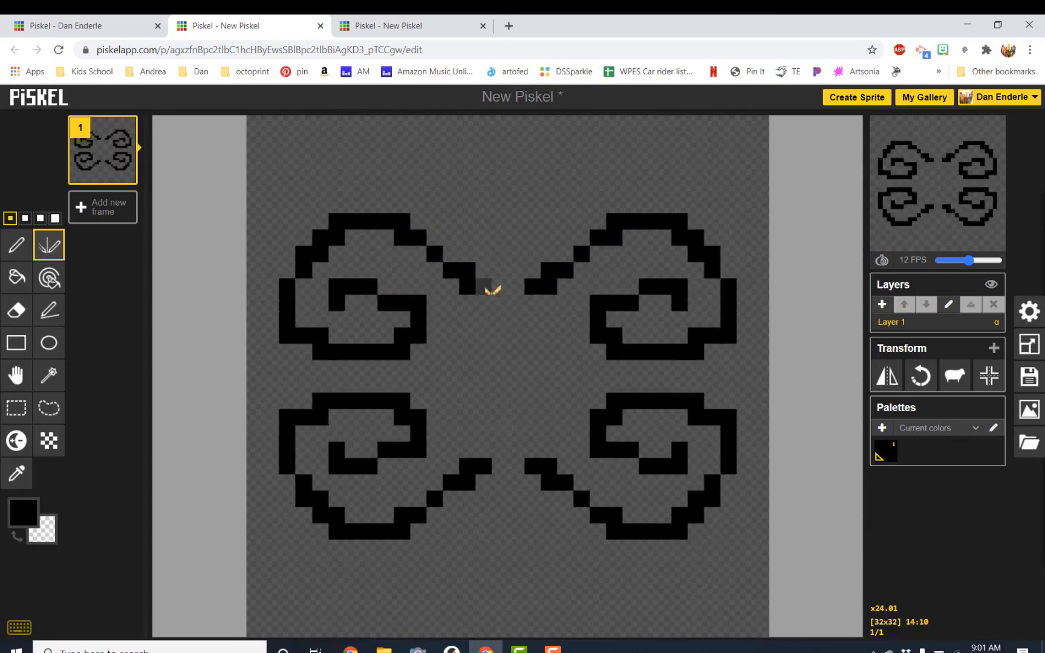
mouse_move(493, 275)
left_mouse_down()
mouse_move(506, 245)
mouse_move(531, 311)
mouse_move(528, 460)
left_mouse_up()
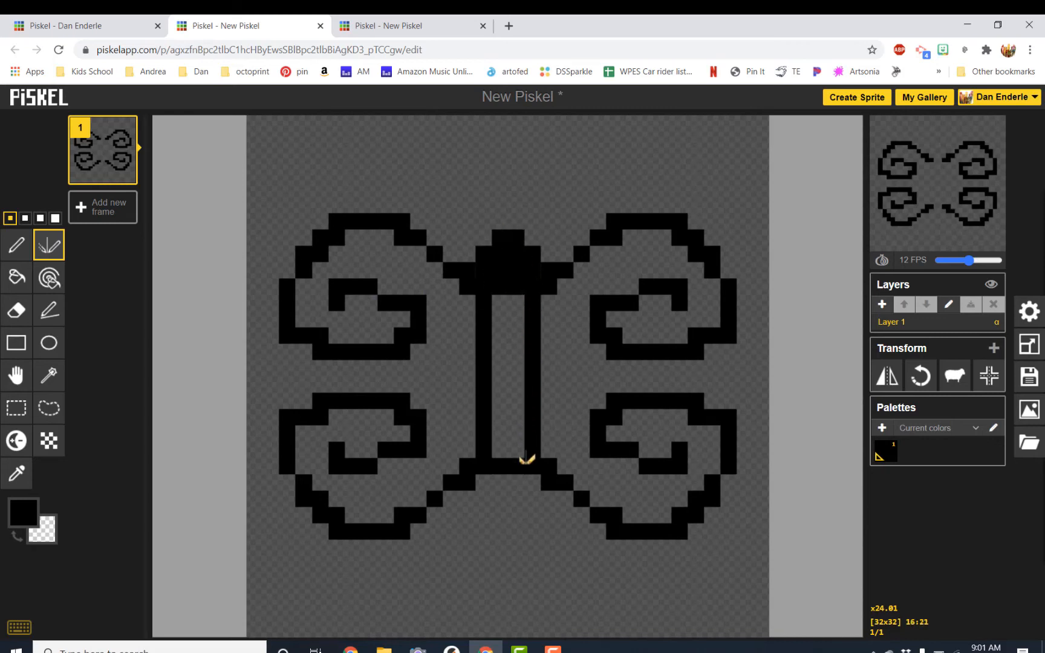
mouse_move(509, 233)
left_mouse_down()
mouse_move(472, 186)
mouse_move(434, 167)
mouse_move(402, 191)
left_mouse_up()
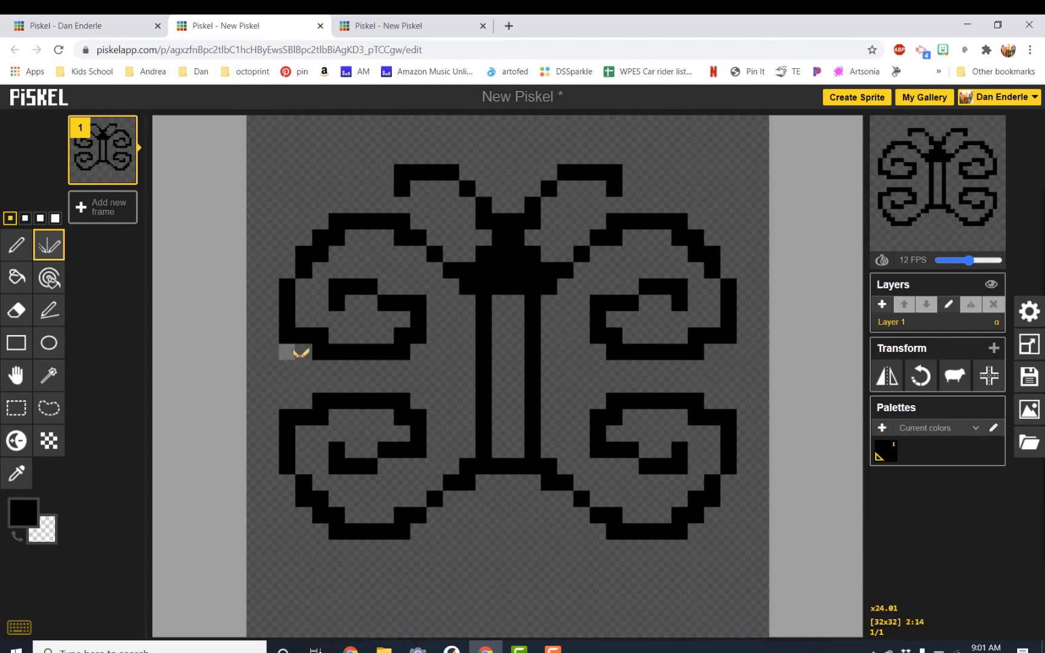
left_click_drag(324, 355, 325, 397)
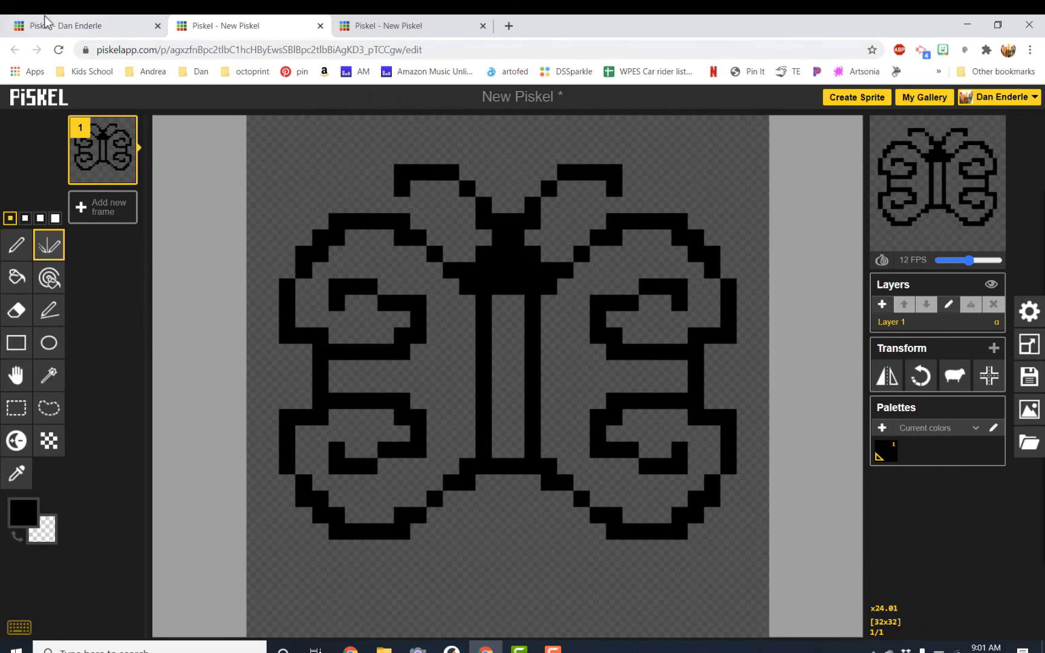
In the goldfish drawing, delete the sand with the Shape selection tool, then undo the deletion.
left_click(76, 23)
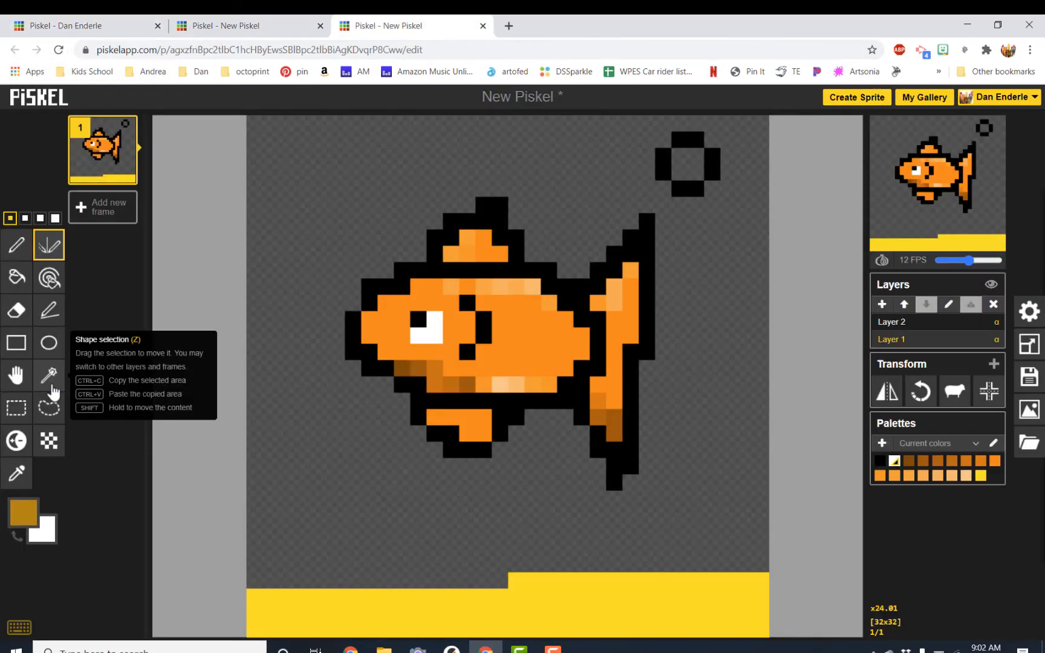
left_click(53, 382)
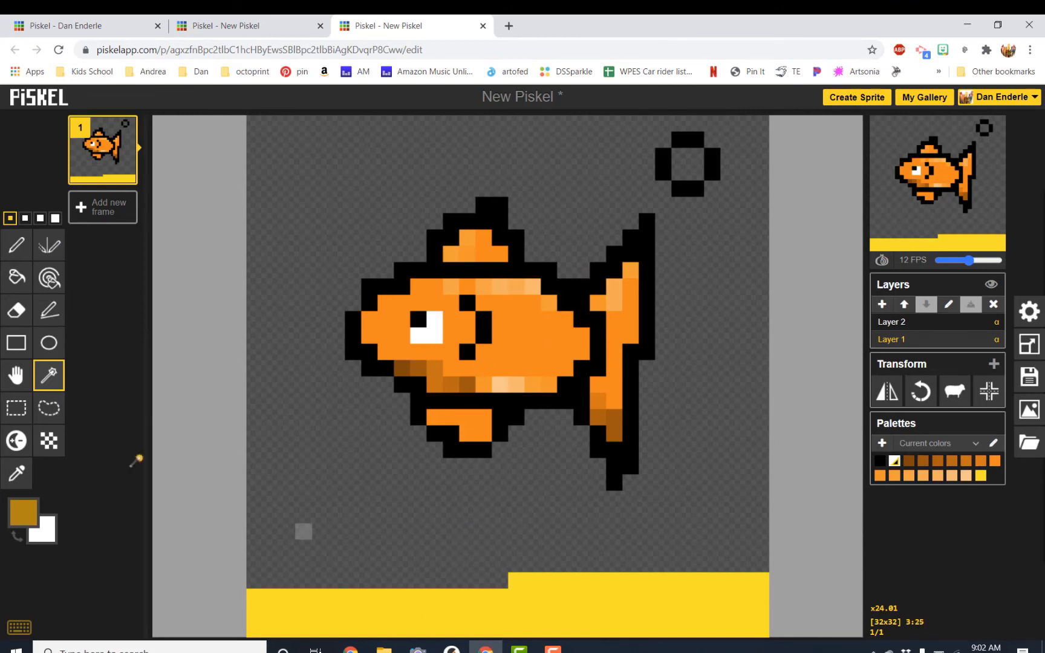
left_click(320, 614)
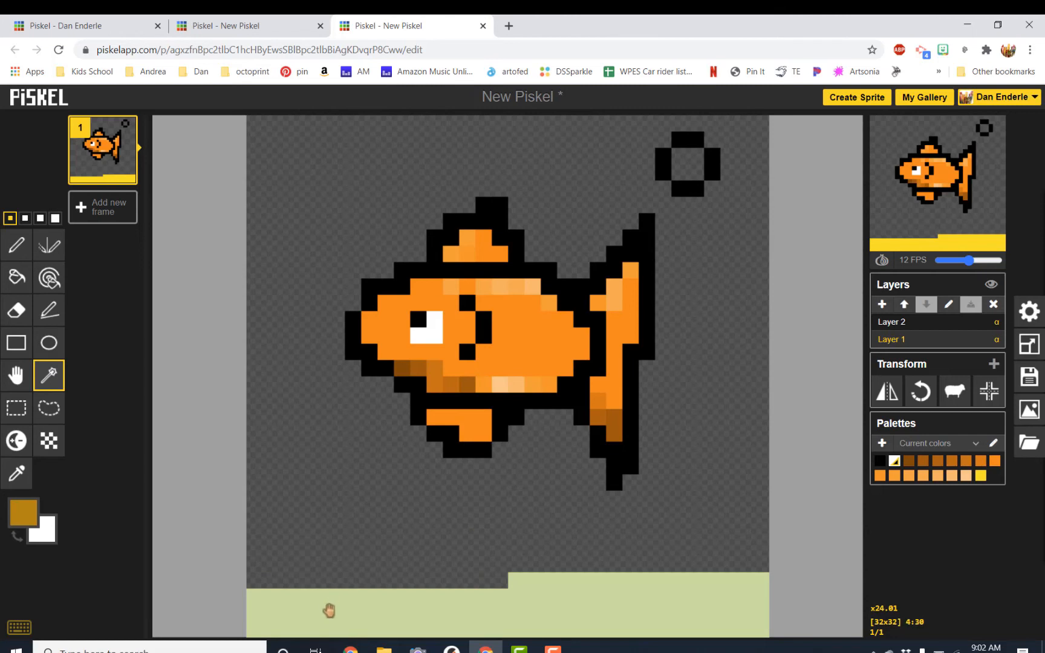
key("Delete")
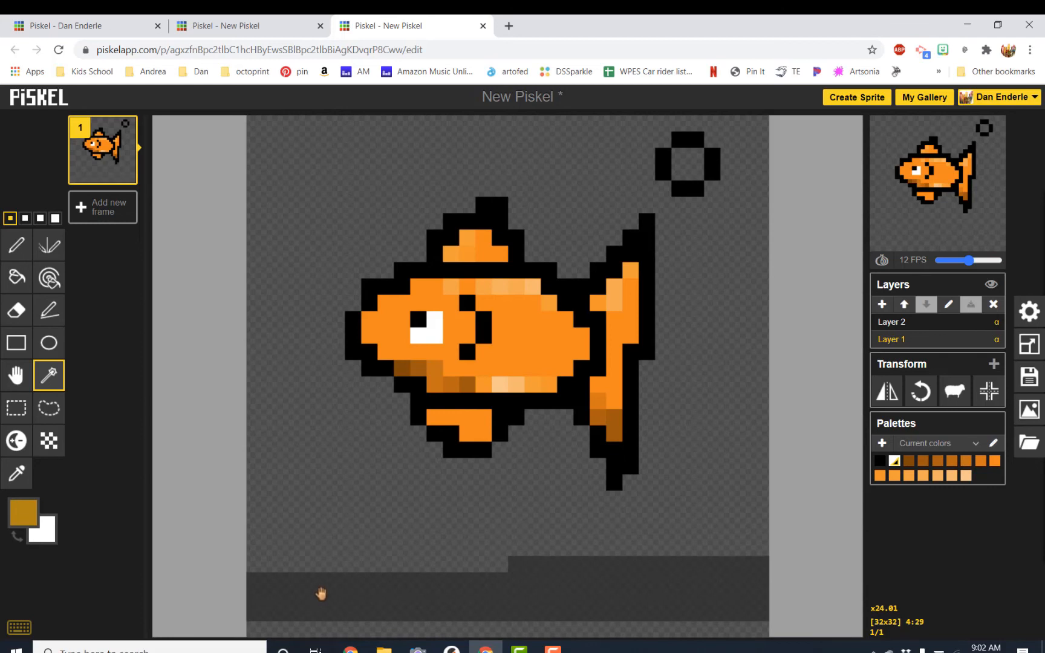
key("ctrl+z")
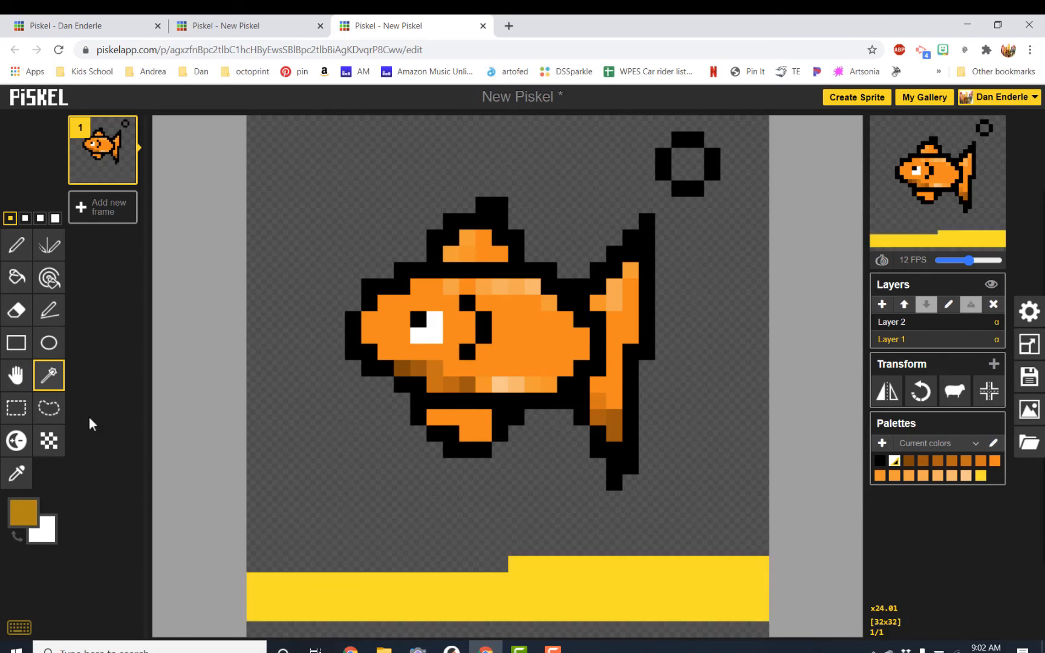
Lasso-select the bubble and move it to the canvas's upper-left corner, then deselect.
left_click(49, 409)
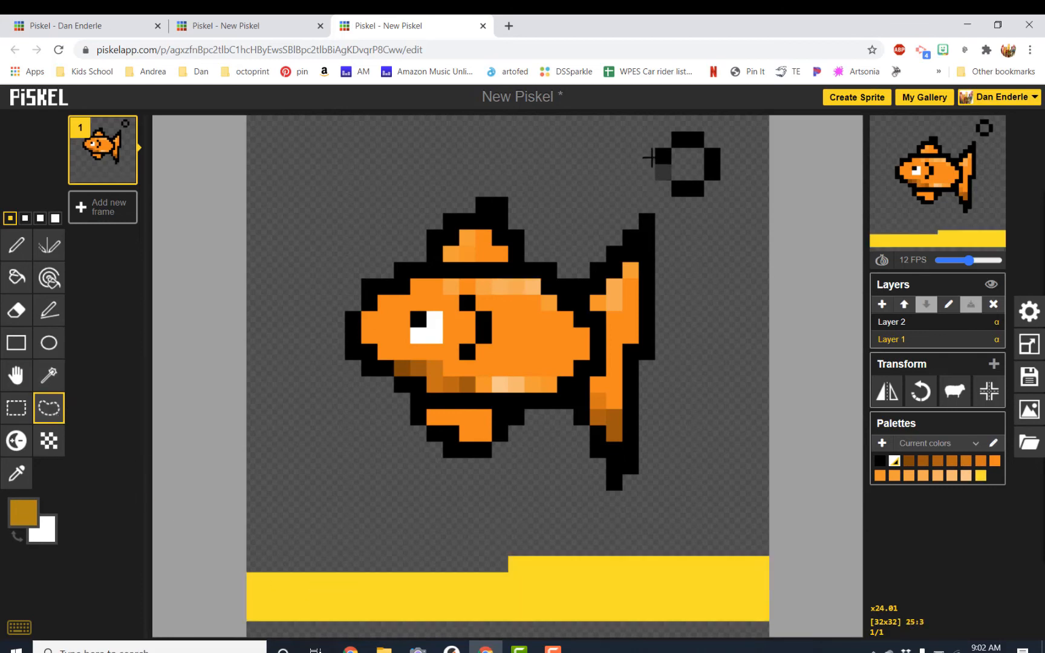
mouse_move(646, 126)
left_mouse_down()
mouse_move(690, 203)
mouse_move(759, 204)
mouse_move(781, 174)
mouse_move(715, 124)
mouse_move(675, 114)
left_mouse_up()
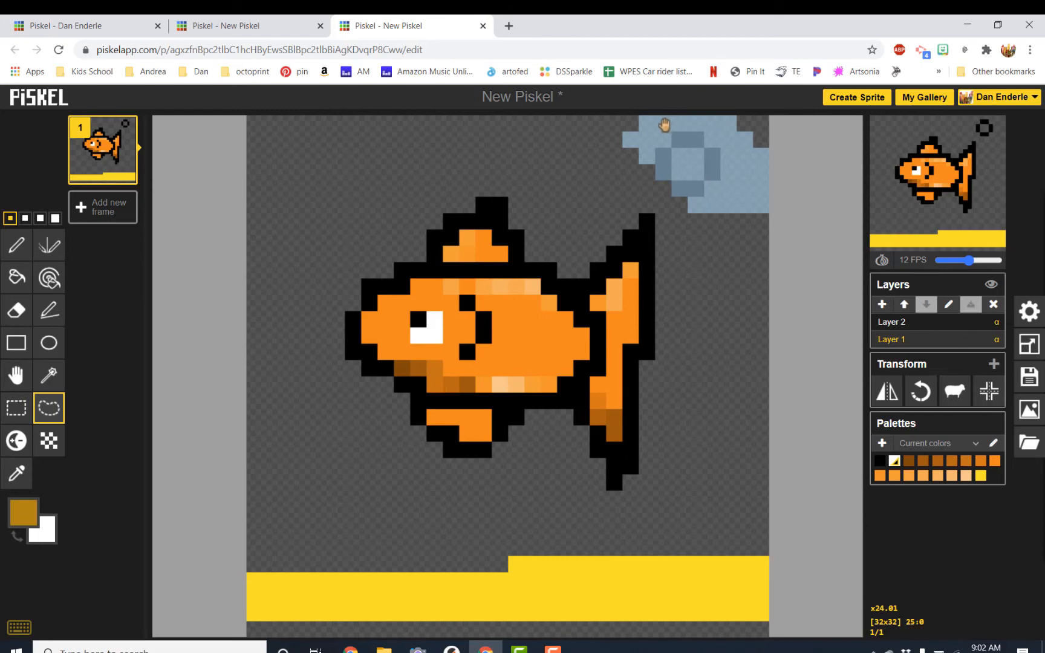
mouse_move(717, 158)
left_mouse_down()
mouse_move(700, 166)
mouse_move(700, 152)
mouse_move(635, 145)
mouse_move(339, 151)
mouse_move(315, 139)
mouse_move(349, 132)
mouse_move(333, 142)
left_mouse_up()
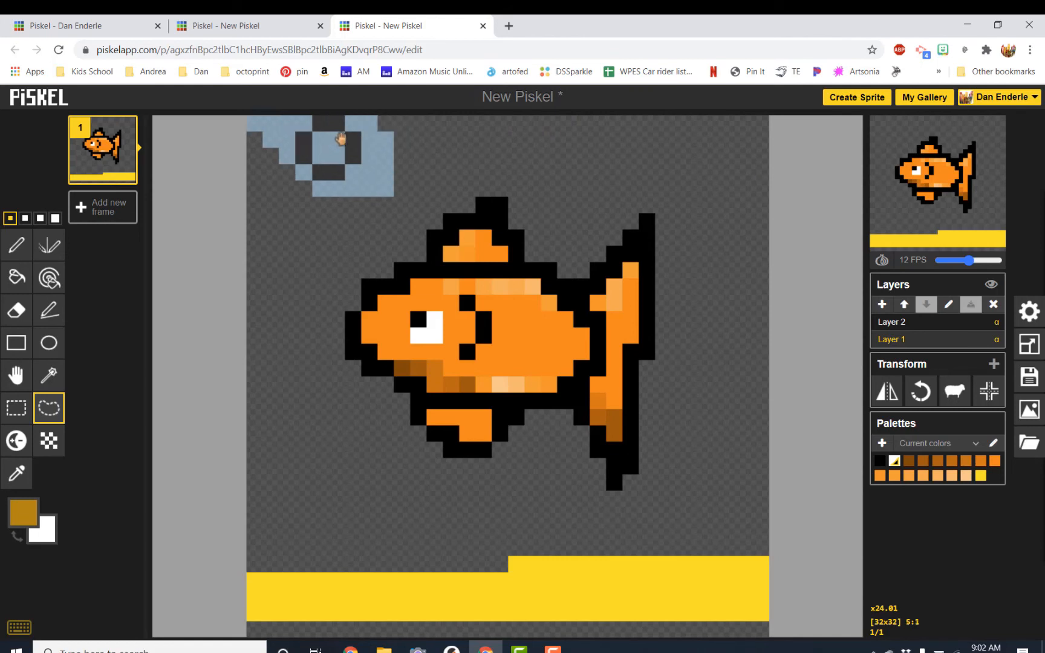
key("Escape")
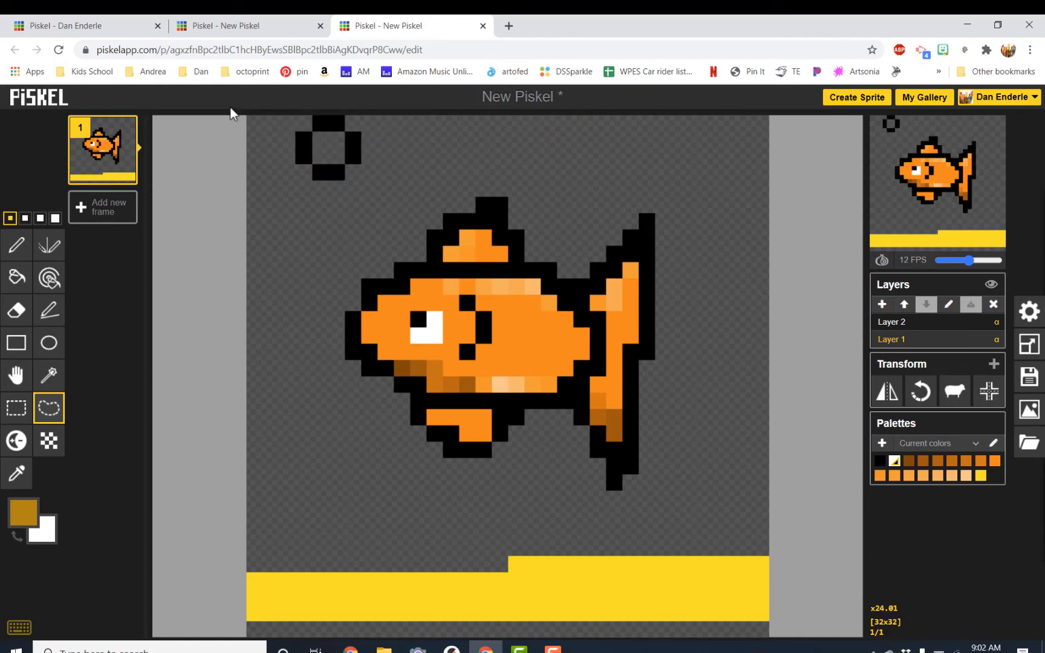
Choose the Dithering tool and set the primary colour to #cdd900.
left_click(24, 477)
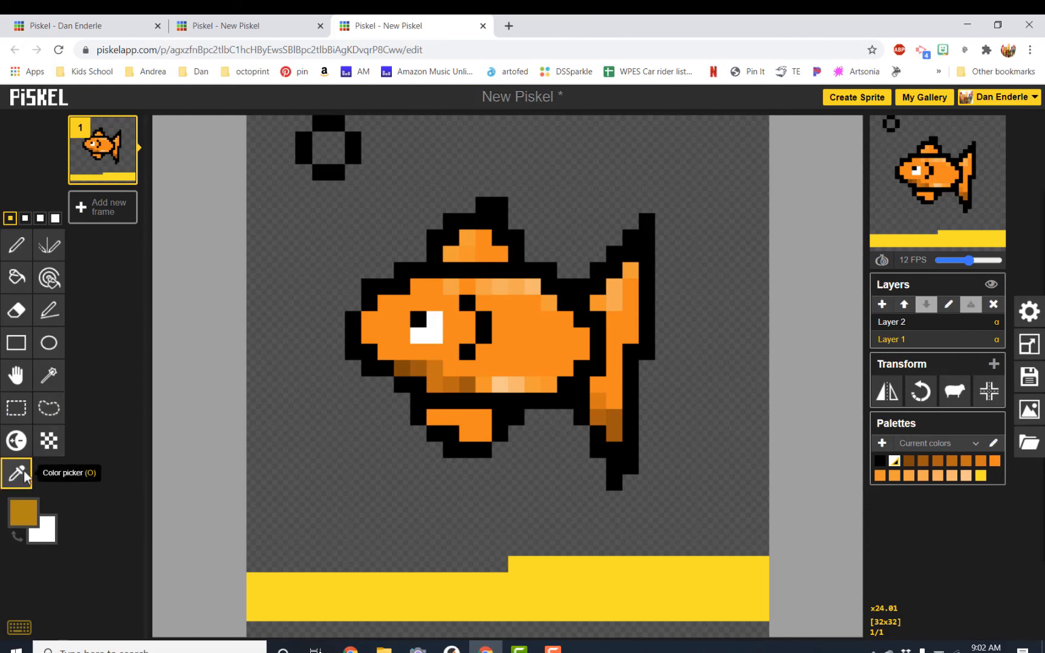
left_click(52, 446)
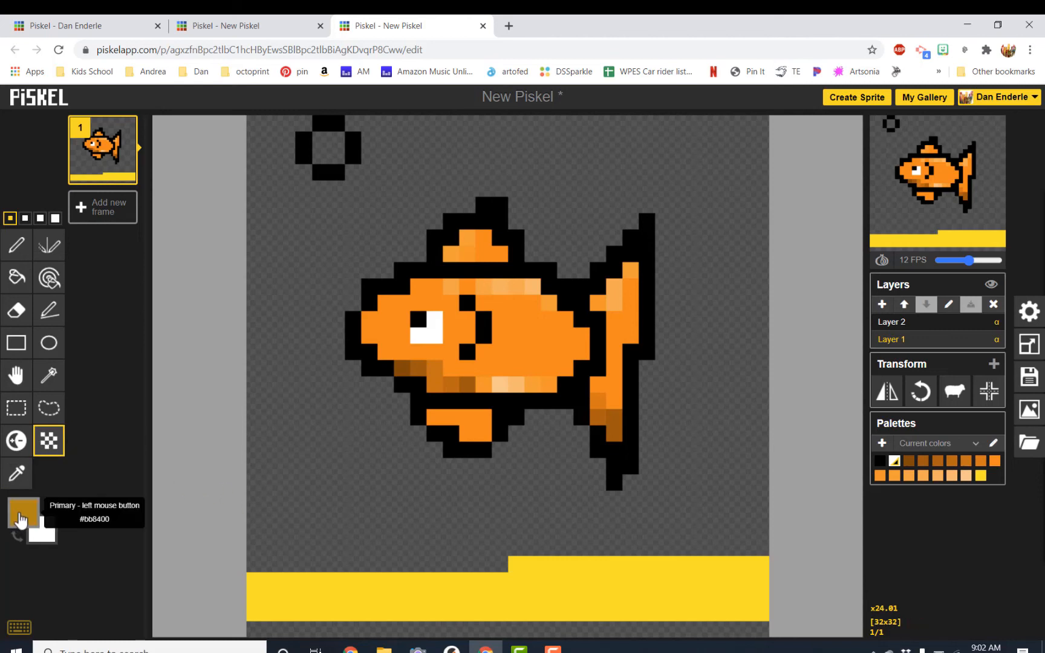
left_click(21, 519)
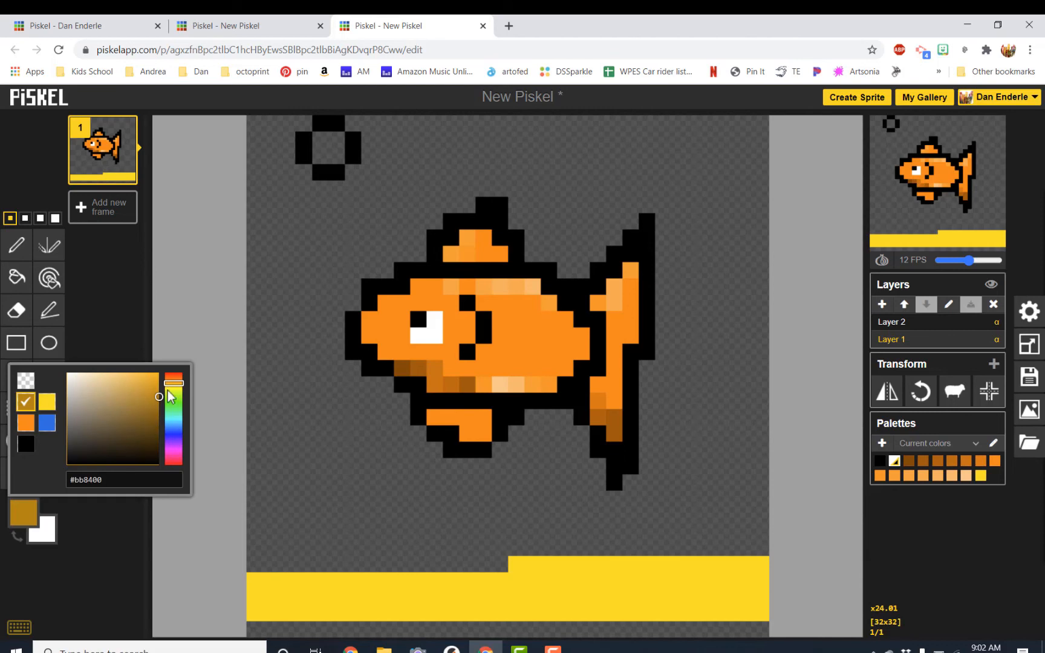
left_click_drag(169, 391, 174, 389)
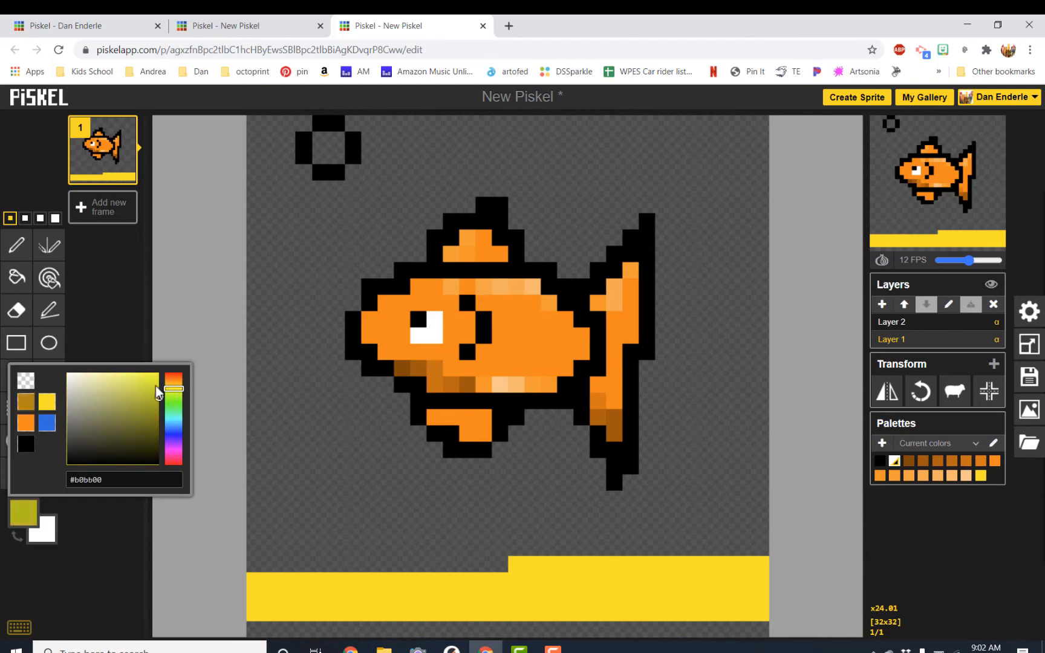
left_click(158, 387)
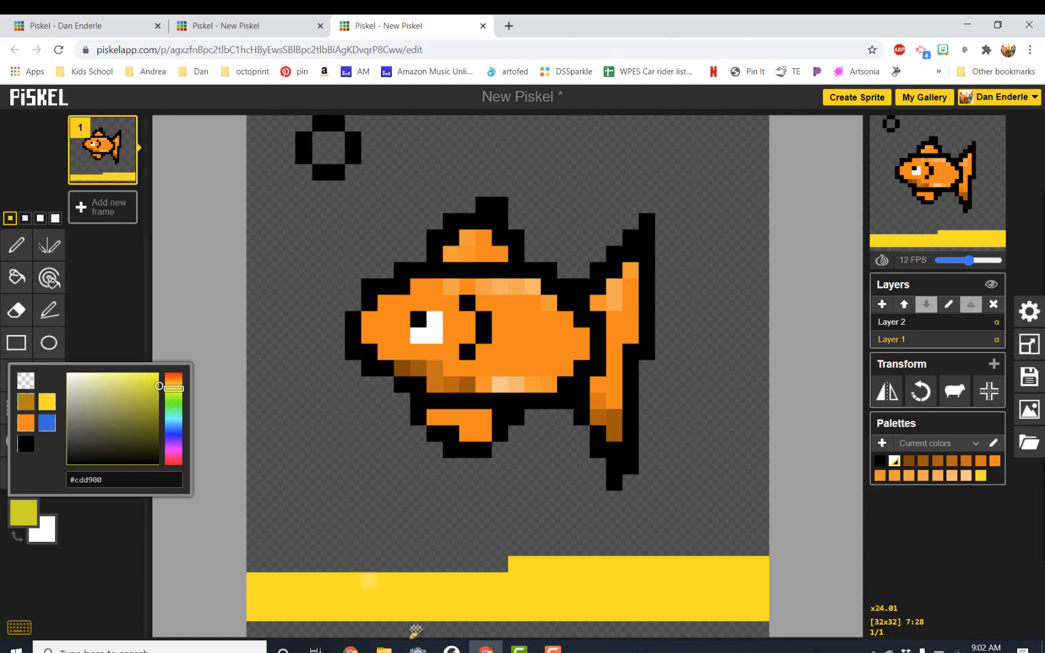
Dither the top rows of the sand in the new colour, then undo the dithering.
mouse_move(256, 612)
left_mouse_down()
mouse_move(472, 614)
mouse_move(450, 601)
left_mouse_up()
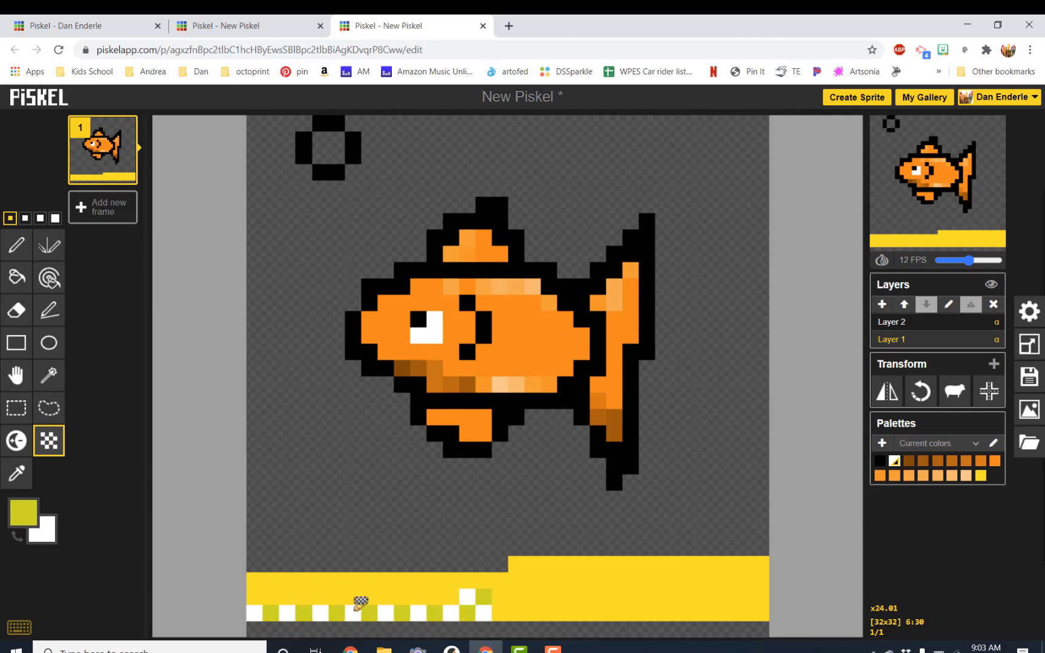
left_click(255, 596)
left_click_drag(282, 592, 434, 588)
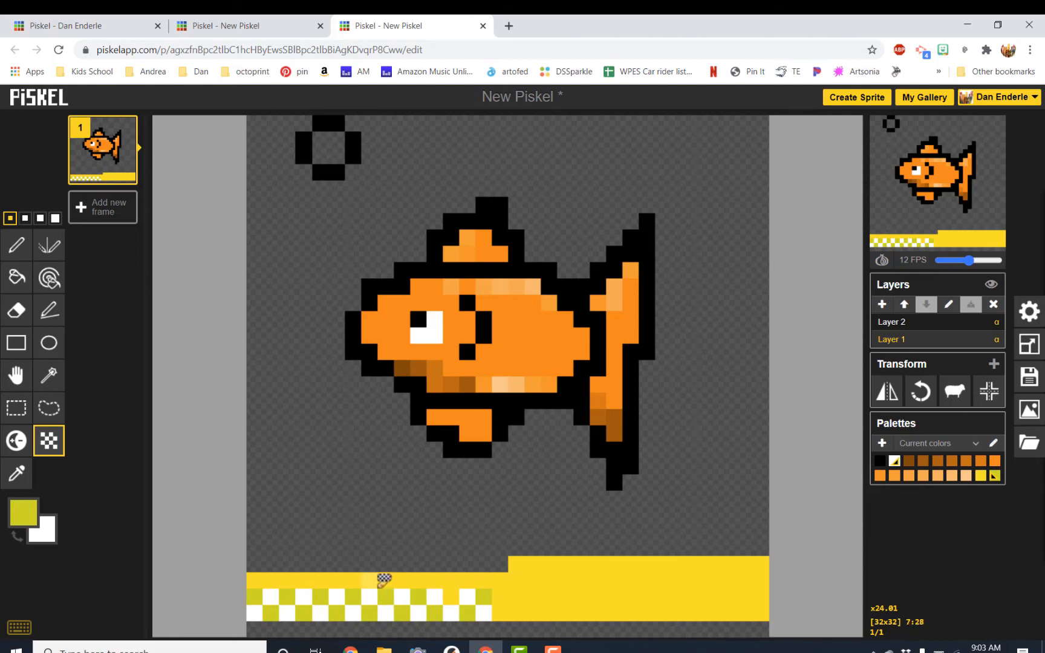
key("ctrl+z")
key("ctrl+z")
key("ctrl+z")
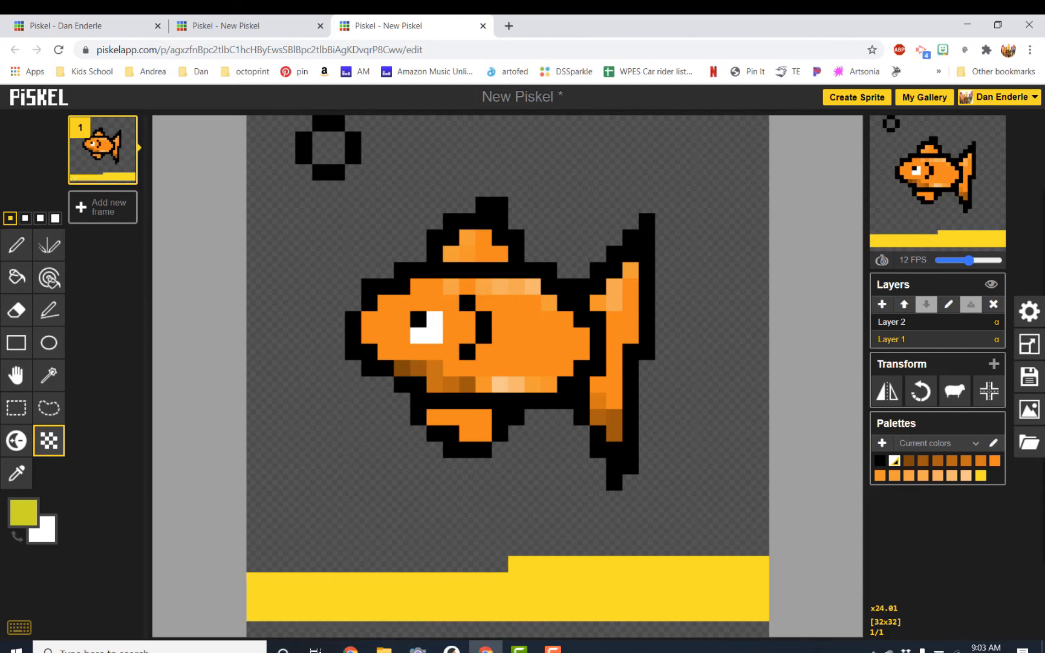
Sample the sand's yellow with the Color picker and select the Dithering tool again.
left_click(18, 476)
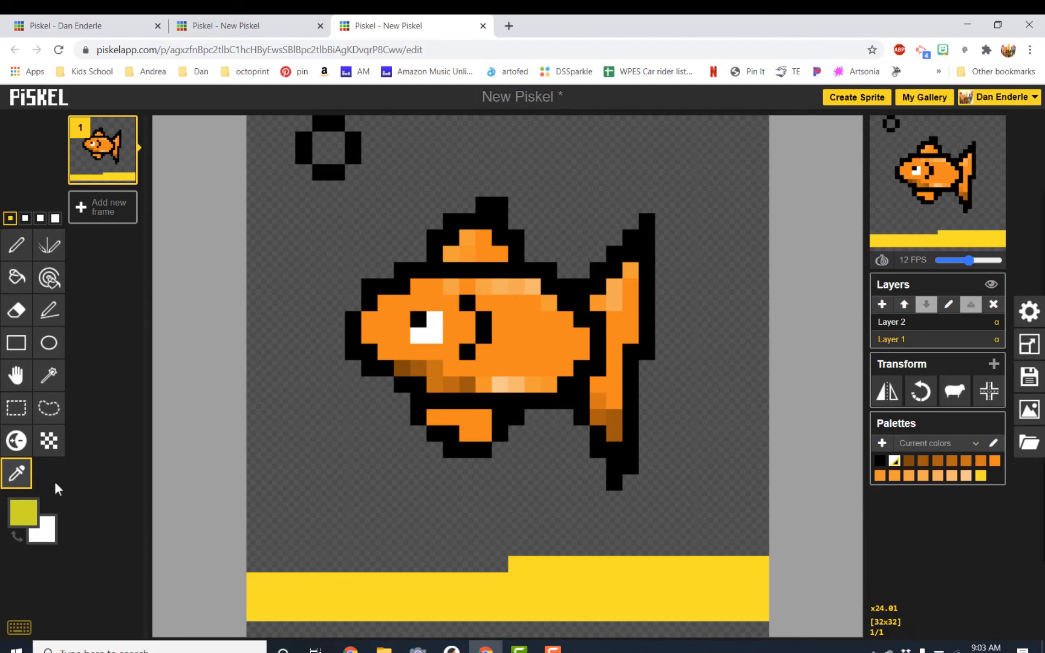
left_click(460, 586)
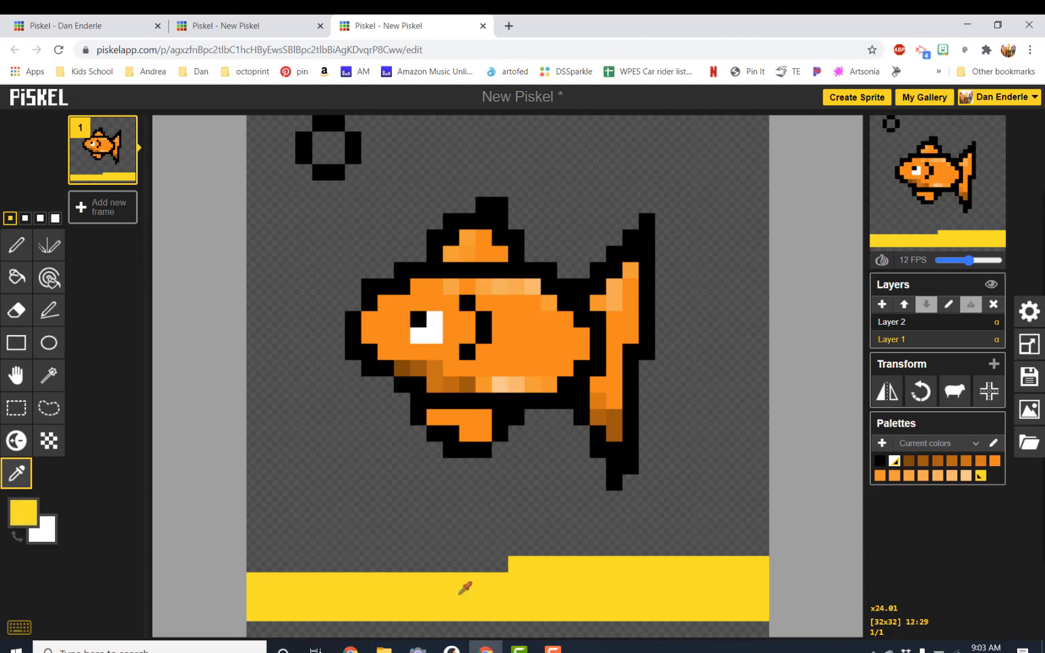
left_click(49, 441)
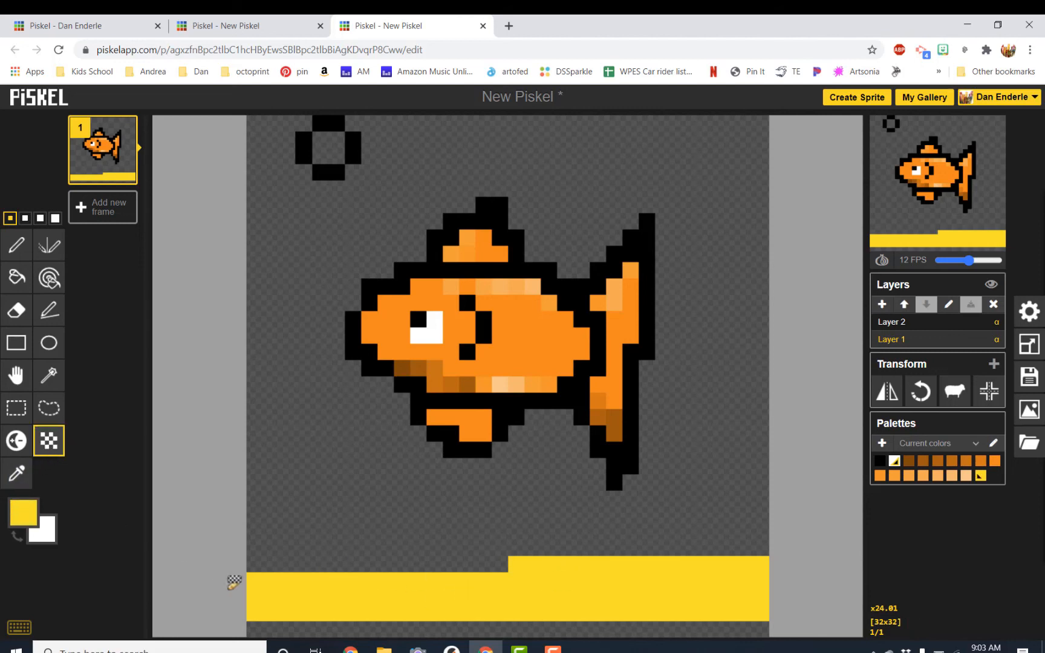
Dither the top of the sand in yellow, then undo the dithering.
mouse_move(266, 606)
left_mouse_down()
mouse_move(553, 612)
mouse_move(551, 598)
mouse_move(404, 608)
mouse_move(235, 600)
mouse_move(478, 595)
left_mouse_up()
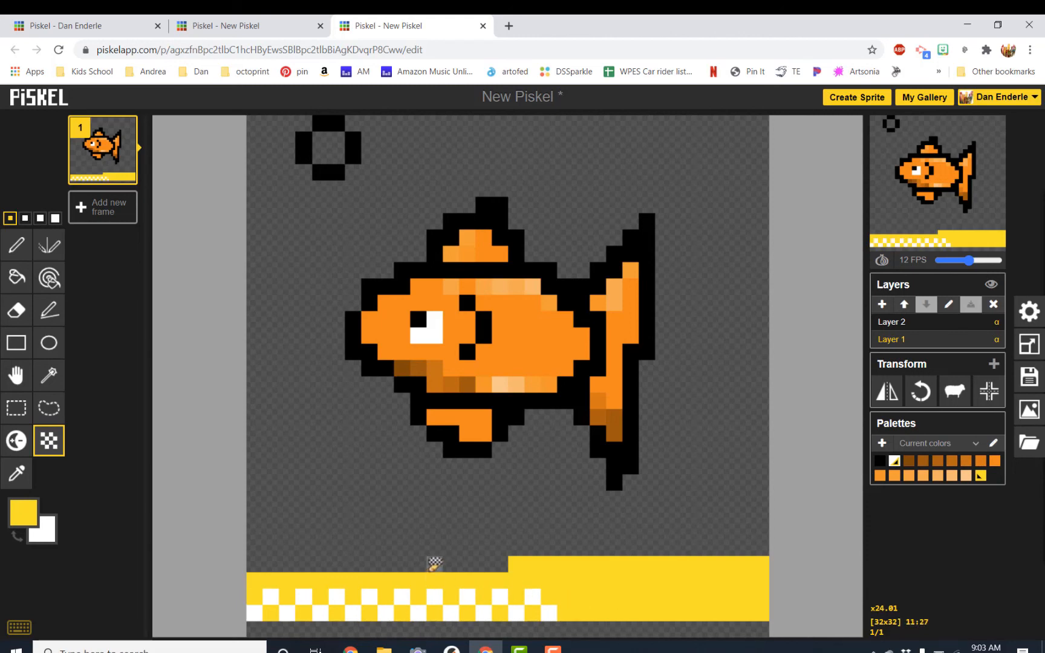
key("ctrl+z")
key("ctrl+z")
key("ctrl+z")
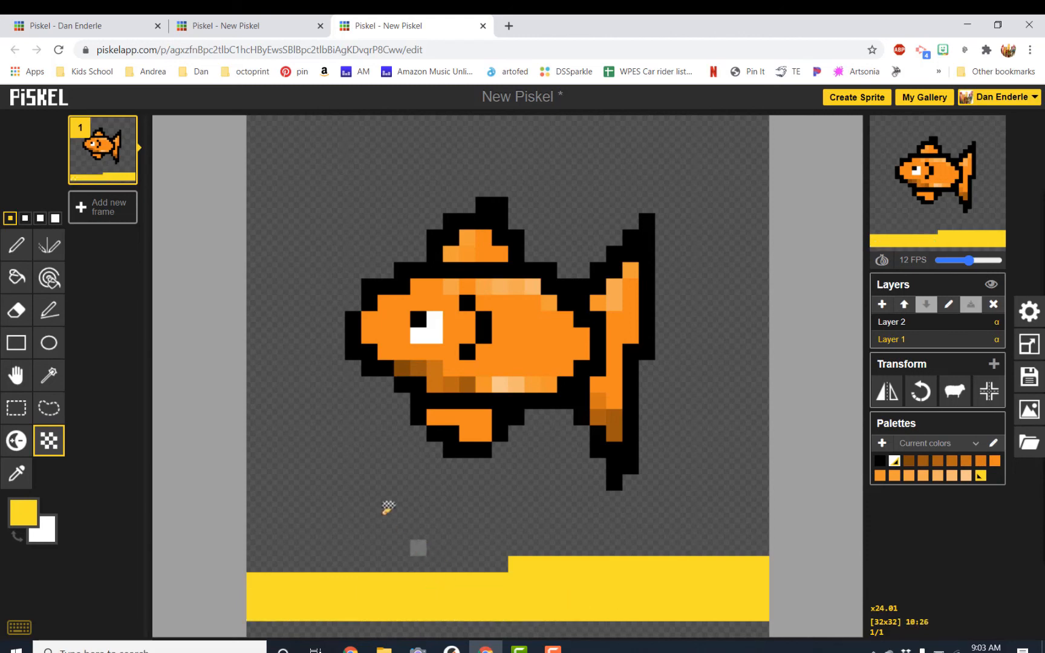
key("ctrl+y")
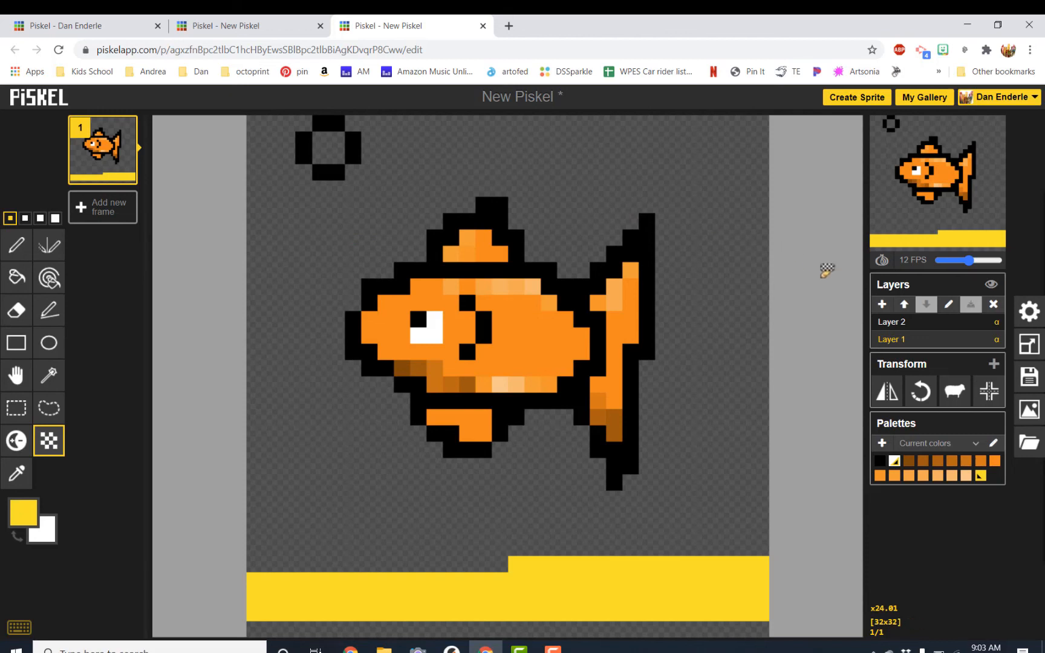
left_click(1030, 378)
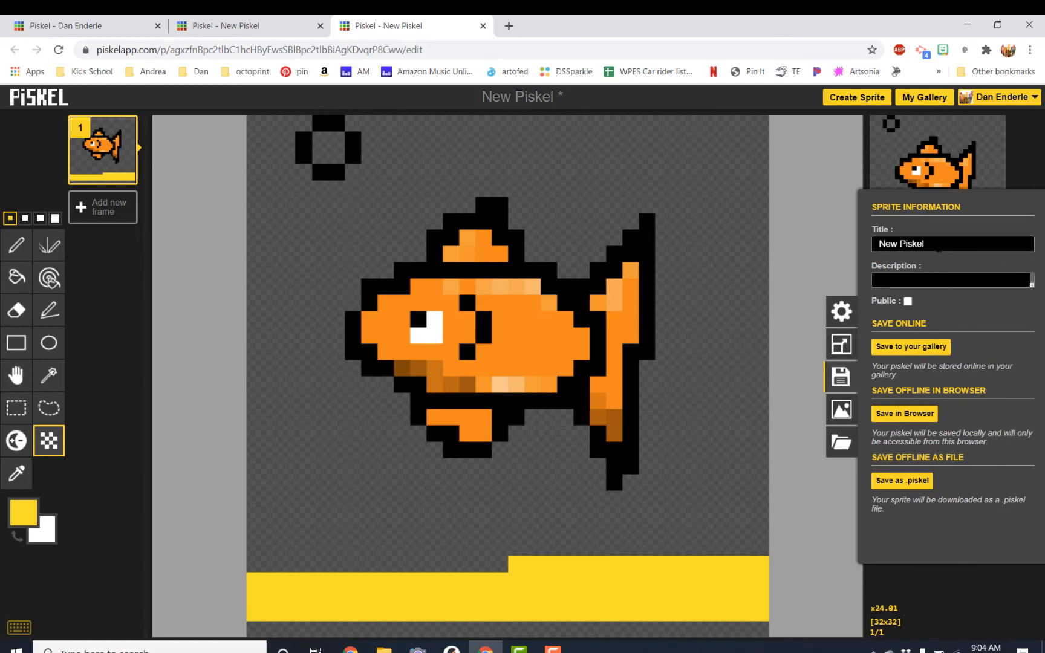
left_click_drag(940, 245, 834, 246)
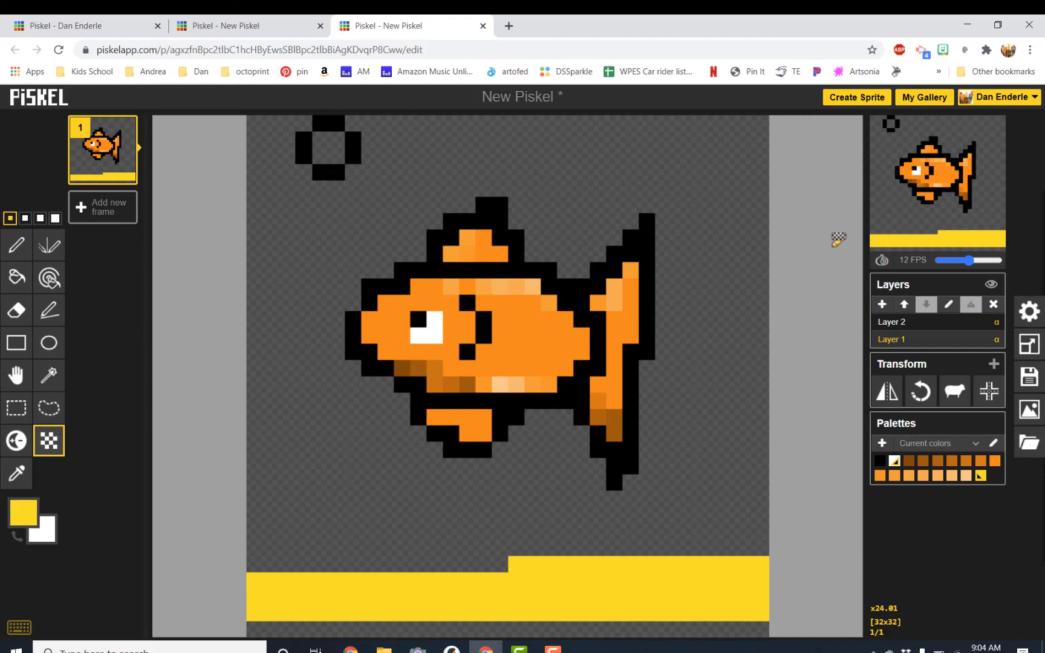
key("l")
key("d")
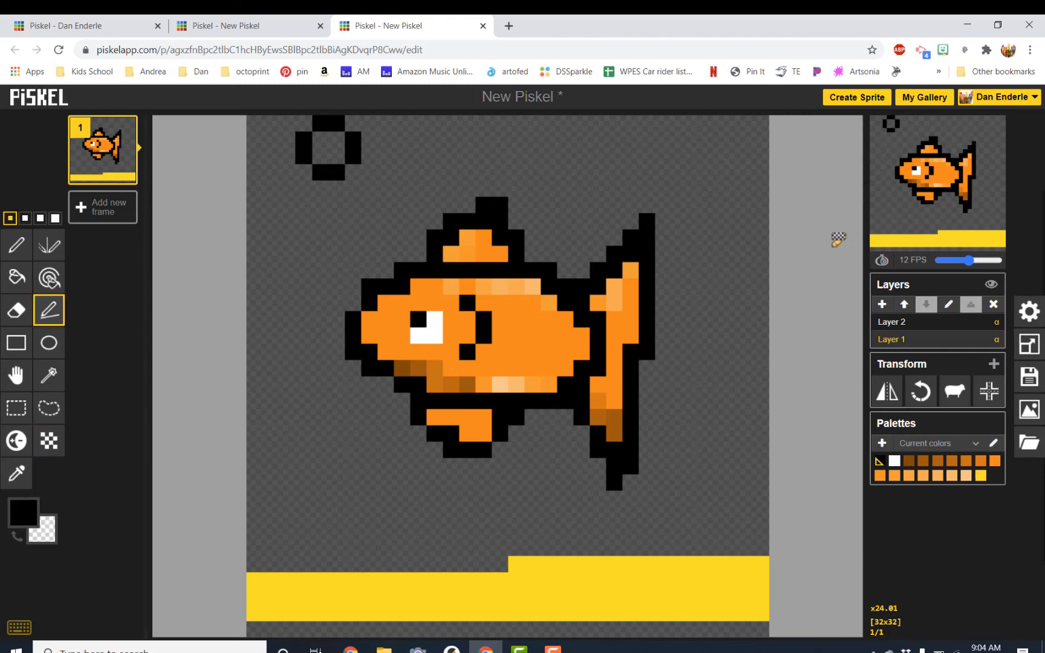
Title the sprite goldfish 2 and save it to your gallery.
left_click(1029, 376)
triple_click(953, 248)
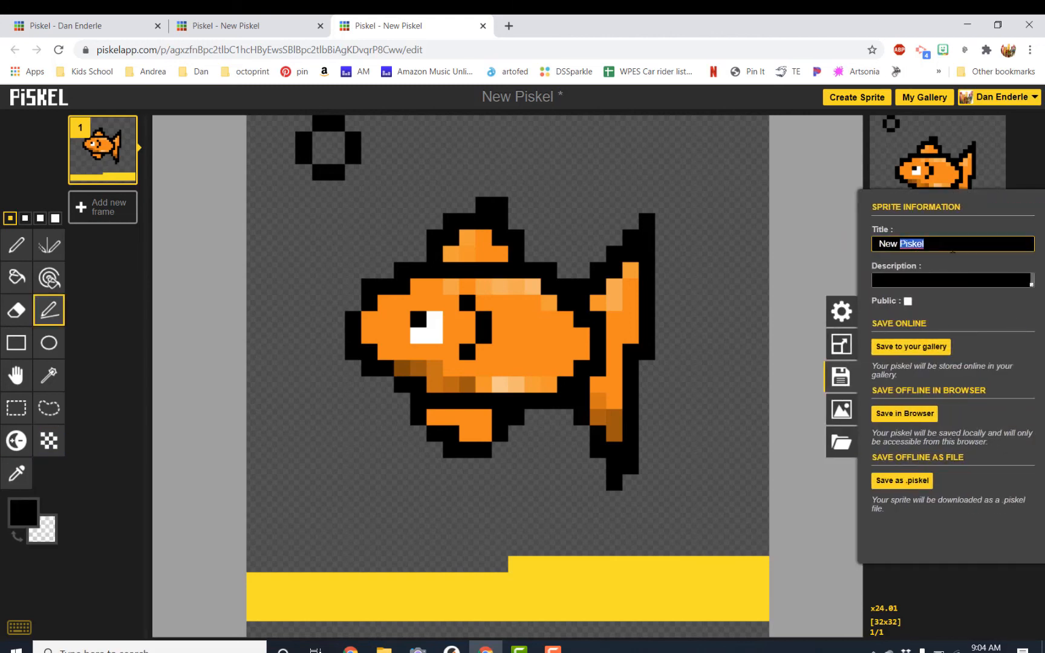
type("goldfish 2")
left_click(892, 348)
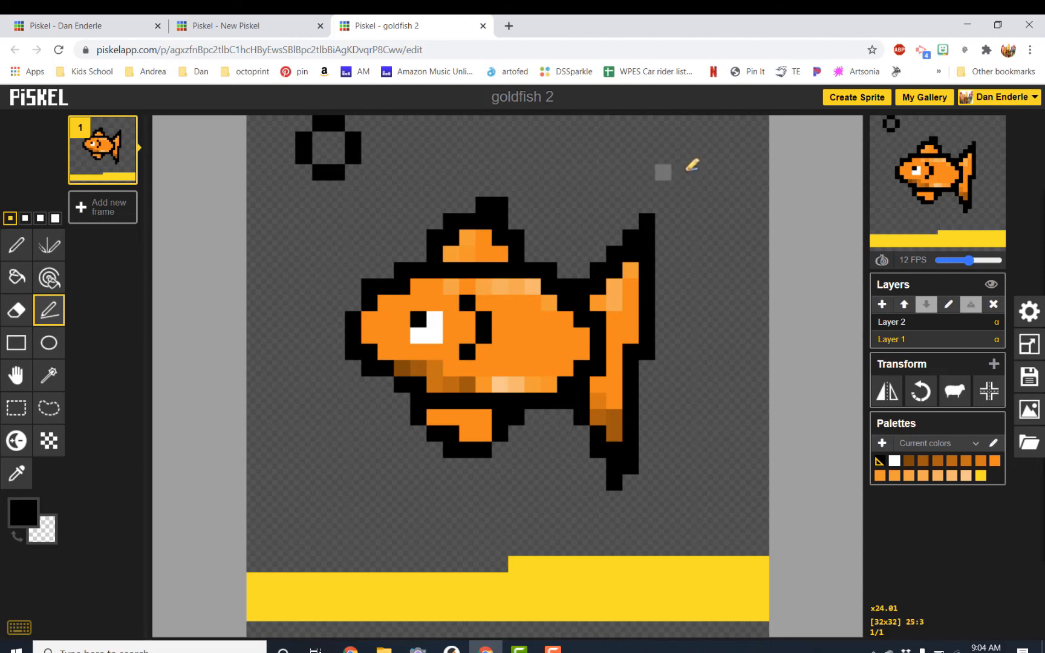
key("alt+p")
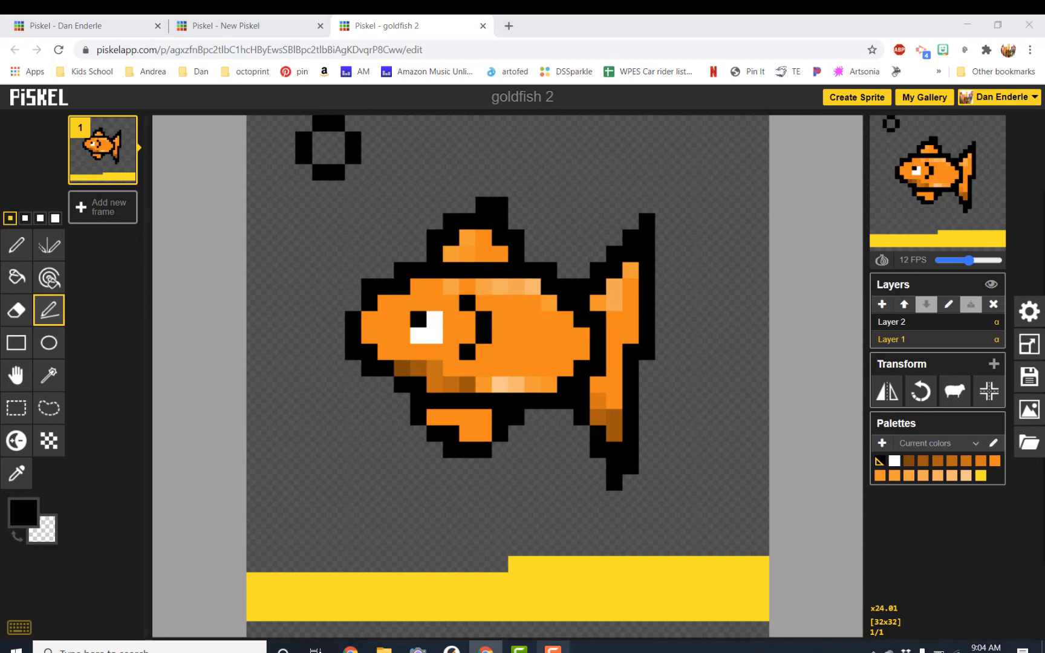